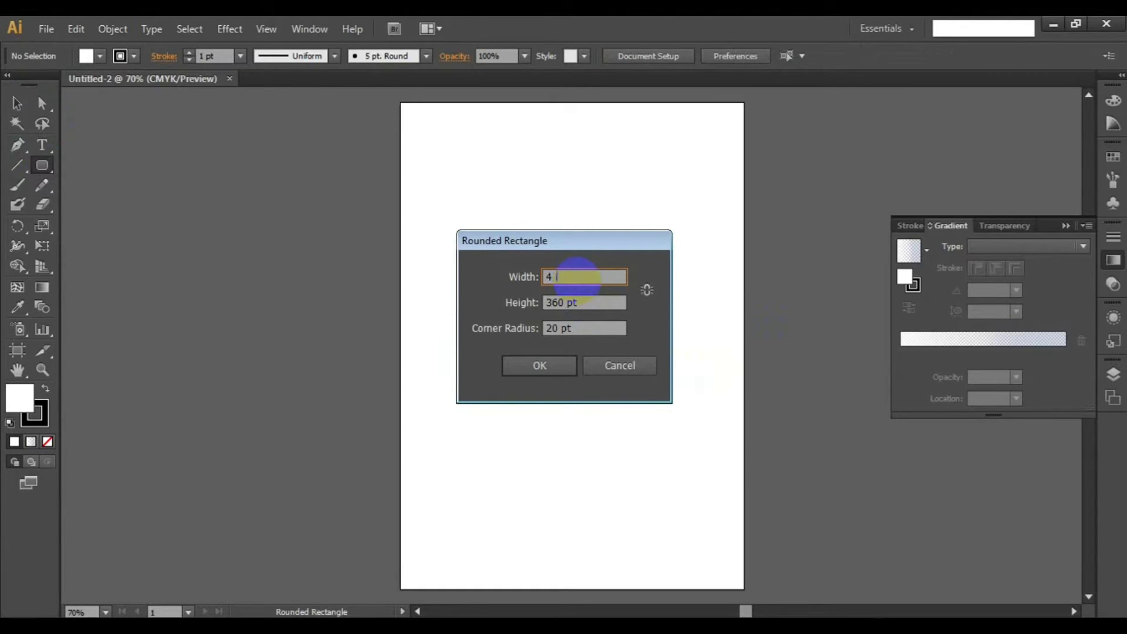
- Create a rounded rectangle 4 in (288 pt) wide and 360 pt high with a 20 pt corner radius
{"action": "key", "text": "Tab"}
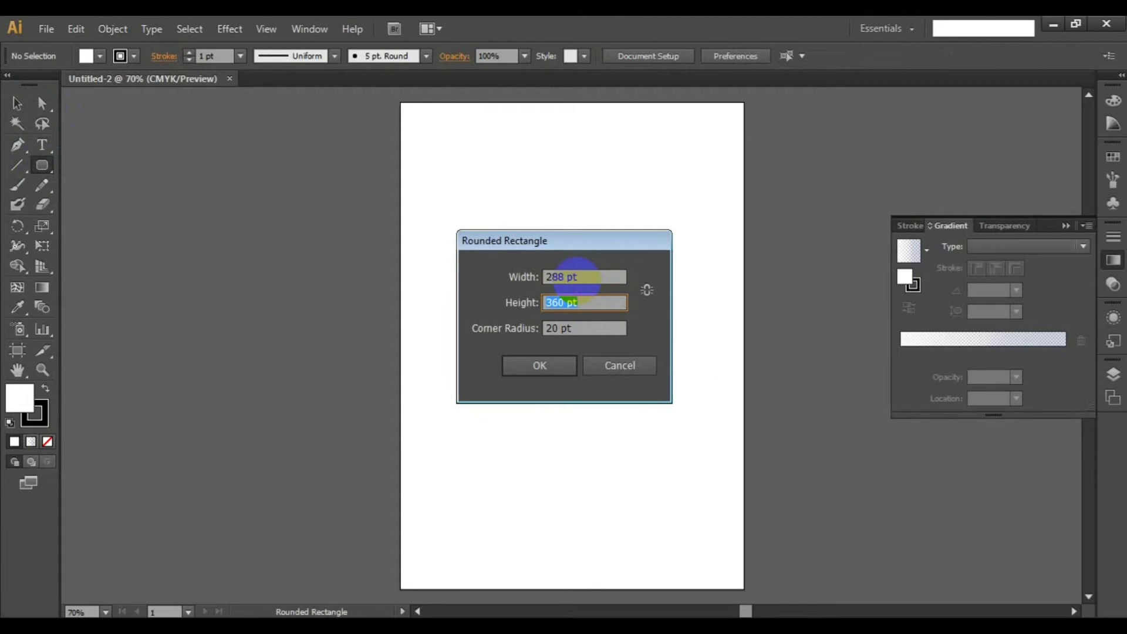
{"action": "key", "text": "Tab"}
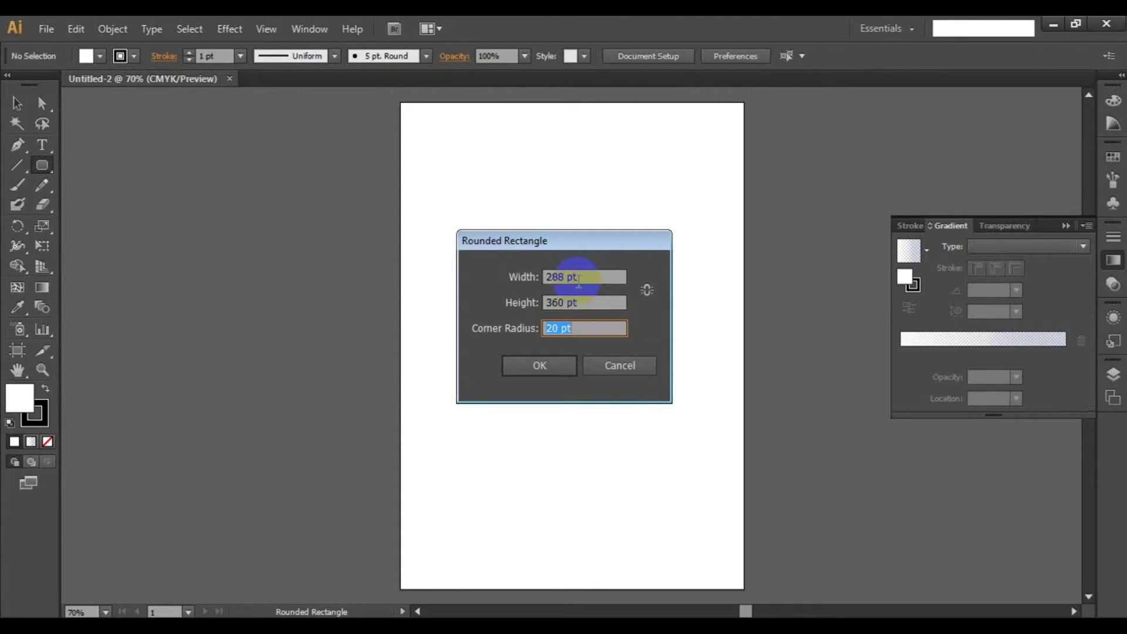
{"action": "left_click", "coordinate": [540, 371]}
{"action": "left_click", "coordinate": [17, 103]}
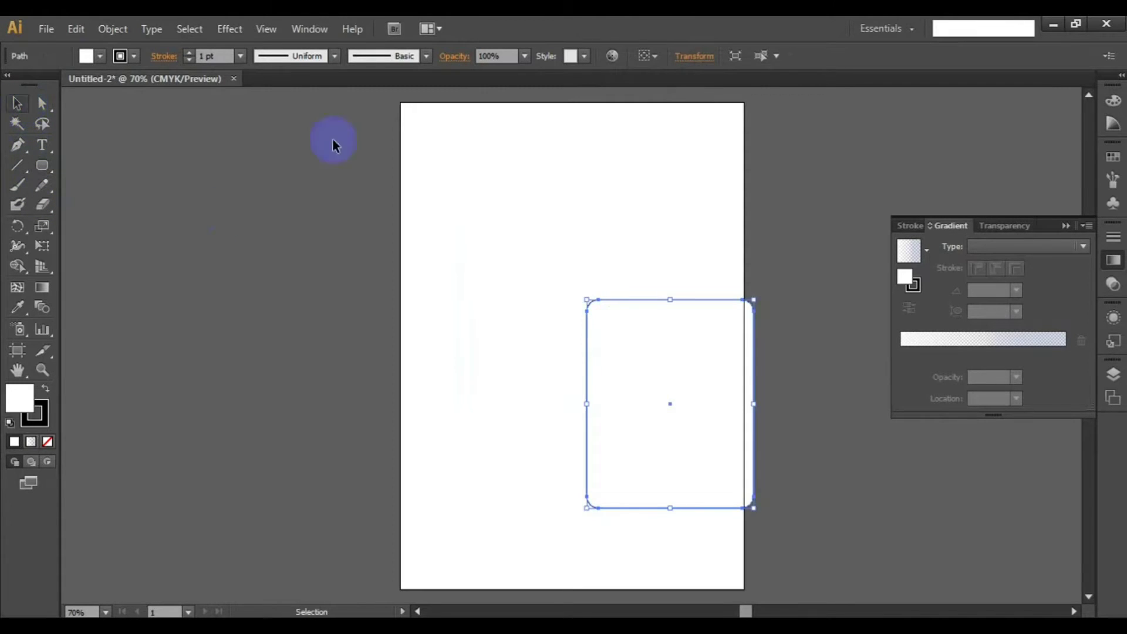
- Move the rounded rectangle up and to the left, fully inside the artboard, and narrow it slightly from its right edge
{"action": "left_click", "coordinate": [334, 145]}
{"action": "left_click_drag", "start_coordinate": [669, 299], "coordinate": [541, 234]}
{"action": "left_click_drag", "start_coordinate": [624, 339], "coordinate": [619, 345]}
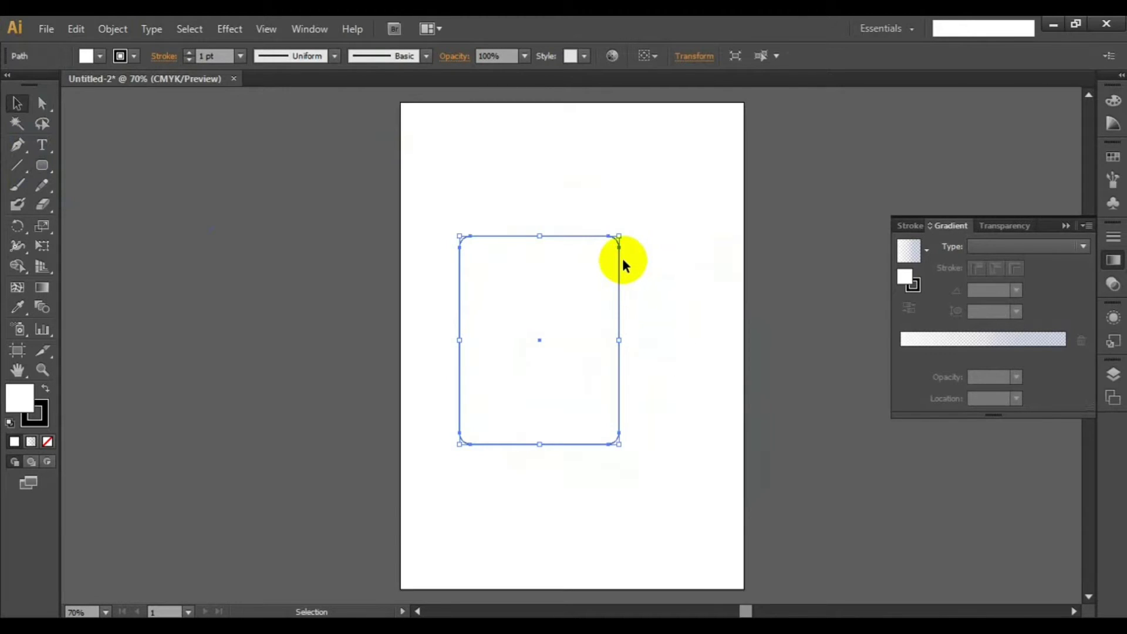
- Fill the rounded rectangle with the white-to-black linear gradient swatch and bring up the gradient settings
{"action": "key", "text": "ctrl+space"}
{"action": "left_click", "coordinate": [606, 286], "text": "ctrl"}
{"action": "key", "text": "space"}
{"action": "left_click_drag", "start_coordinate": [542, 354], "coordinate": [548, 288]}
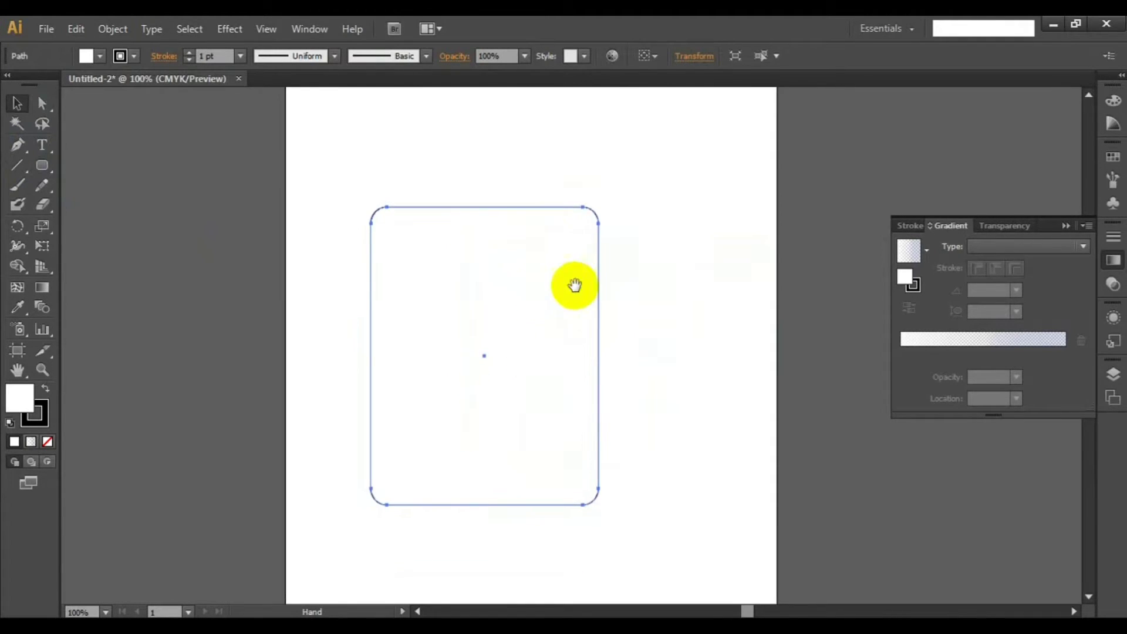
{"action": "left_click", "coordinate": [310, 29]}
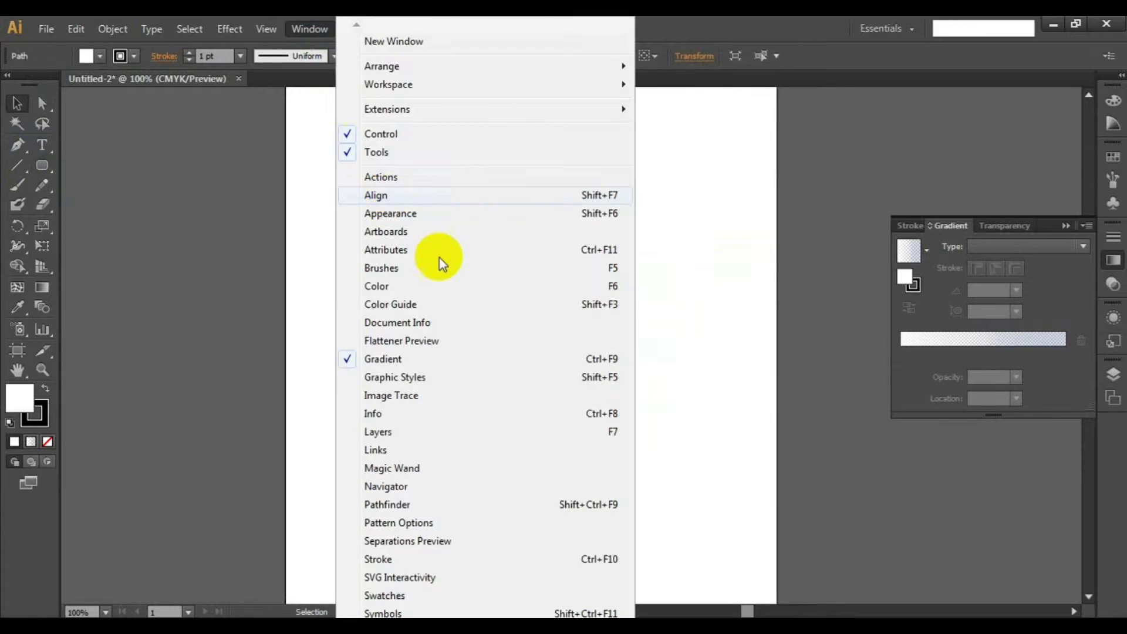
{"action": "left_click", "coordinate": [504, 360]}
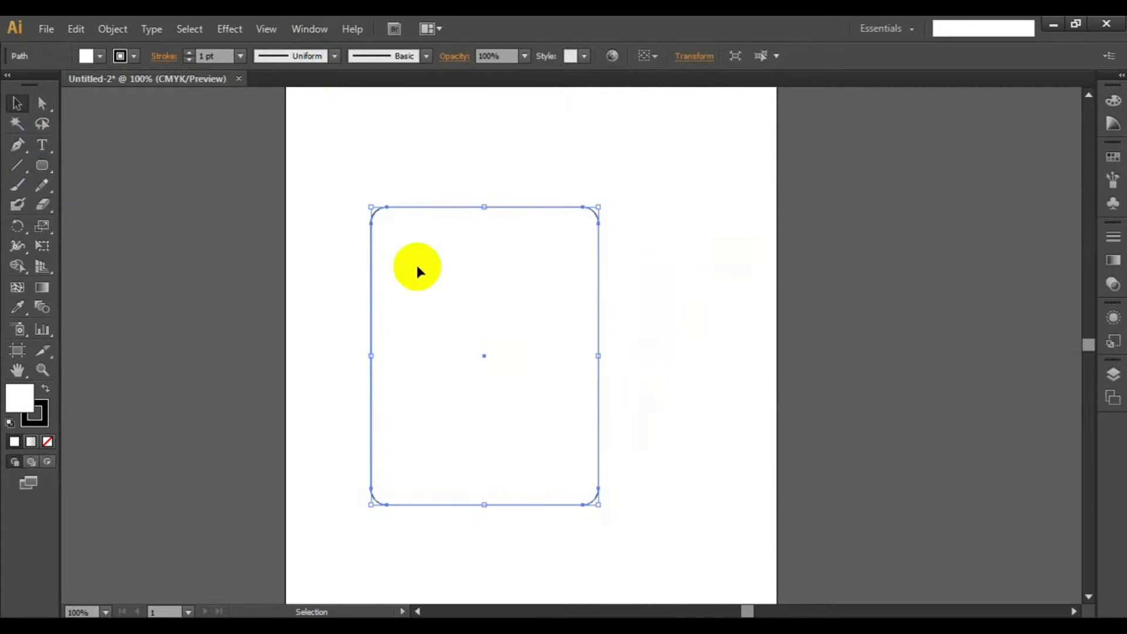
{"action": "left_click", "coordinate": [308, 28]}
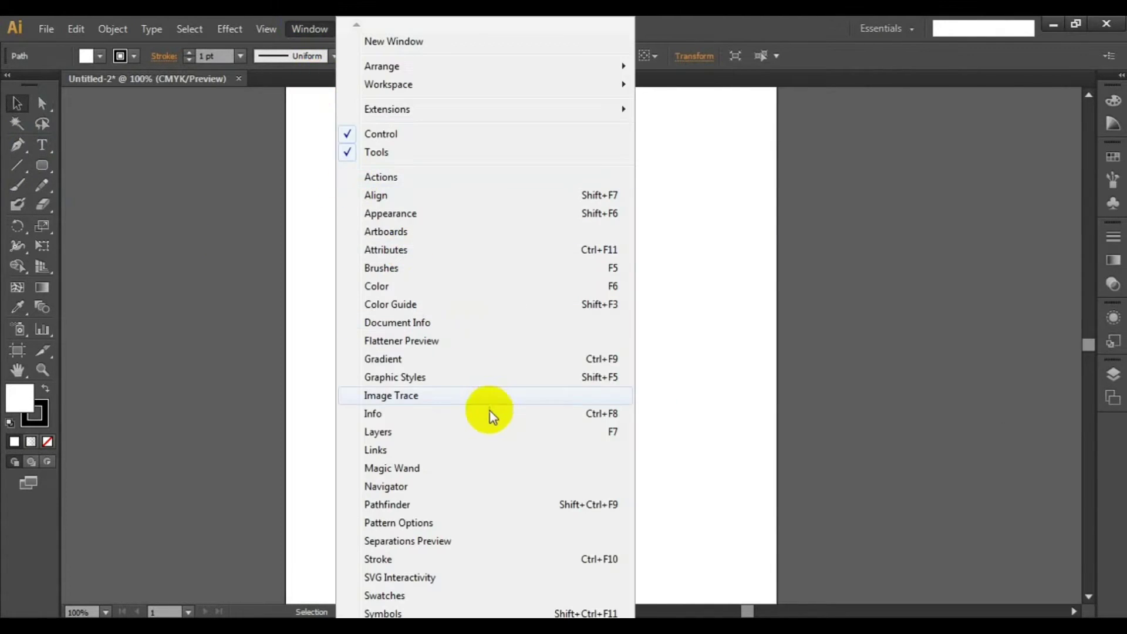
{"action": "left_click", "coordinate": [420, 359]}
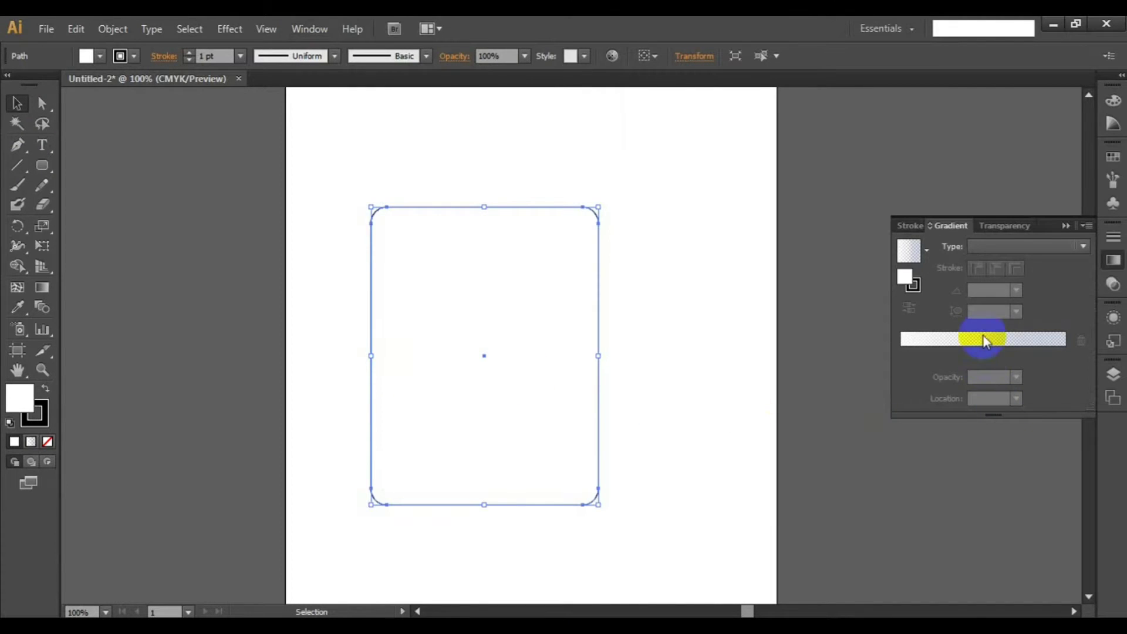
{"action": "left_click", "coordinate": [985, 339]}
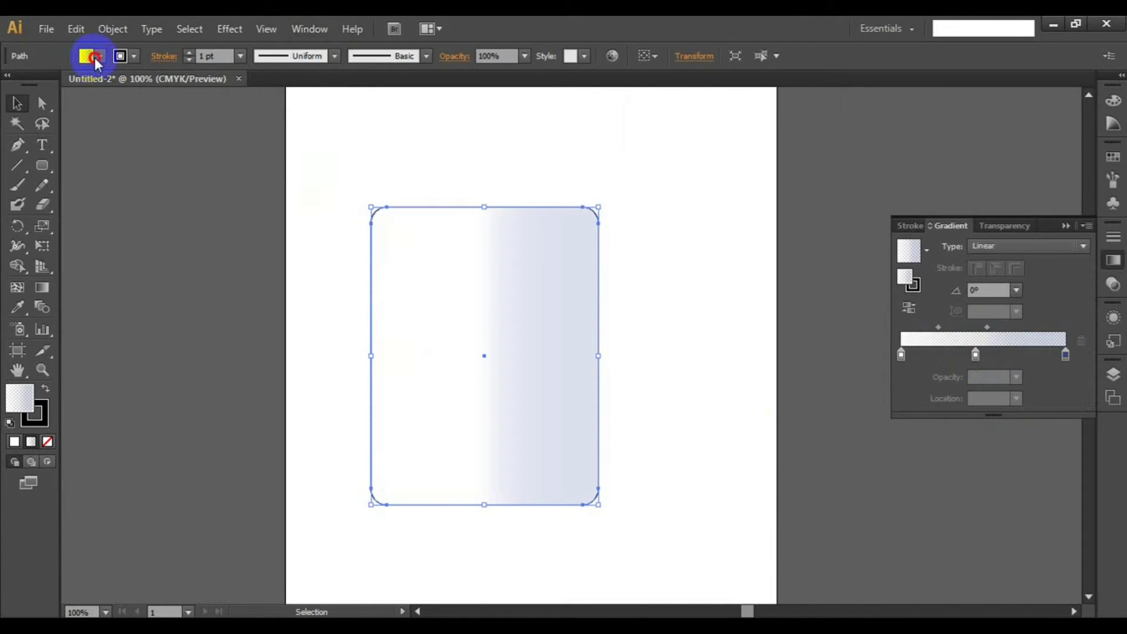
{"action": "left_click", "coordinate": [94, 58]}
{"action": "left_click", "coordinate": [12, 120]}
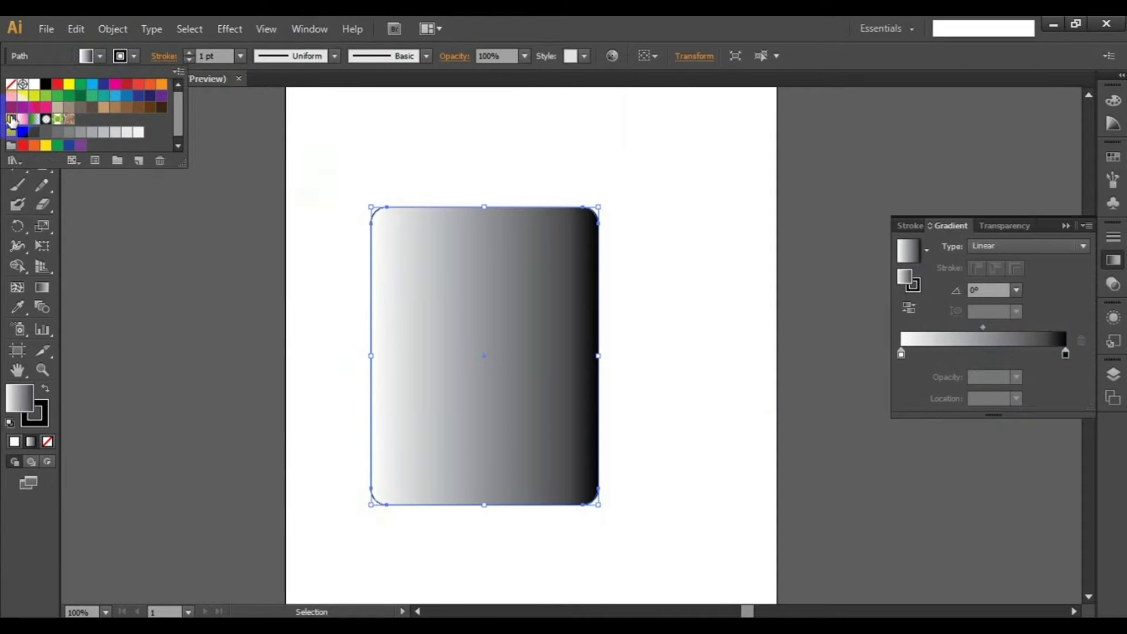
- Switch the gradient's white starting colour stop to grayscale and set it to near-black, about 98% K
{"action": "left_click", "coordinate": [920, 407]}
{"action": "left_click_drag", "start_coordinate": [987, 356], "coordinate": [914, 361]}
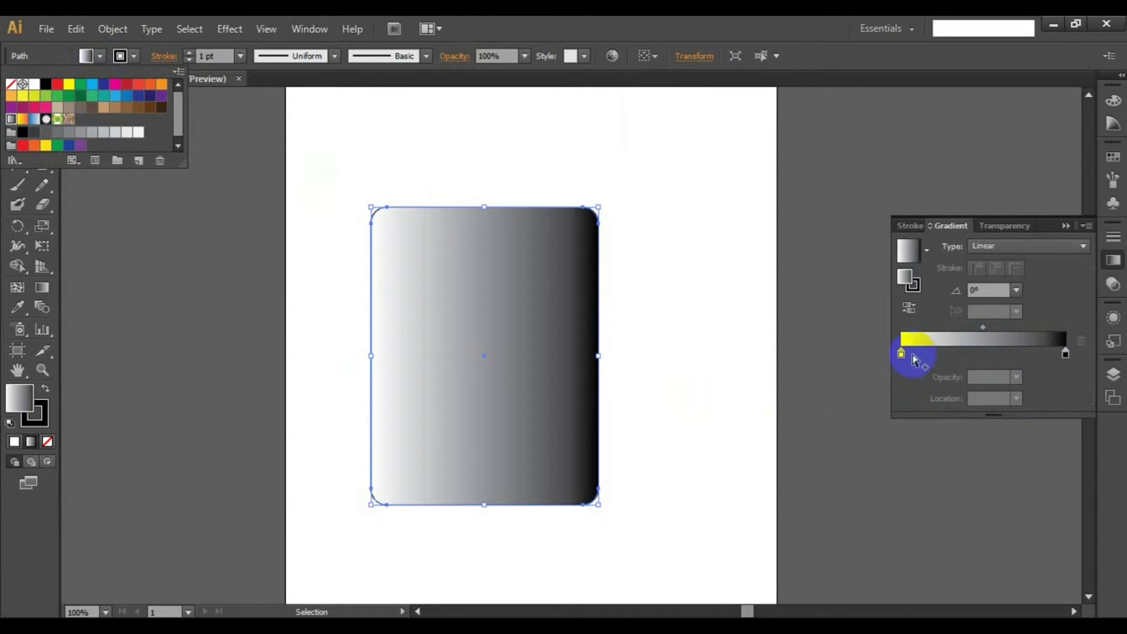
{"action": "double_click", "coordinate": [903, 355]}
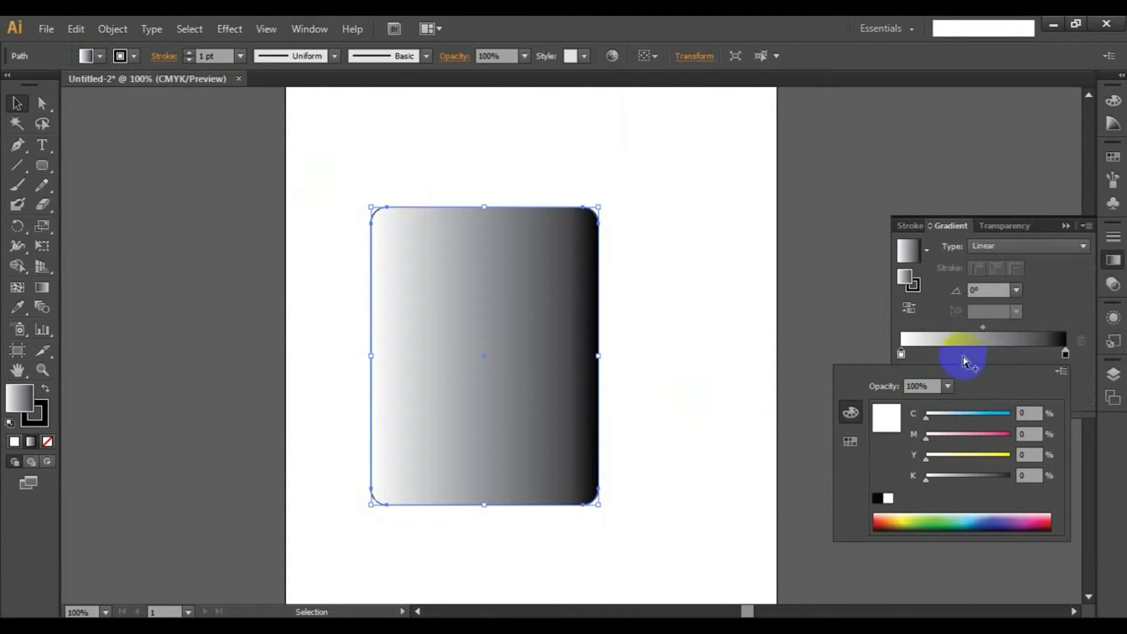
{"action": "left_click", "coordinate": [1063, 372]}
{"action": "left_click", "coordinate": [998, 381]}
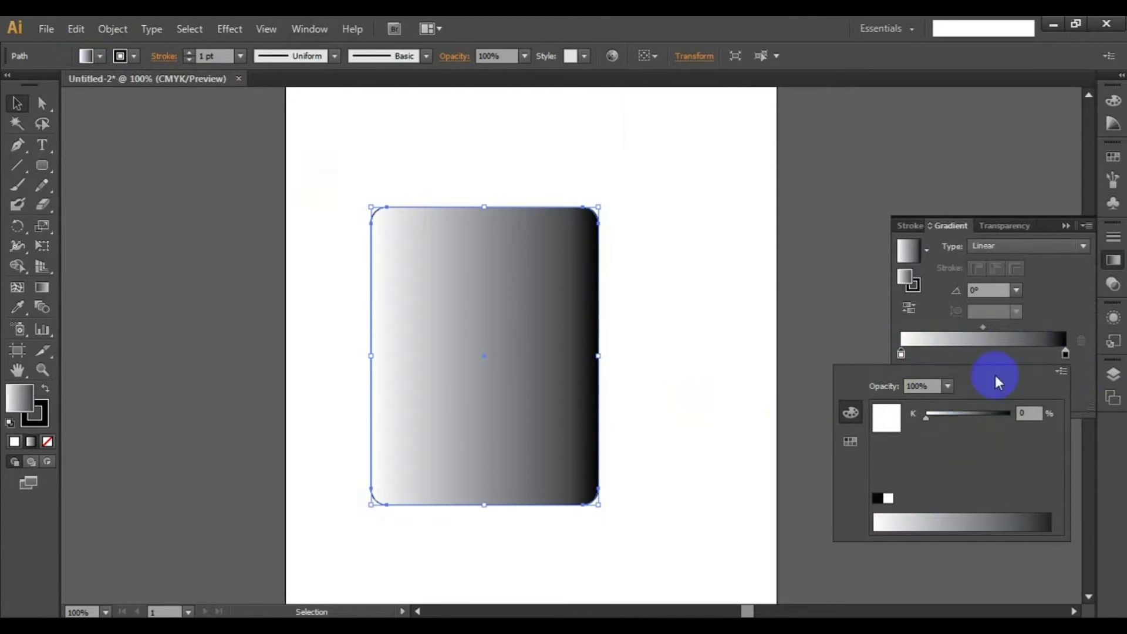
{"action": "left_click", "coordinate": [902, 354]}
{"action": "double_click", "coordinate": [901, 354]}
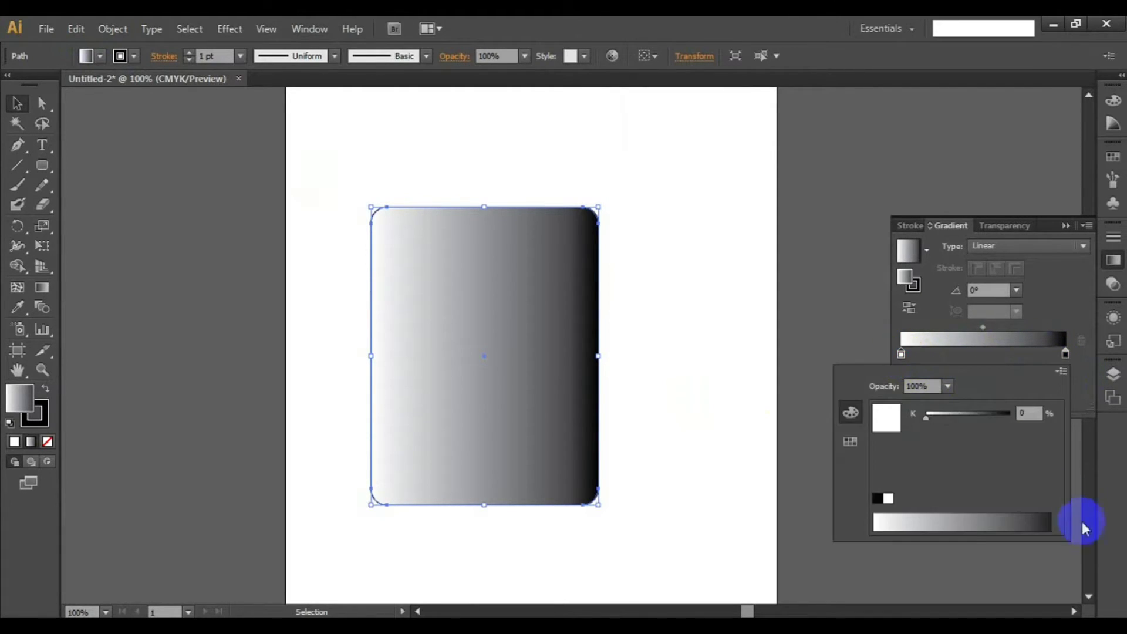
{"action": "left_click", "coordinate": [1051, 515]}
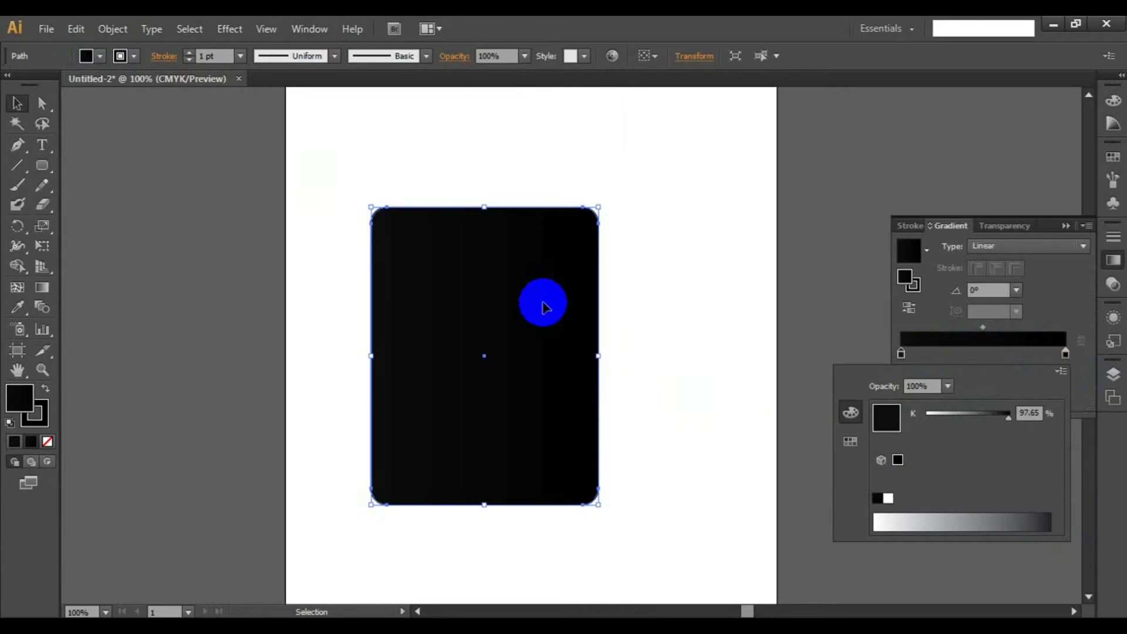
{"action": "left_click", "coordinate": [519, 295]}
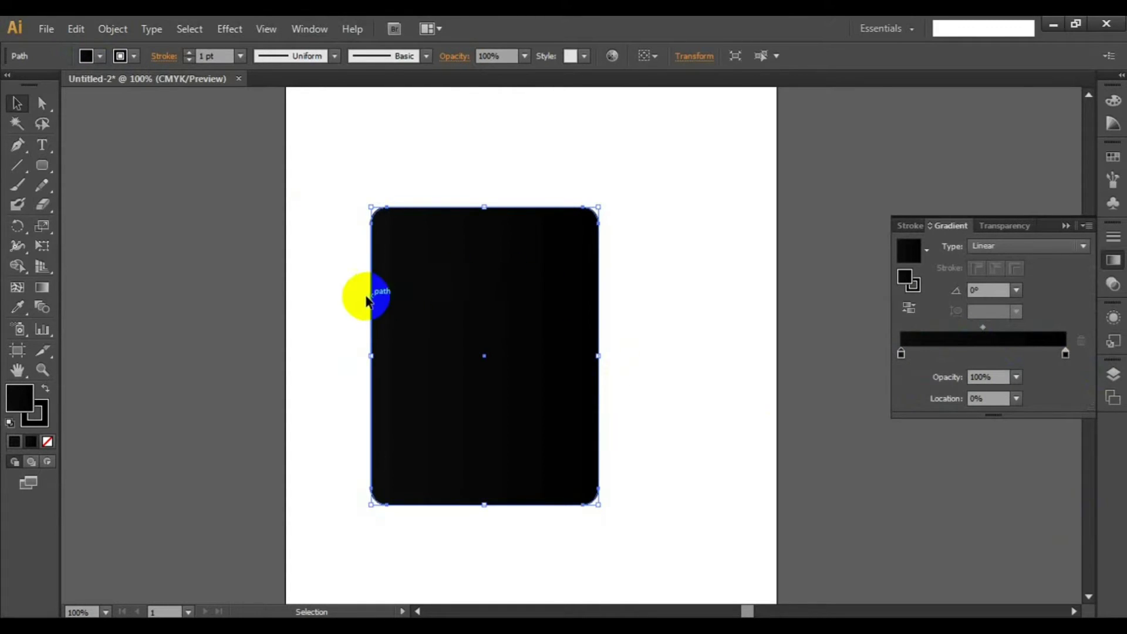
- Duplicate the gradient's starting stop to about 9% location and set the copy's K to 30%
{"action": "left_click_drag", "start_coordinate": [456, 277], "coordinate": [471, 277]}
{"action": "left_click_drag", "start_coordinate": [904, 356], "coordinate": [920, 359]}
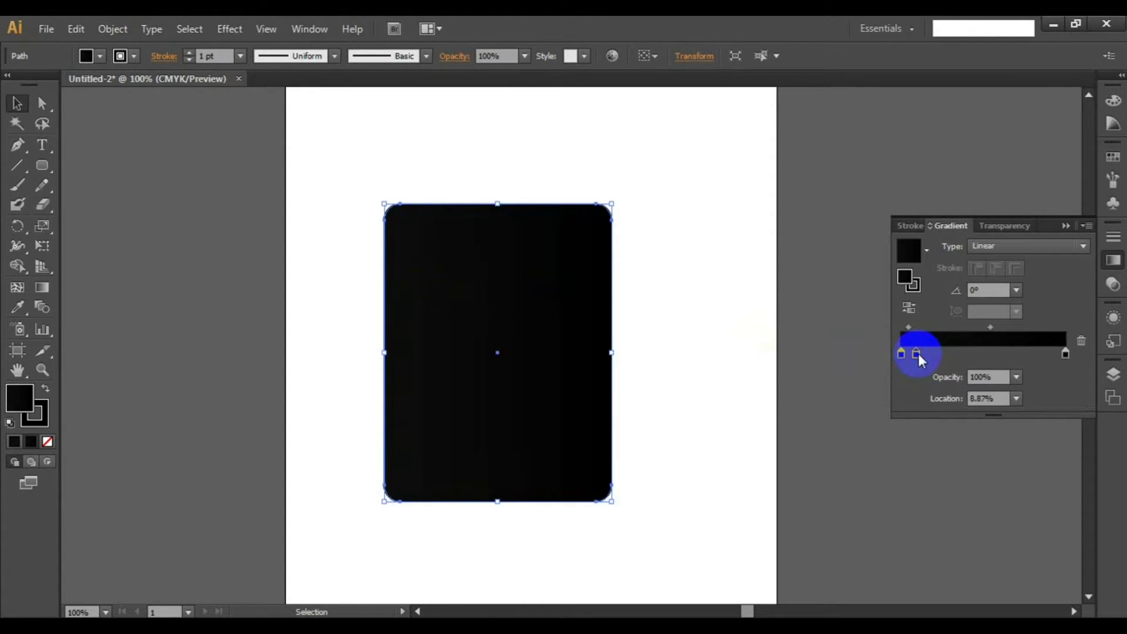
{"action": "double_click", "coordinate": [917, 354]}
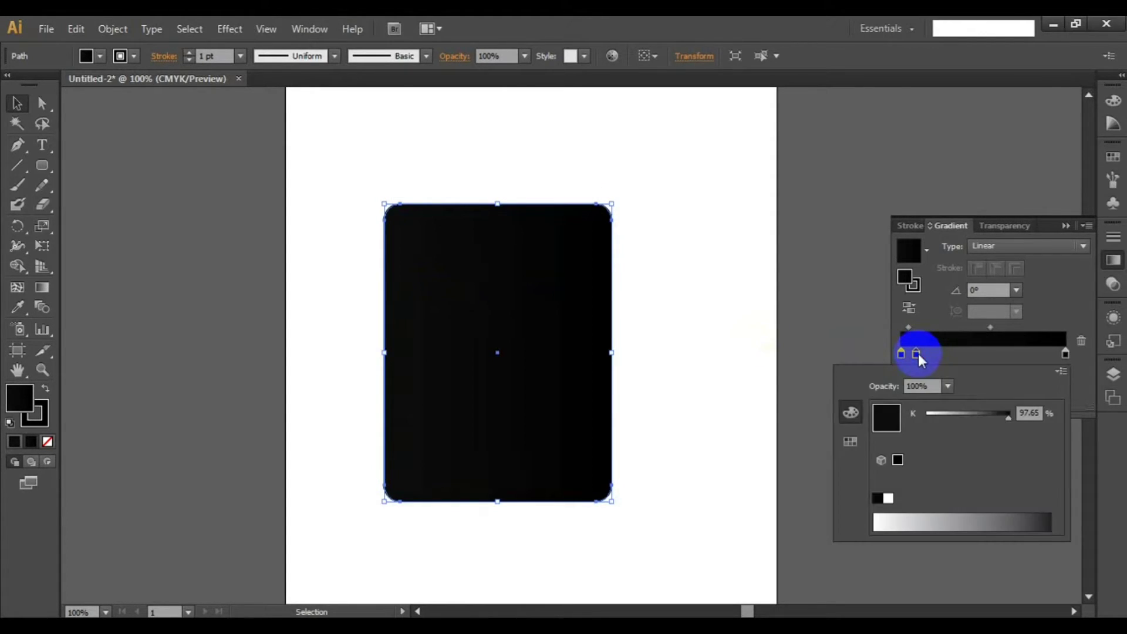
{"action": "left_click", "coordinate": [1033, 412]}
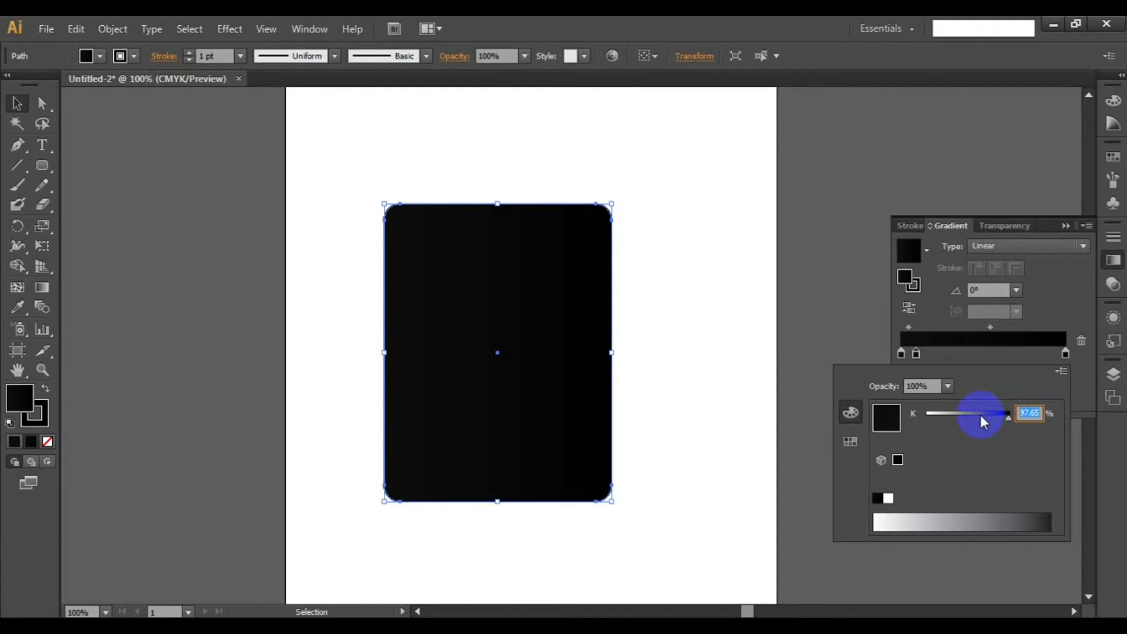
{"action": "type", "text": "30"}
{"action": "left_click", "coordinate": [973, 359]}
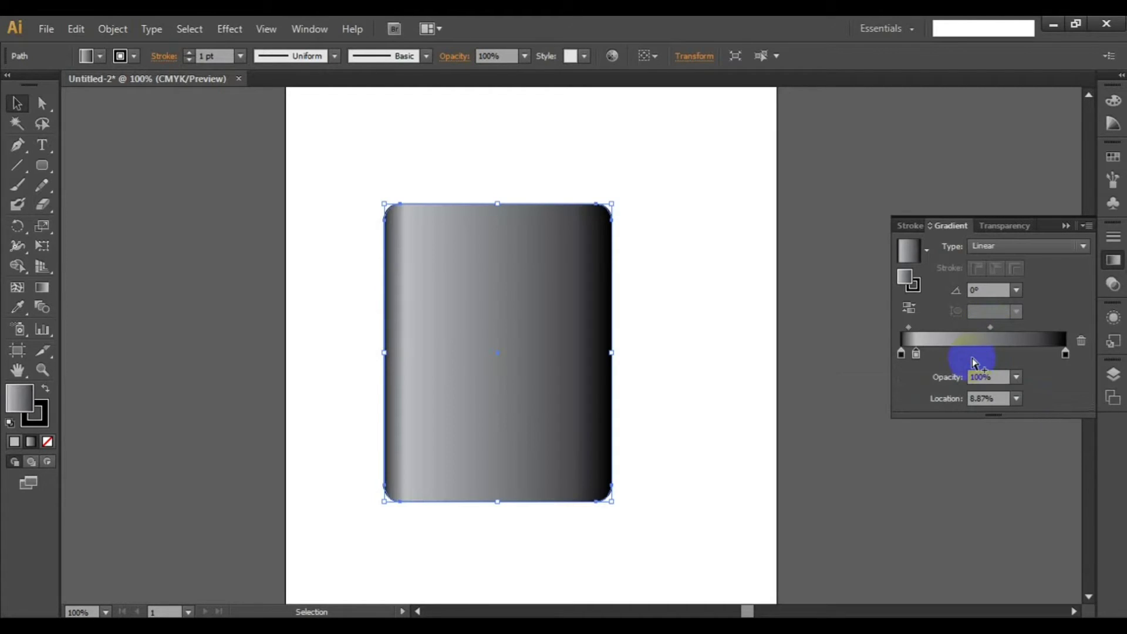
- Set the location of the 30% black gradient stop to 4%
{"action": "left_click", "coordinate": [997, 289]}
{"action": "left_click", "coordinate": [996, 400]}
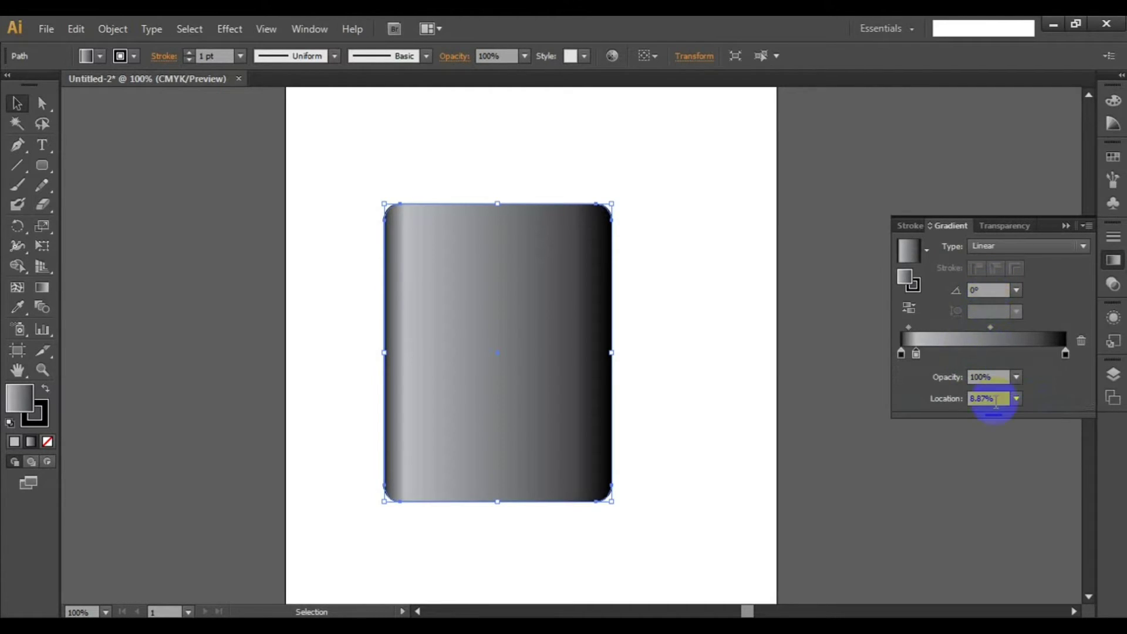
{"action": "left_click", "coordinate": [925, 402]}
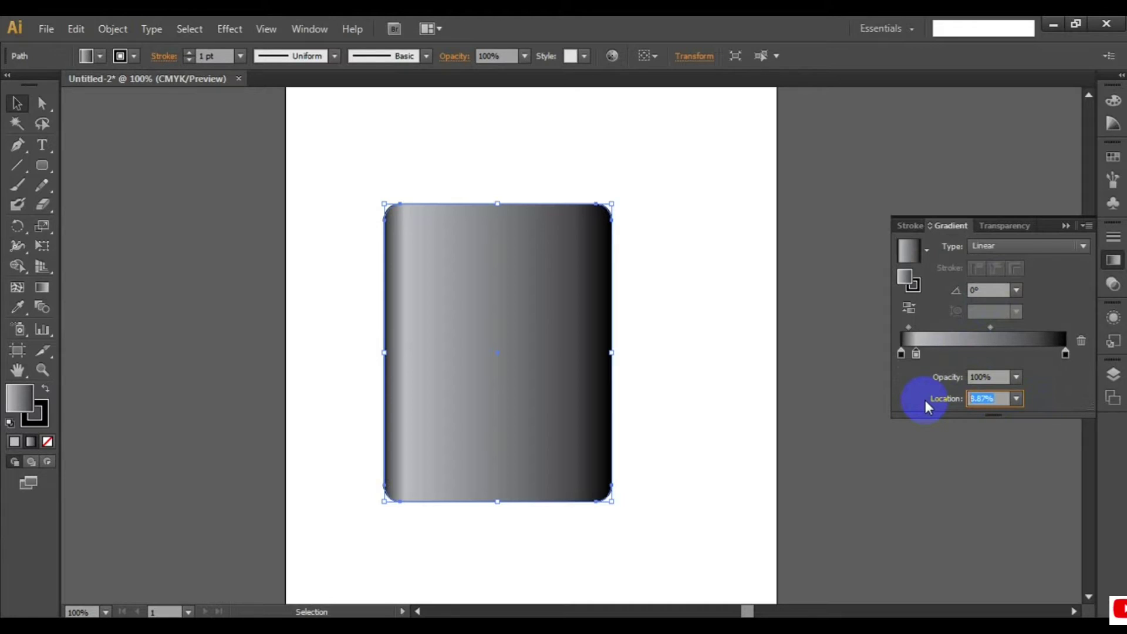
{"action": "type", "text": "4"}
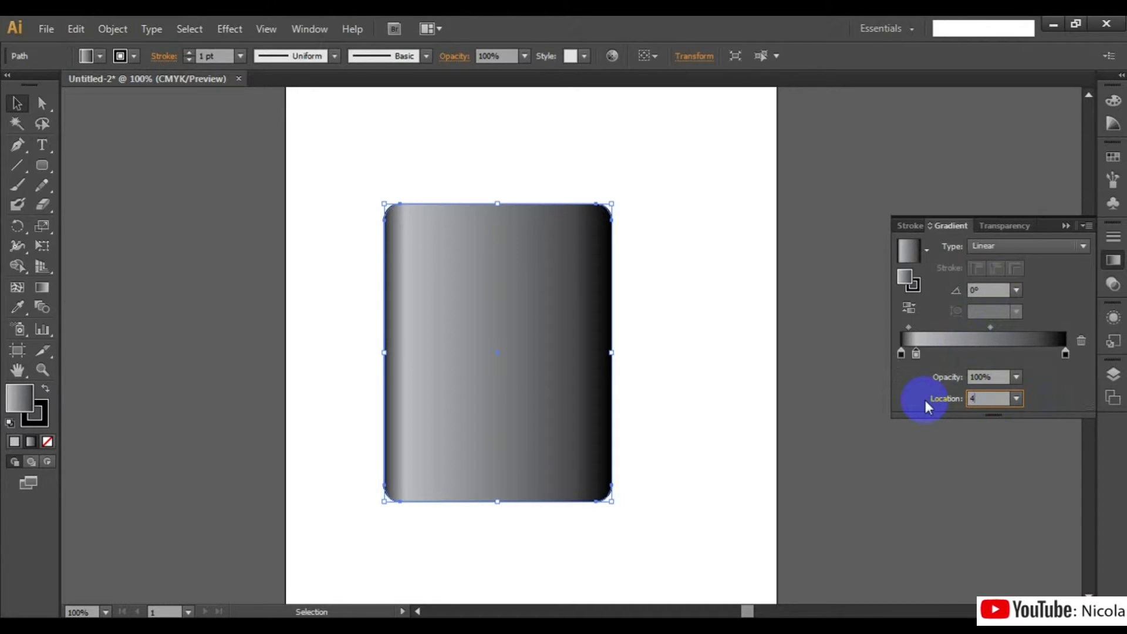
{"action": "key", "text": "Return"}
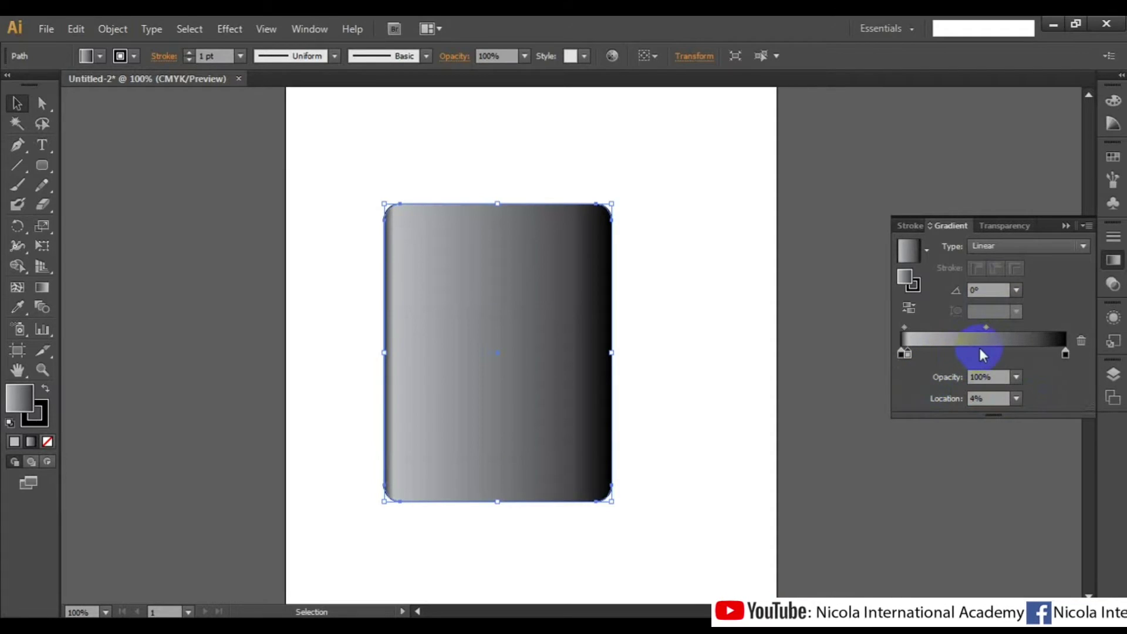
- Add a gradient stop at about 92% location, switch it to grayscale and match it to the 30% grey stop
{"action": "left_click_drag", "start_coordinate": [992, 355], "coordinate": [1055, 362]}
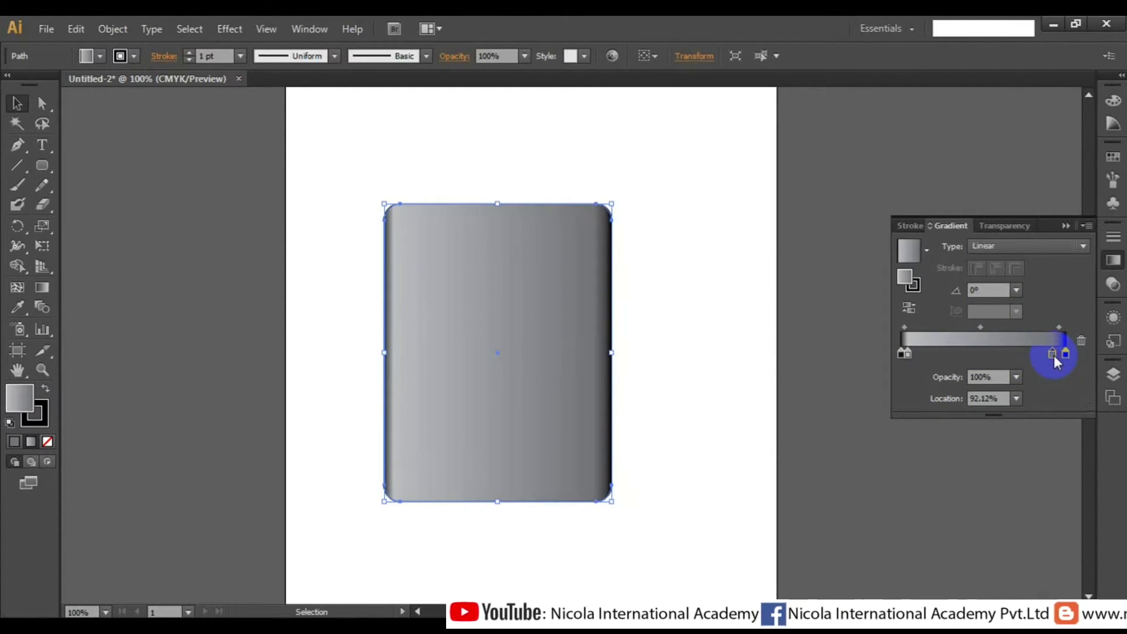
{"action": "double_click", "coordinate": [1053, 355]}
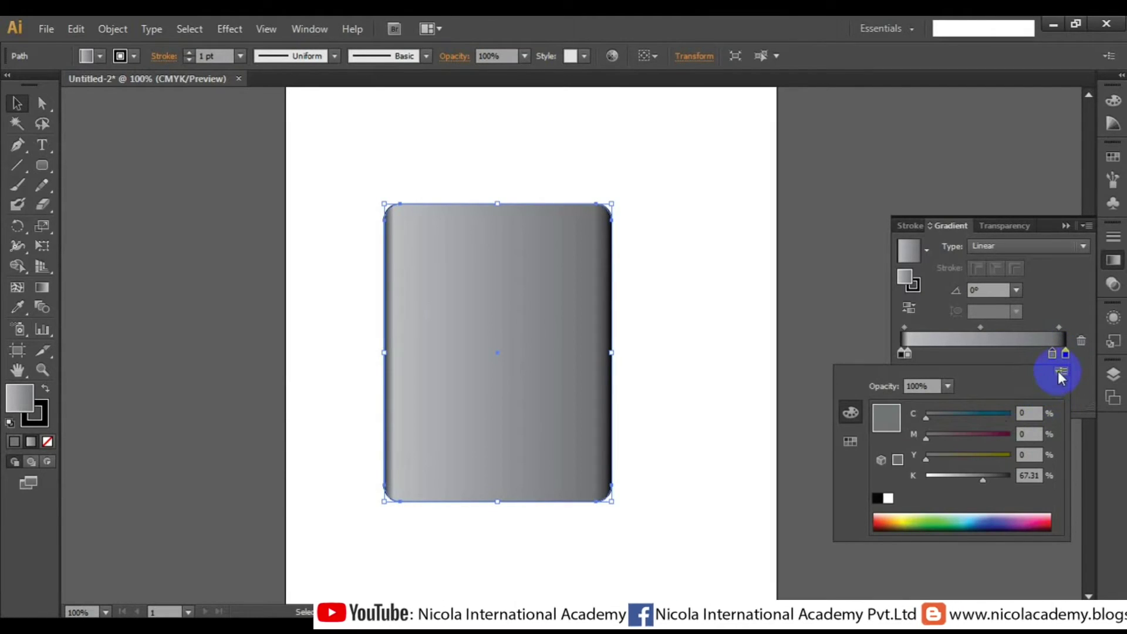
{"action": "left_click", "coordinate": [1063, 371]}
{"action": "left_click", "coordinate": [1048, 379]}
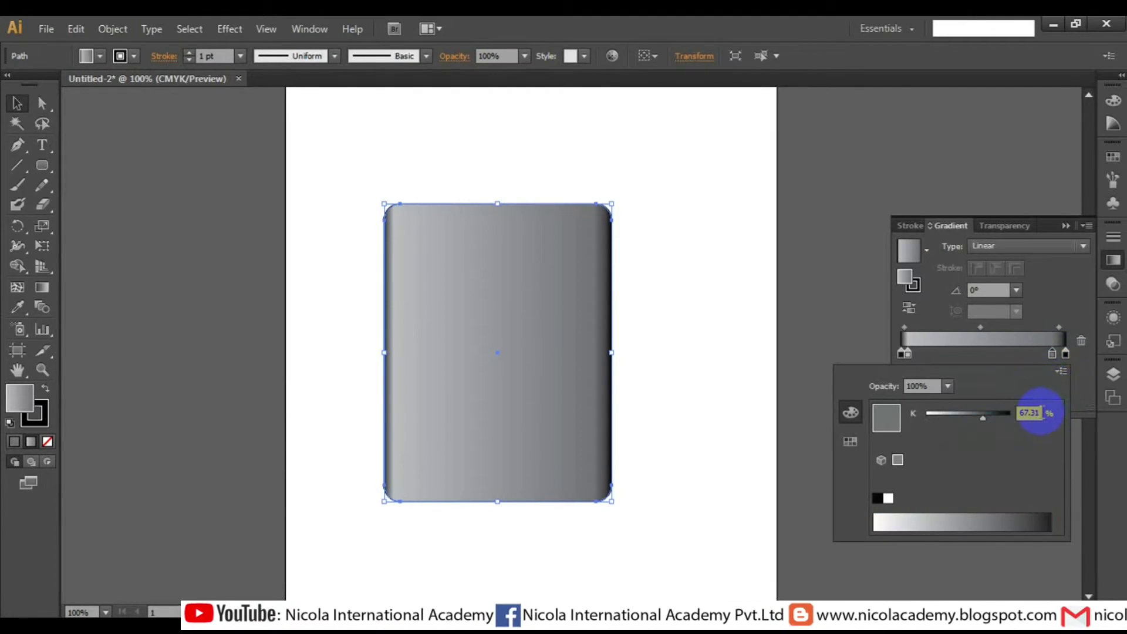
{"action": "left_click_drag", "start_coordinate": [1042, 412], "coordinate": [993, 415]}
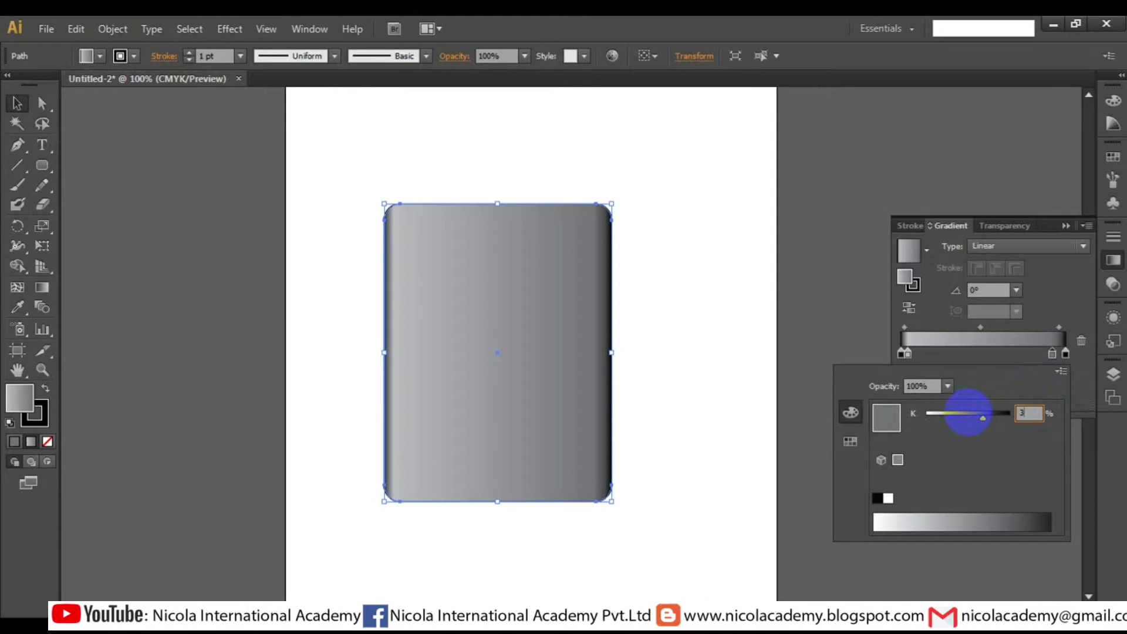
{"action": "left_click", "coordinate": [1052, 354]}
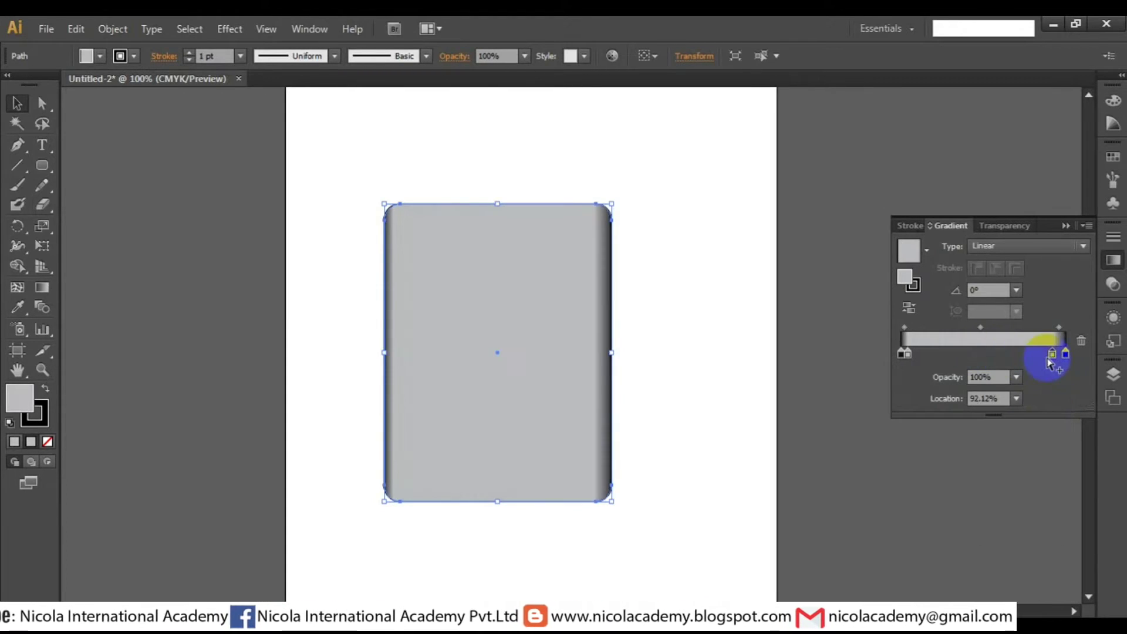
- Set the location of the grey stop near the gradient's end to 96%
{"action": "left_click", "coordinate": [1009, 410]}
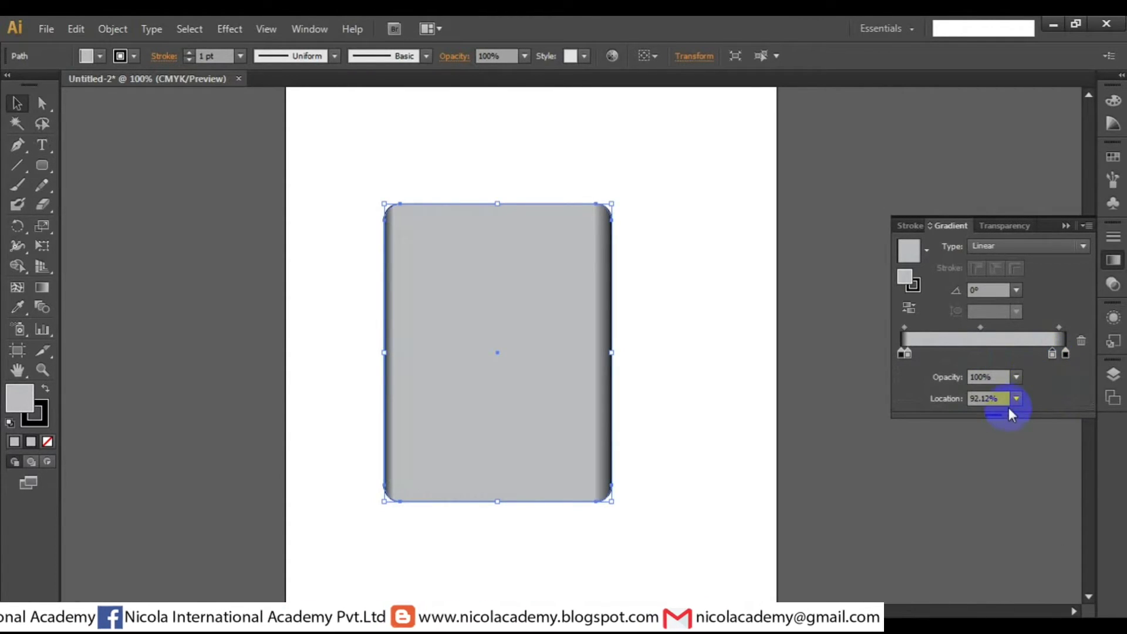
{"action": "left_click_drag", "start_coordinate": [1006, 399], "coordinate": [945, 395]}
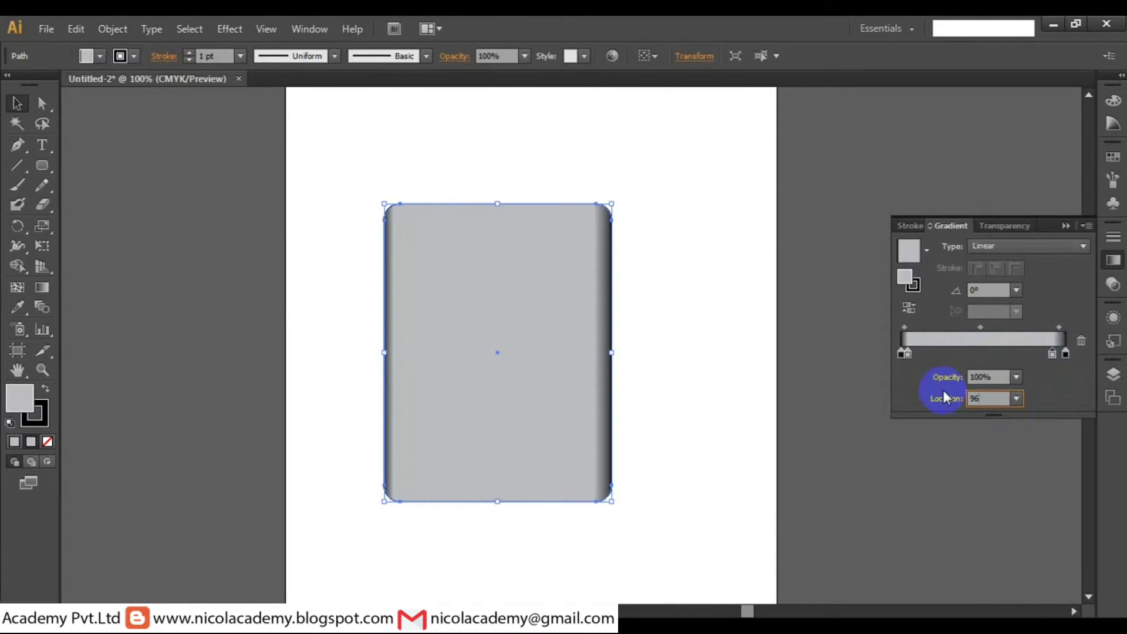
{"action": "type", "text": "96"}
{"action": "key", "text": "Return"}
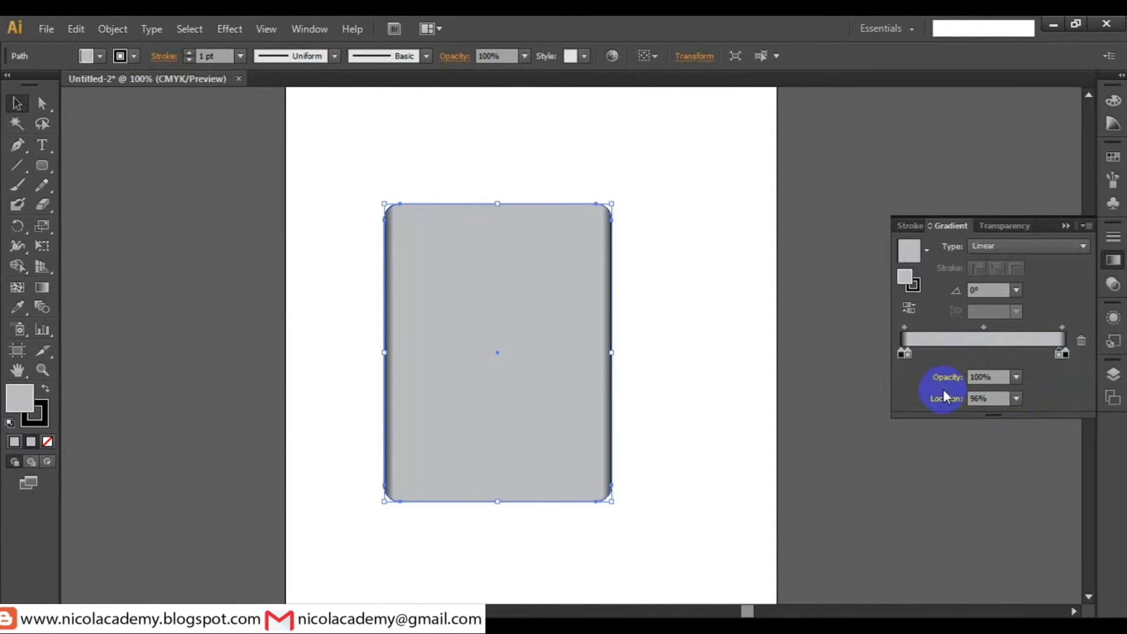
- Move the gradient-filled rectangle up and to the right so it is centred horizontally on the artboard
{"action": "left_click", "coordinate": [662, 382]}
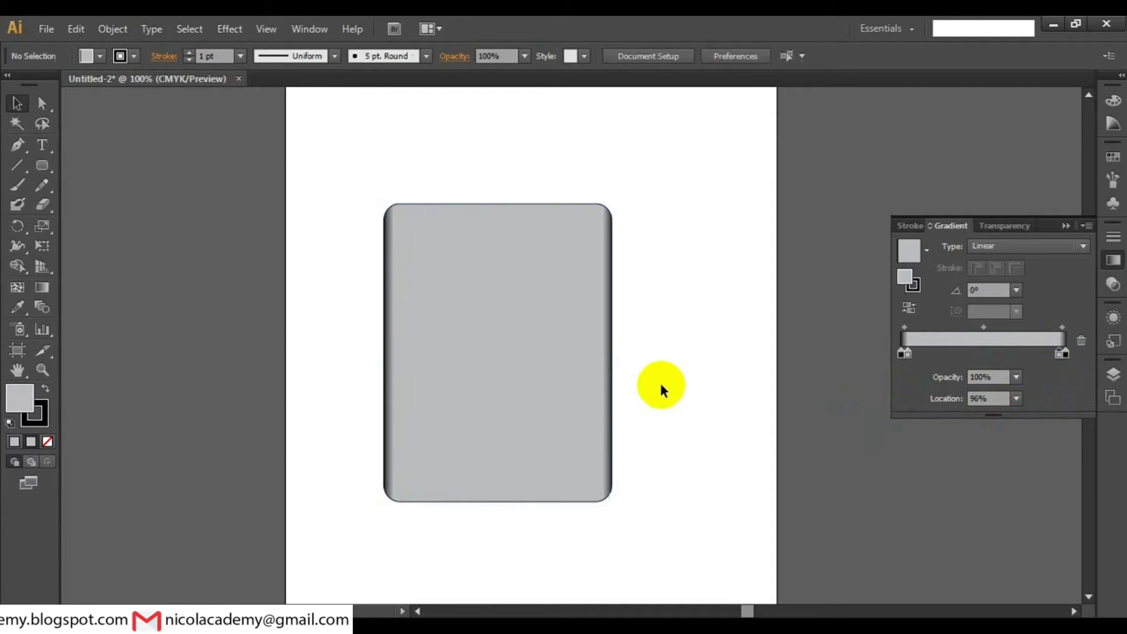
{"action": "left_click_drag", "start_coordinate": [516, 319], "coordinate": [514, 280]}
{"action": "left_click_drag", "start_coordinate": [514, 289], "coordinate": [545, 303]}
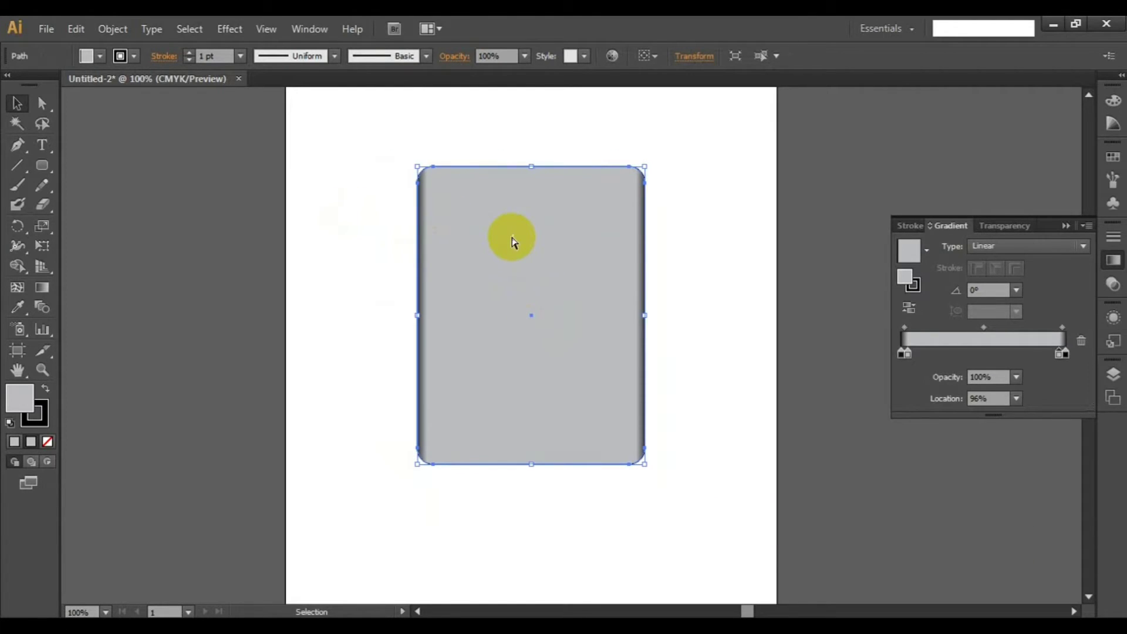
- Offset the path of the gradient-filled rounded rectangle by -4 pt to make a smaller copy inside it
{"action": "key", "text": "ctrl+c"}
{"action": "left_click", "coordinate": [119, 56]}
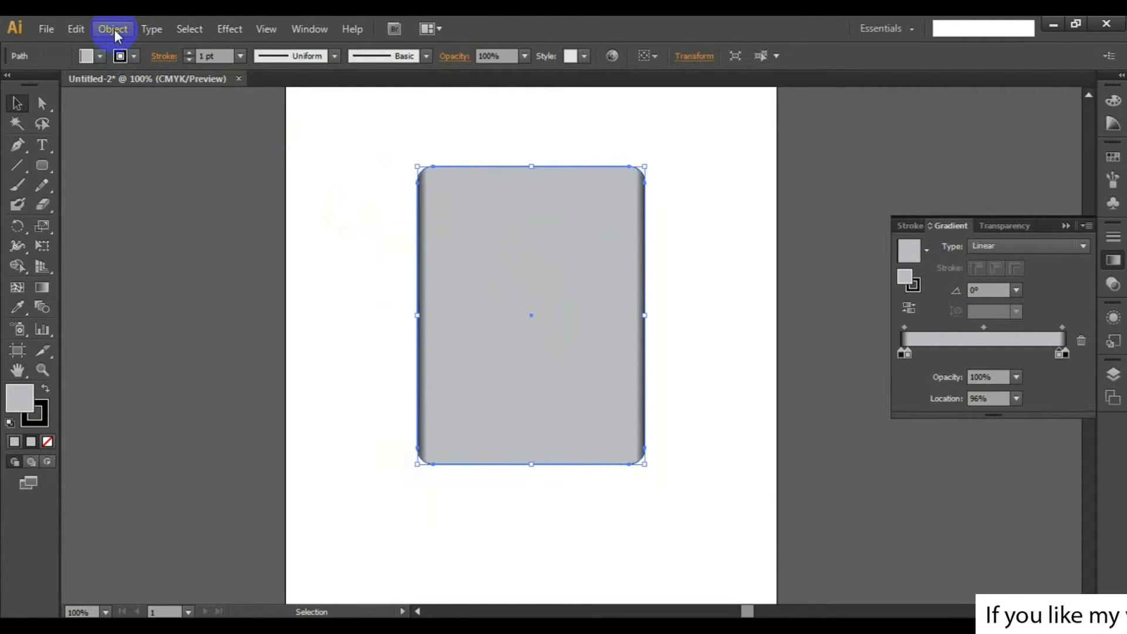
{"action": "left_click", "coordinate": [113, 29]}
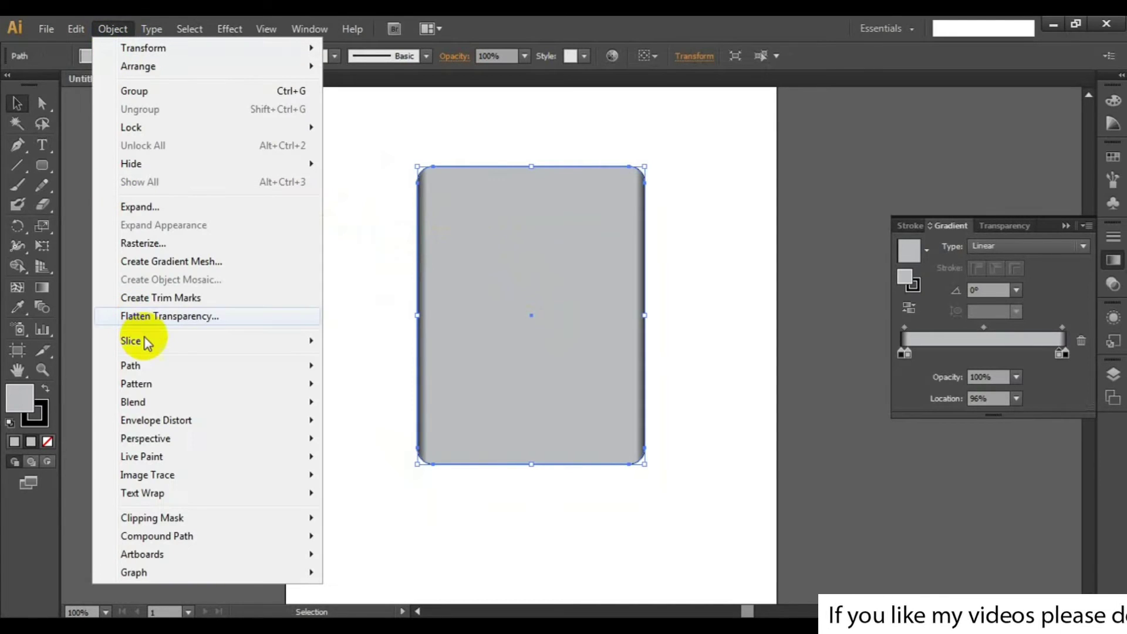
{"action": "mouse_move", "coordinate": [158, 372]}
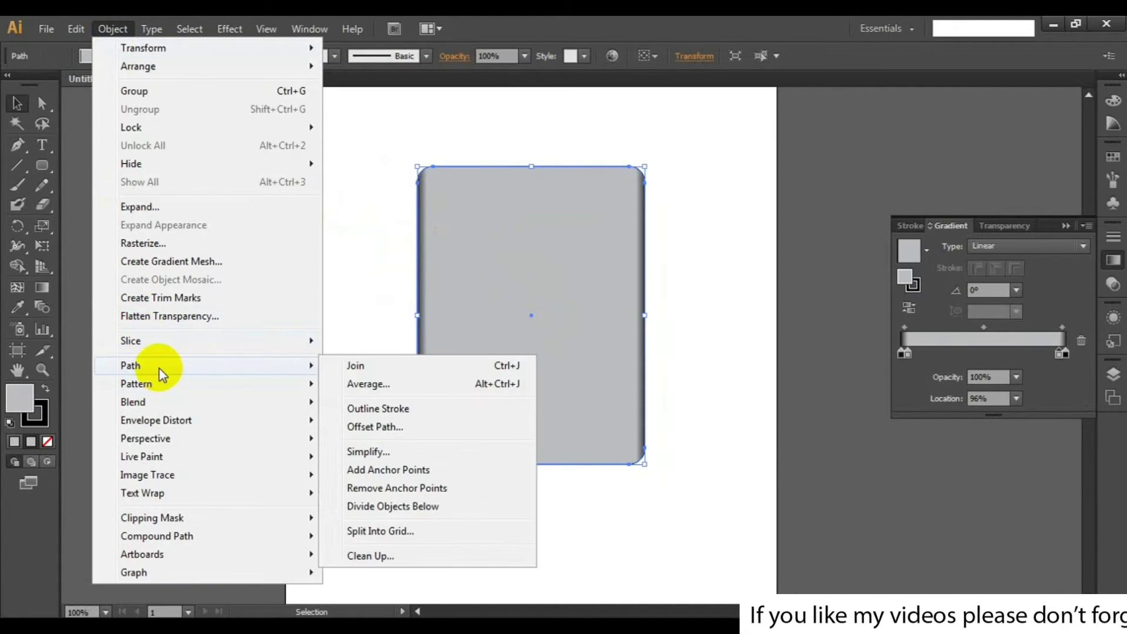
{"action": "left_click", "coordinate": [394, 427]}
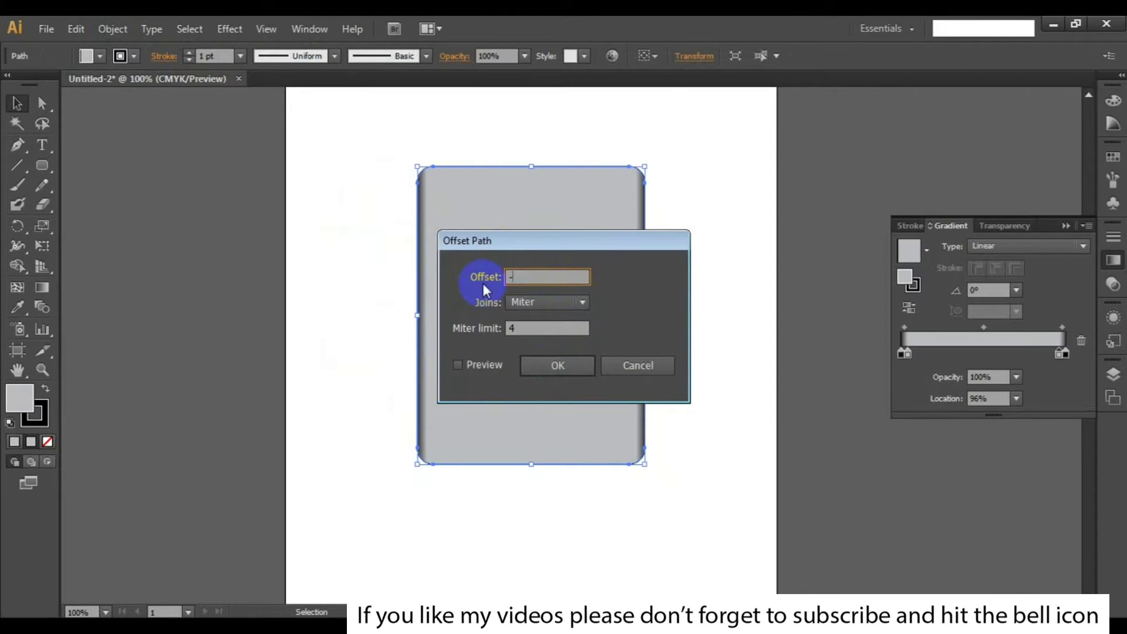
{"action": "type", "text": "-"}
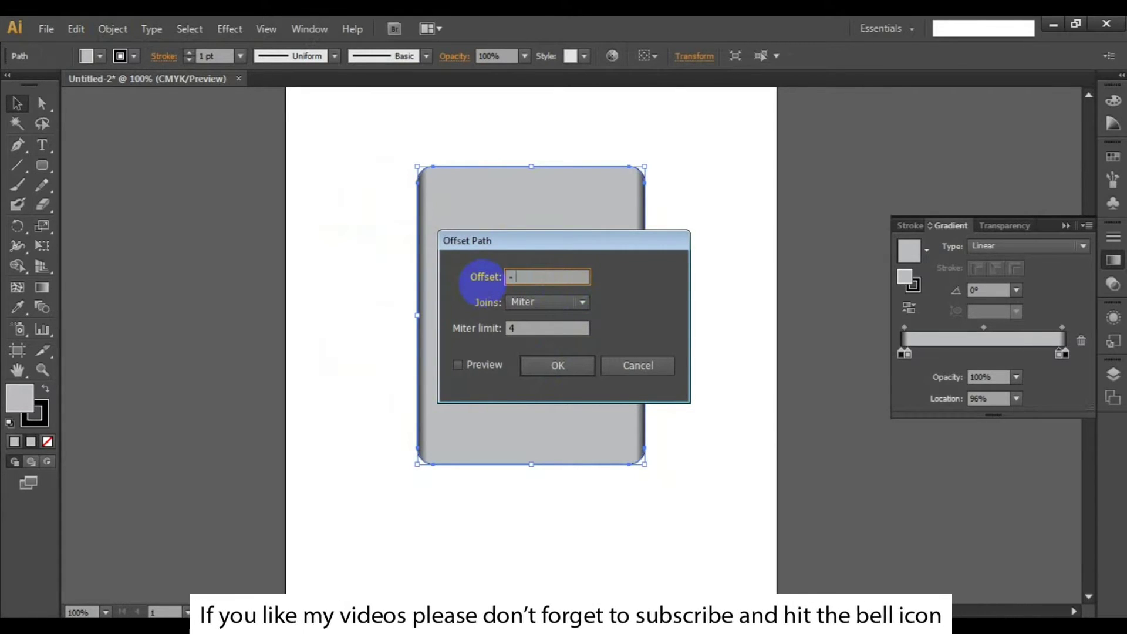
{"action": "type", "text": "4"}
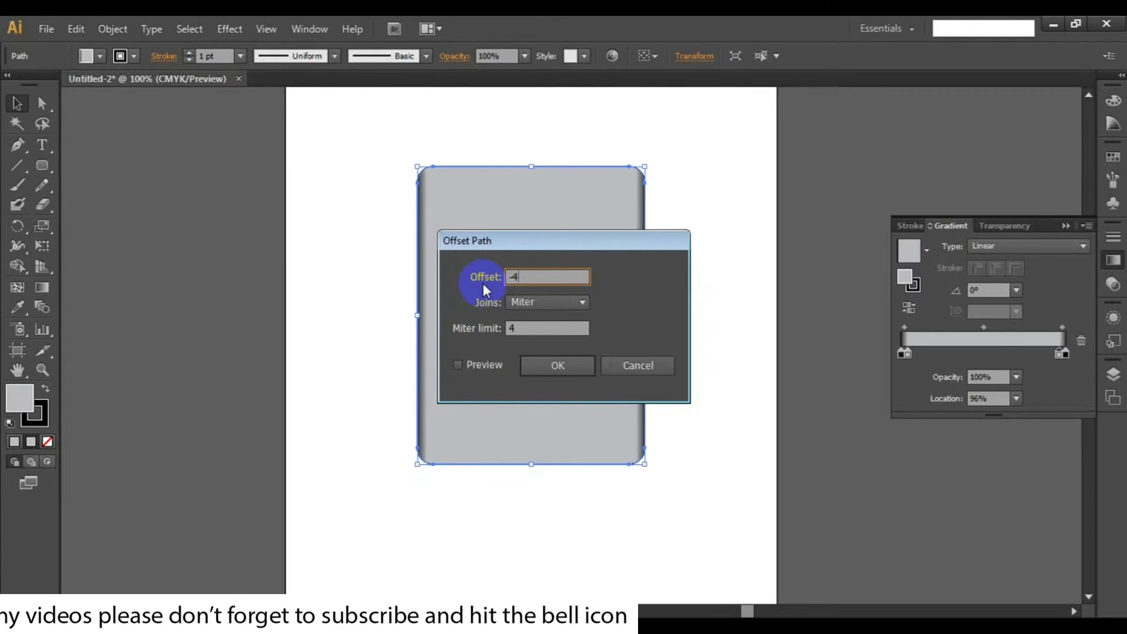
{"action": "left_click", "coordinate": [558, 366]}
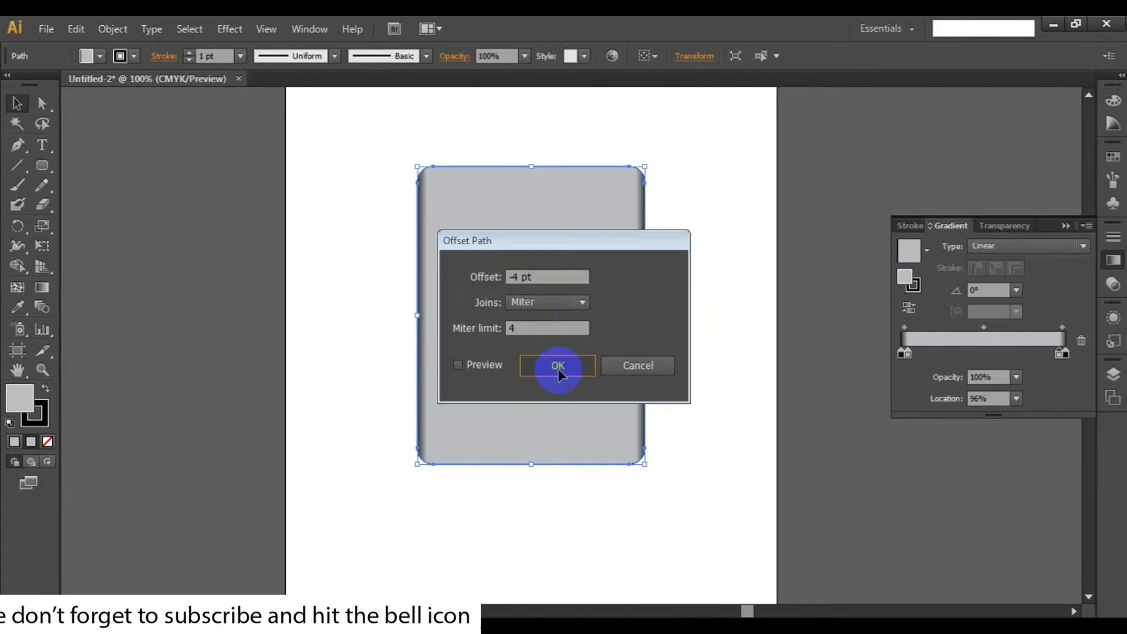
{"action": "left_click", "coordinate": [640, 281]}
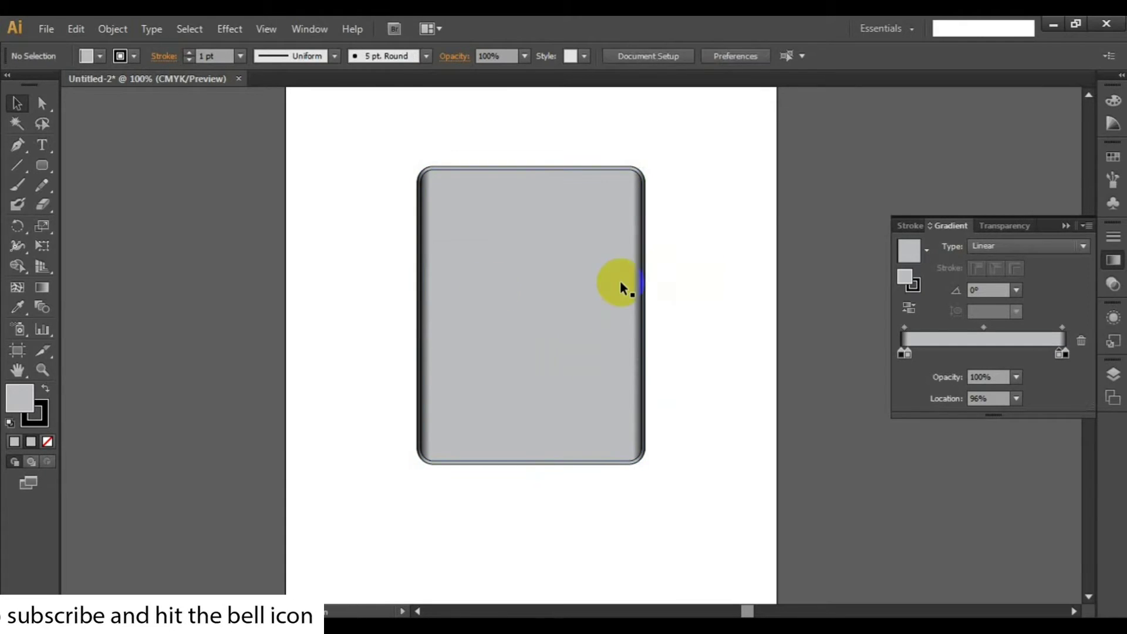
{"action": "left_click", "coordinate": [496, 282]}
{"action": "left_click", "coordinate": [669, 249]}
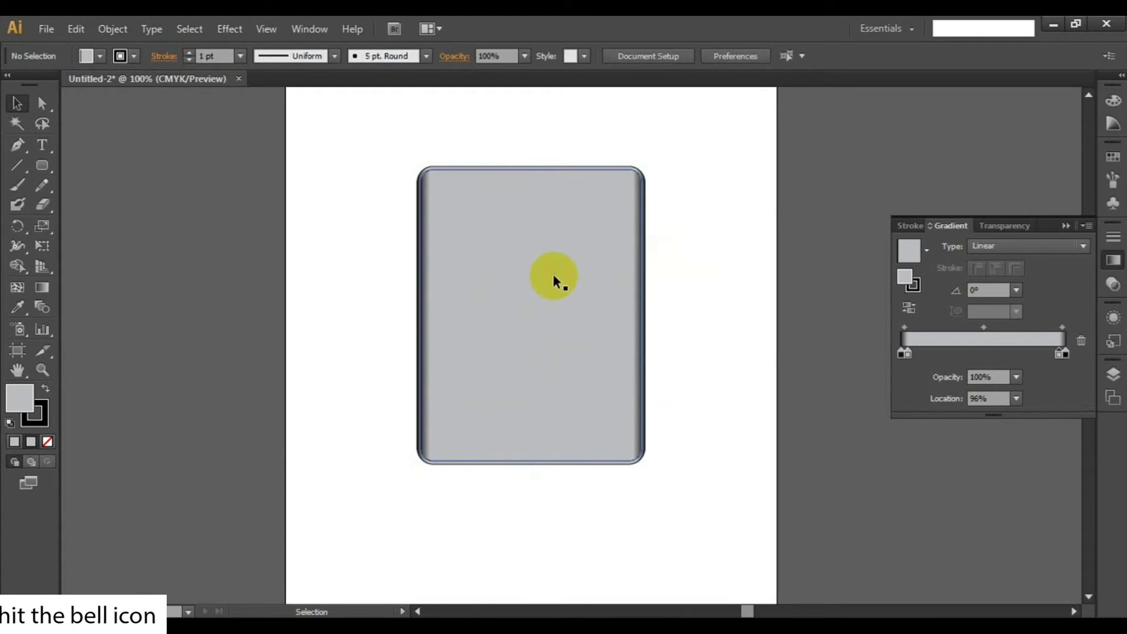
- Scale the inner offset rectangle down slightly about its centre to widen the border around it
{"action": "left_click", "coordinate": [560, 269]}
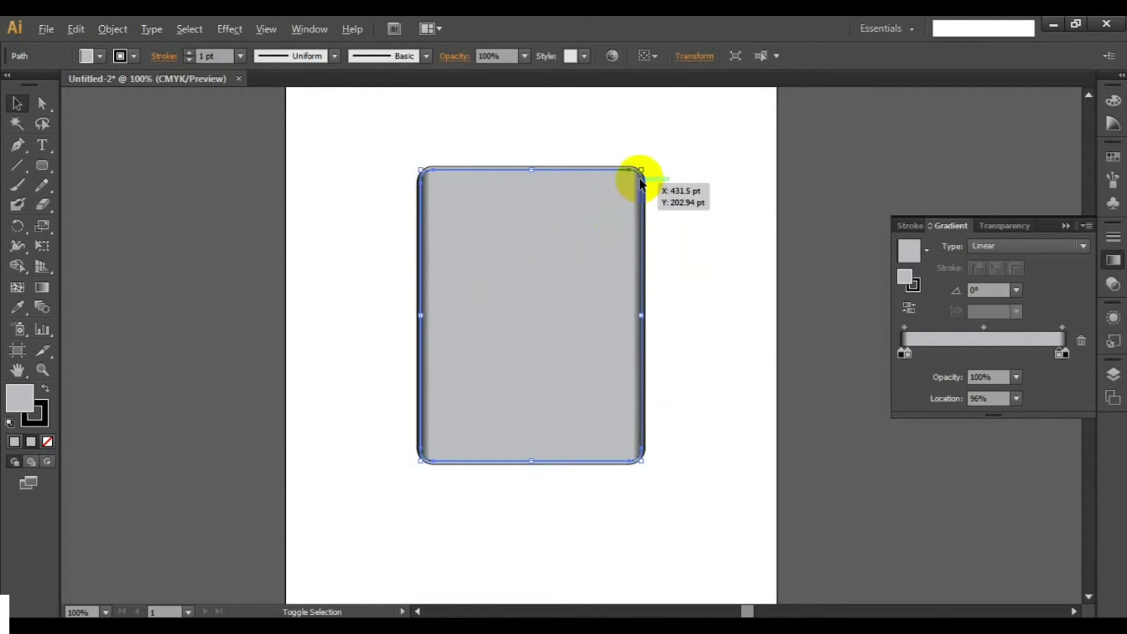
{"action": "left_click_drag", "start_coordinate": [641, 171], "coordinate": [638, 173]}
{"action": "left_click", "coordinate": [689, 223]}
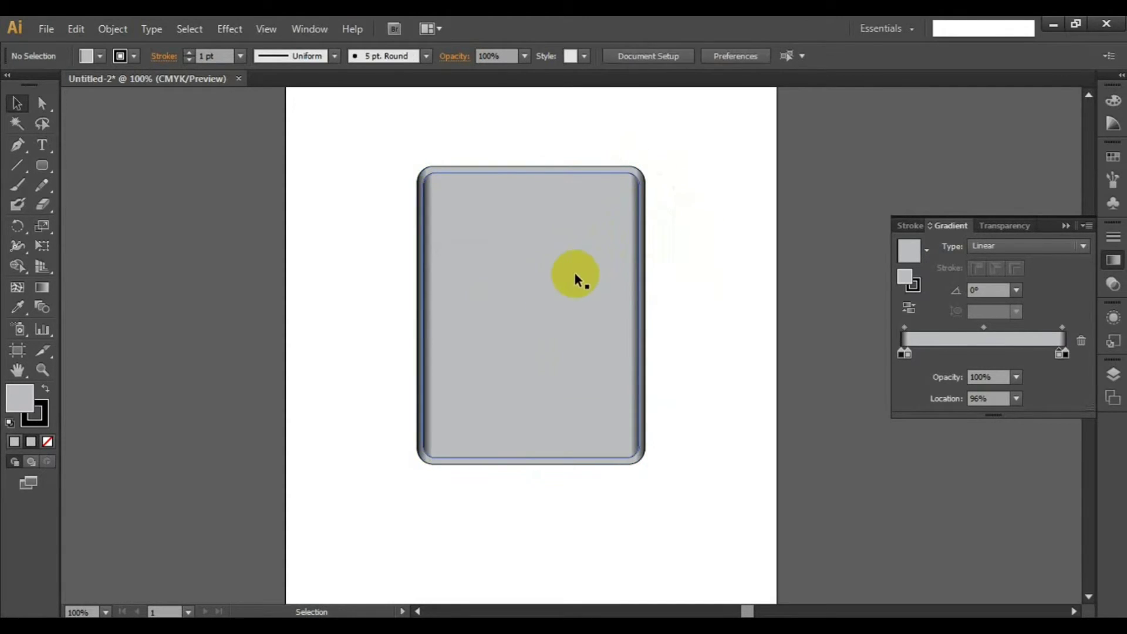
{"action": "left_click", "coordinate": [571, 275]}
{"action": "left_click", "coordinate": [687, 254]}
{"action": "left_click", "coordinate": [561, 257]}
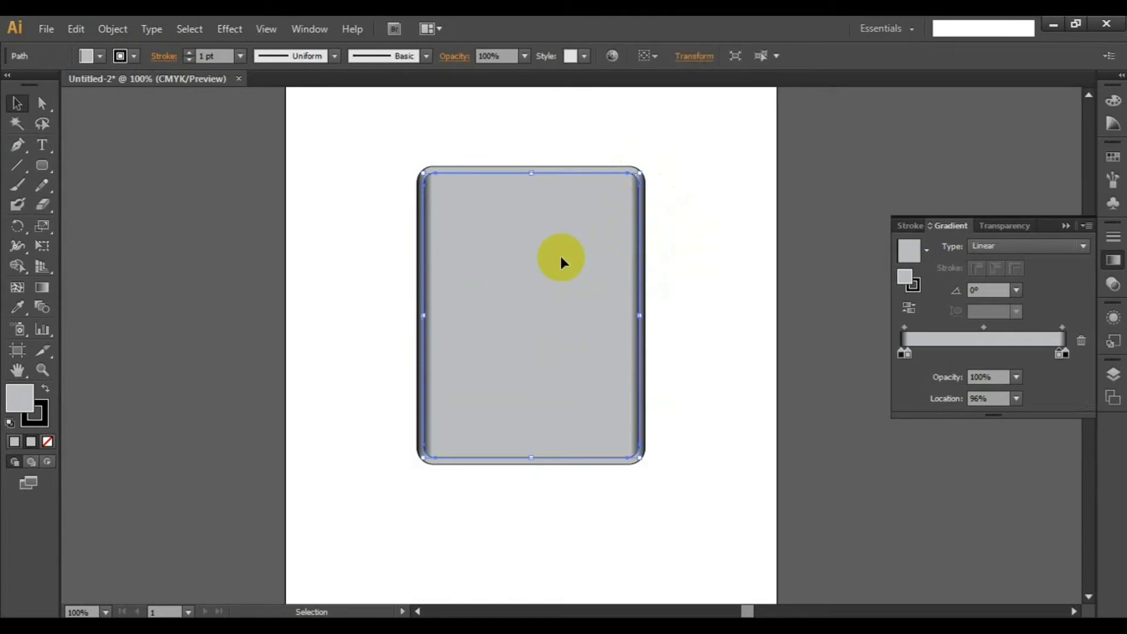
- Try to fill the inner rounded rectangle with black 000000 while its gradient fill is active
{"action": "double_click", "coordinate": [32, 406]}
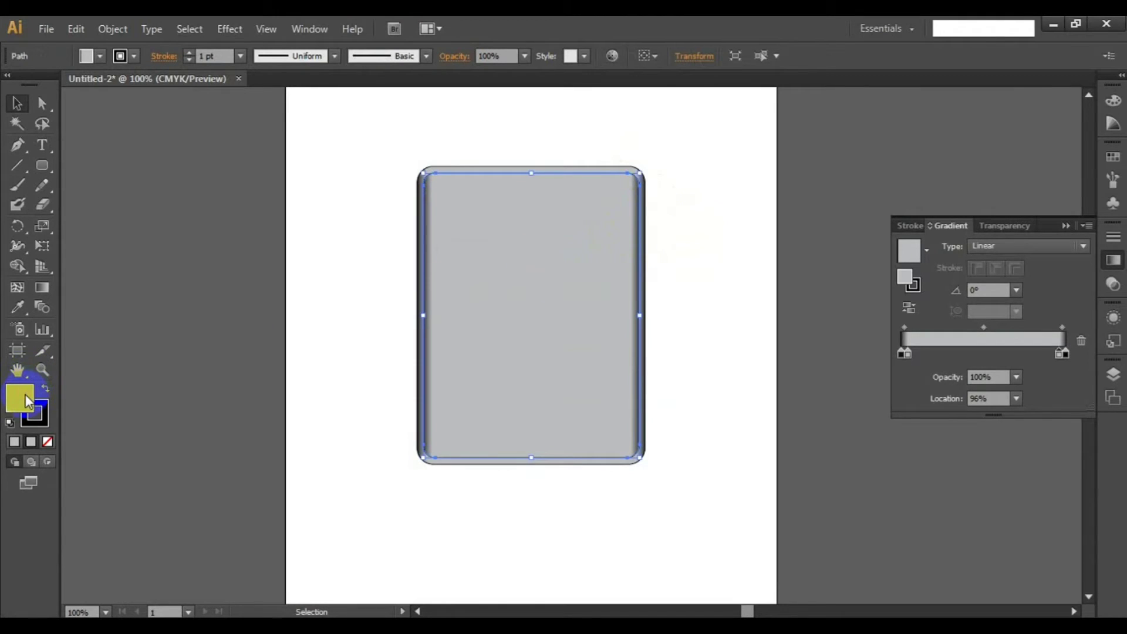
{"action": "left_click_drag", "start_coordinate": [486, 357], "coordinate": [551, 428]}
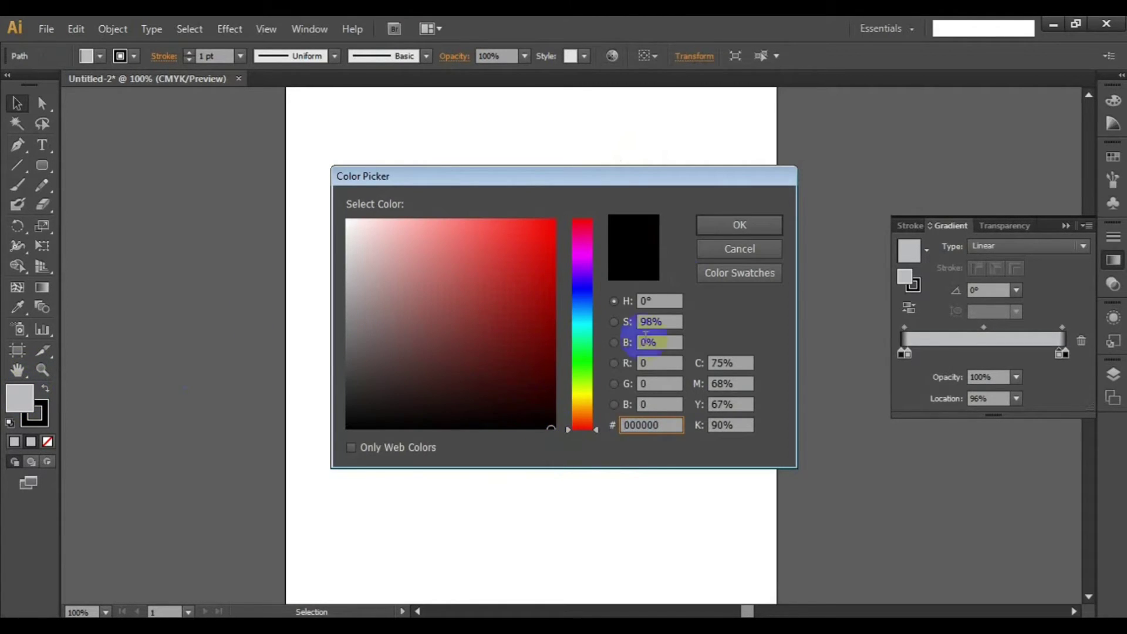
{"action": "left_click", "coordinate": [727, 227]}
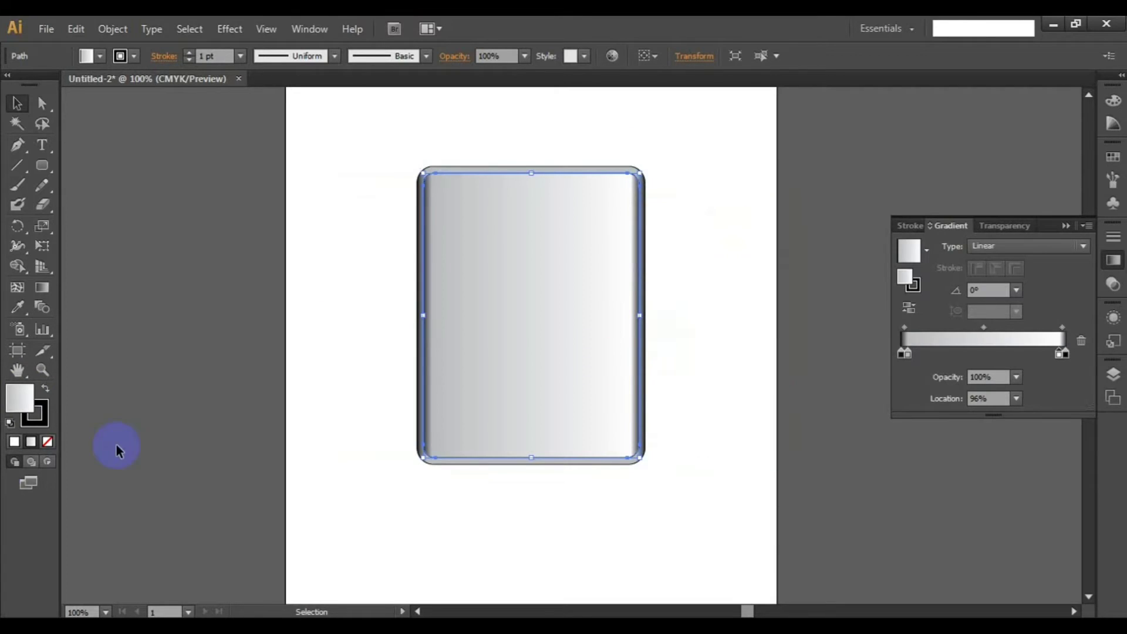
- Remove the gradient fill from the inner rounded rectangle and fill it with solid black
{"action": "left_click", "coordinate": [46, 441]}
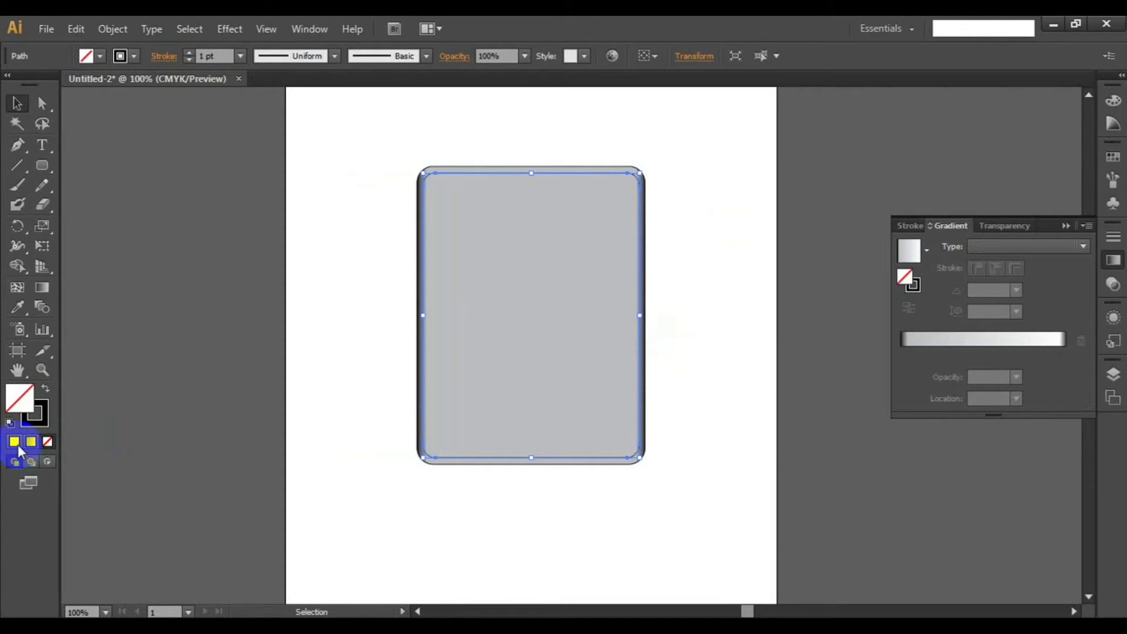
{"action": "left_click", "coordinate": [18, 445]}
{"action": "double_click", "coordinate": [19, 398]}
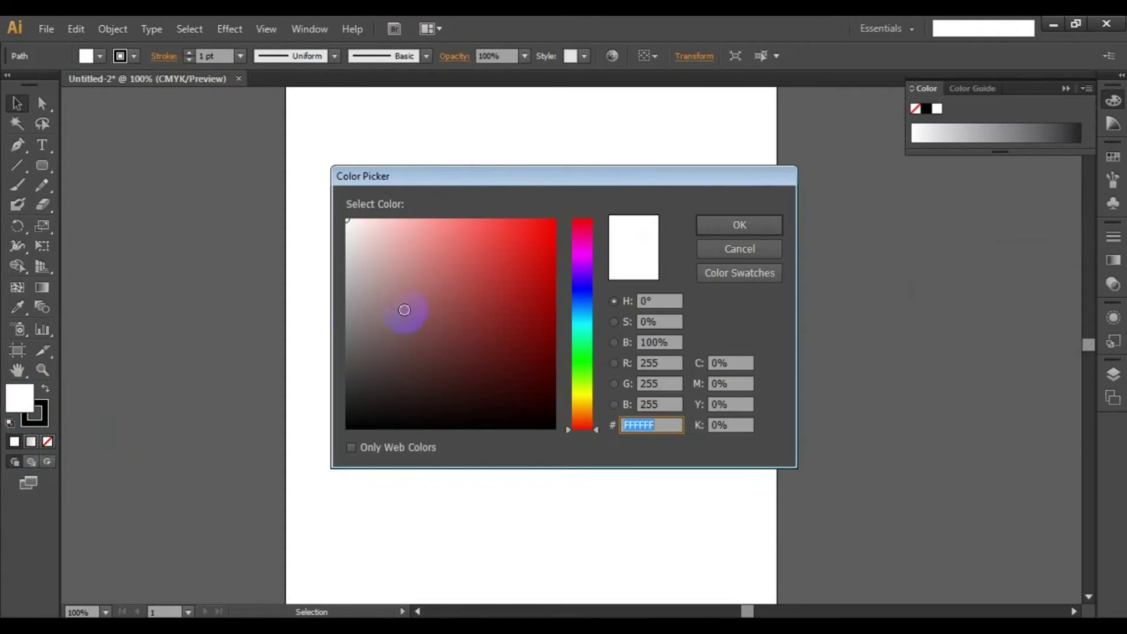
{"action": "left_click_drag", "start_coordinate": [404, 309], "coordinate": [555, 425]}
{"action": "left_click", "coordinate": [738, 226]}
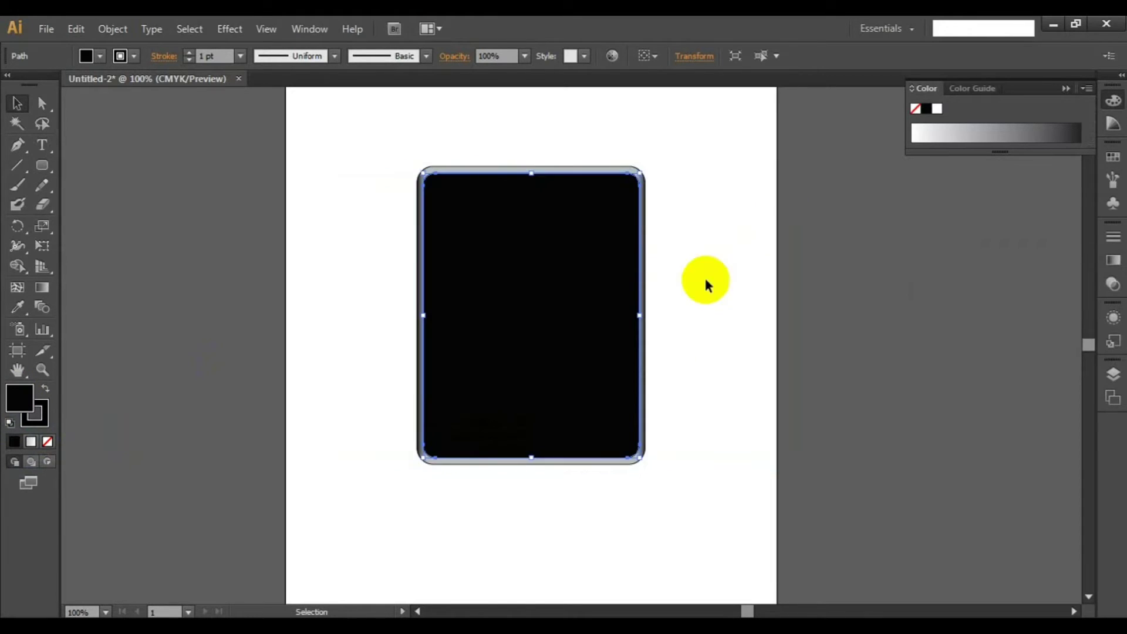
{"action": "left_click", "coordinate": [680, 339]}
{"action": "left_click", "coordinate": [498, 266]}
{"action": "left_click", "coordinate": [710, 239]}
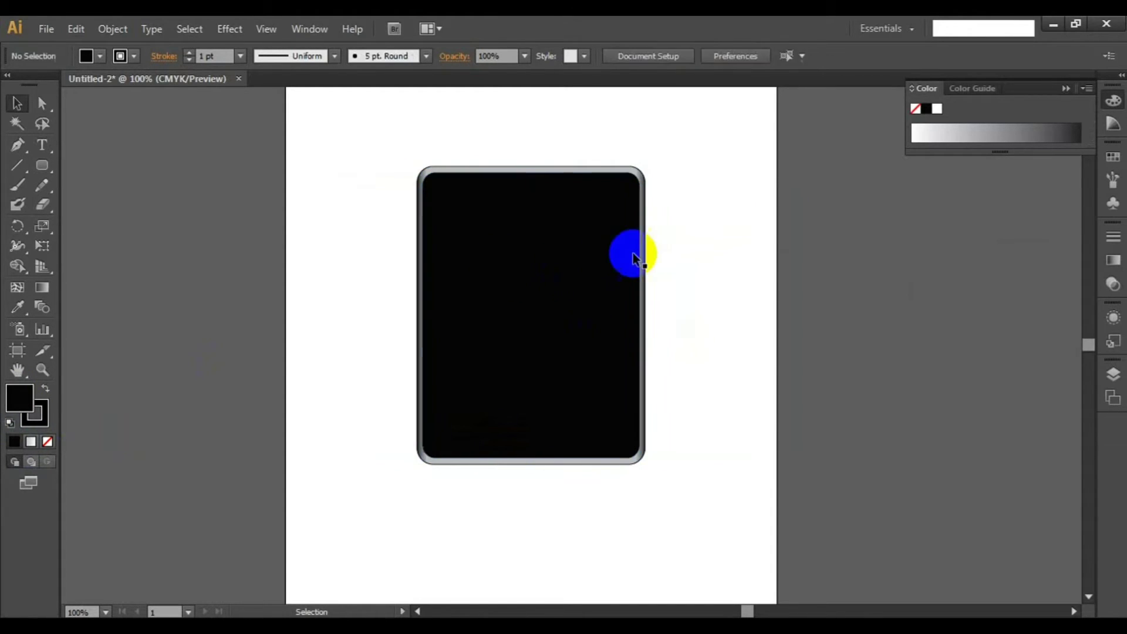
{"action": "left_click", "coordinate": [633, 254]}
{"action": "left_click", "coordinate": [704, 253]}
- Apply a Feather effect with a 4 pt radius to the inner black rectangle
{"action": "left_click", "coordinate": [534, 296]}
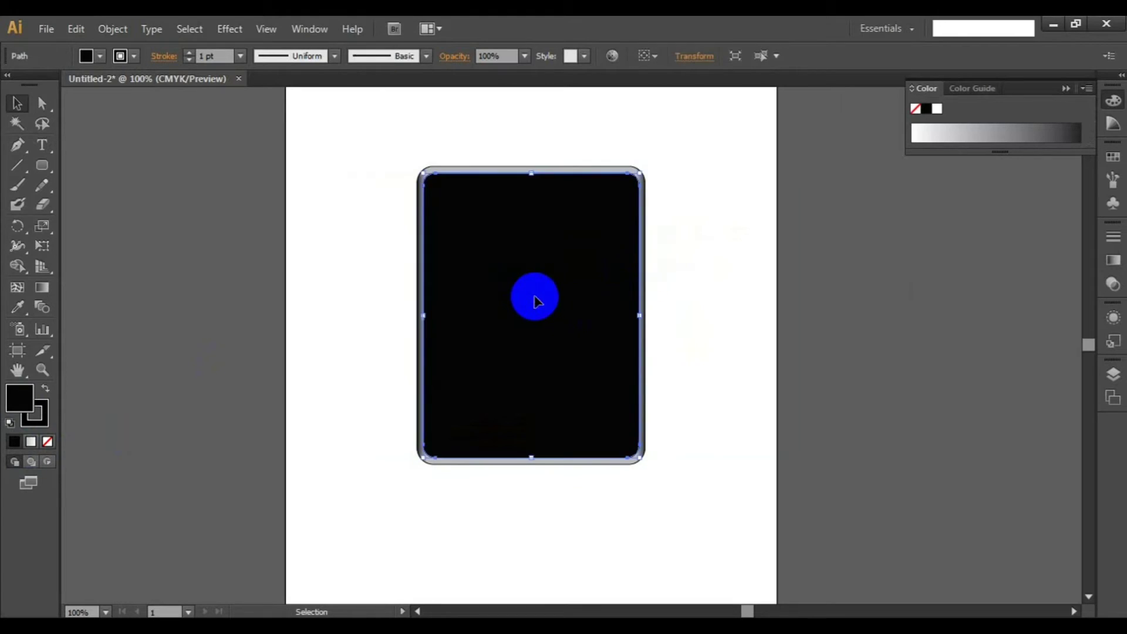
{"action": "left_click", "coordinate": [227, 28]}
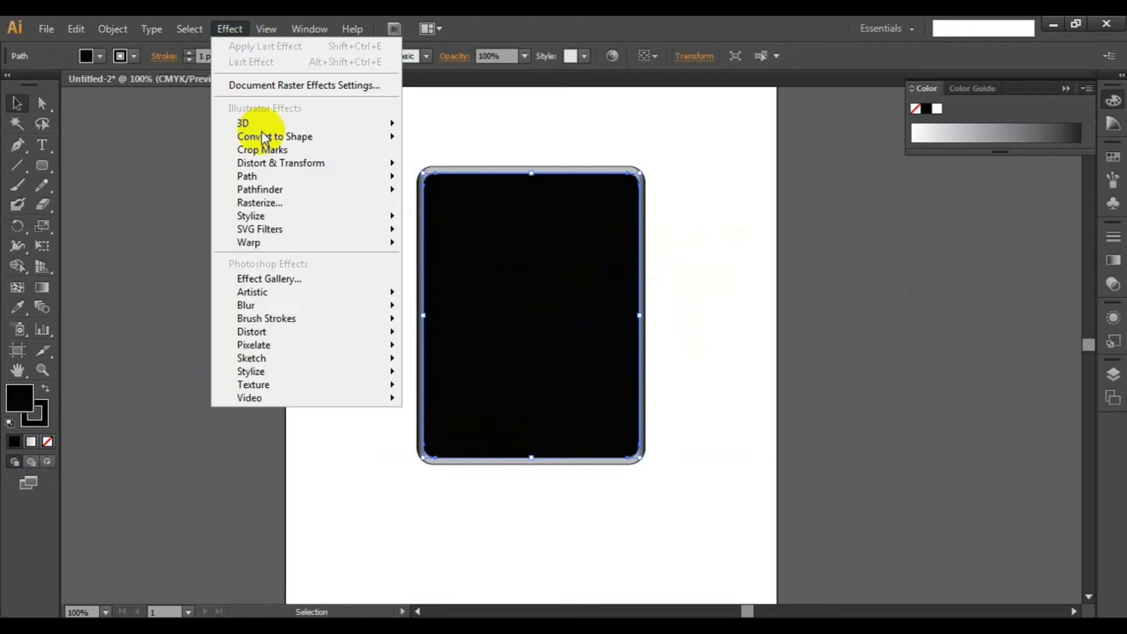
{"action": "mouse_move", "coordinate": [299, 218]}
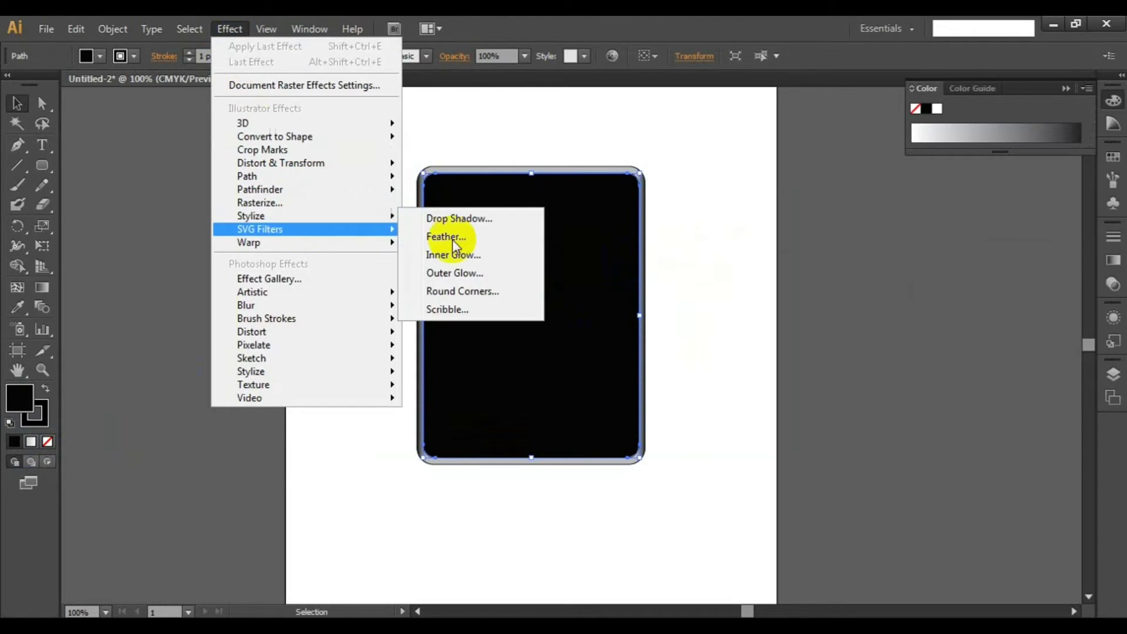
{"action": "left_click", "coordinate": [484, 241]}
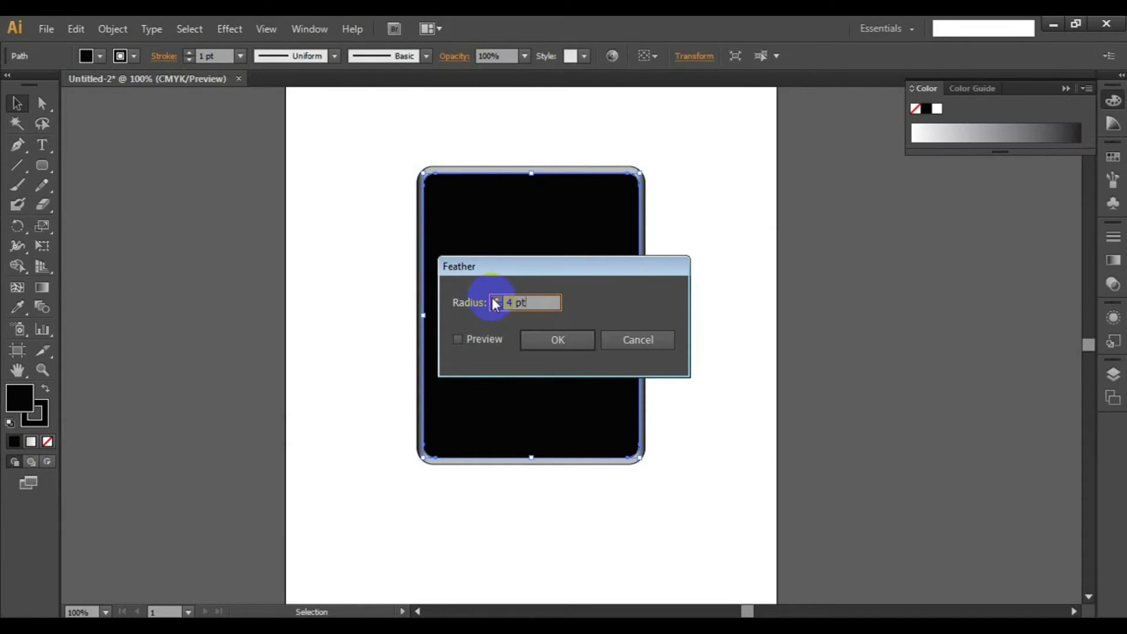
{"action": "key", "text": "Return"}
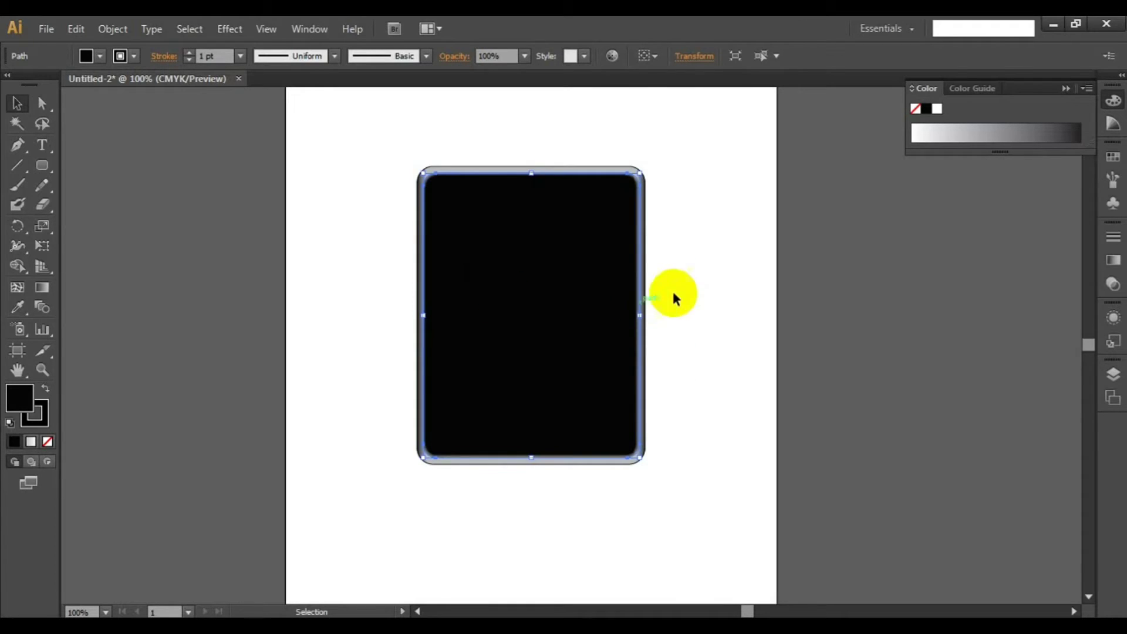
{"action": "left_click", "coordinate": [689, 271]}
- Draw a square-cornered rectangle over the upper part of the black area and centre it horizontally inside the frame
{"action": "left_click", "coordinate": [528, 300]}
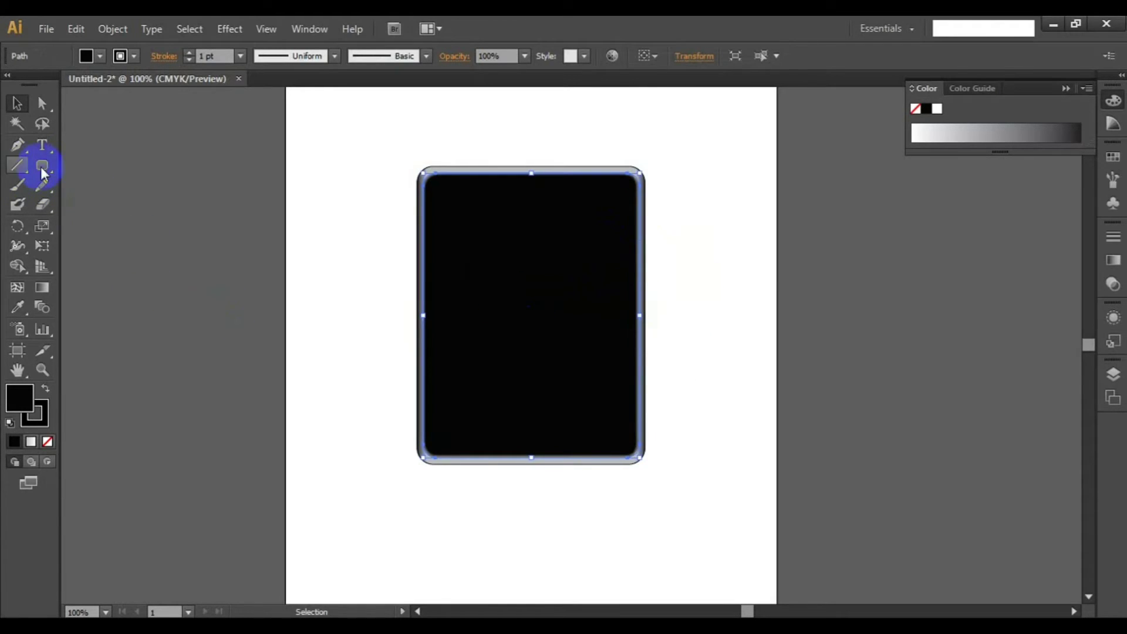
{"action": "left_click_drag", "start_coordinate": [46, 165], "coordinate": [91, 167]}
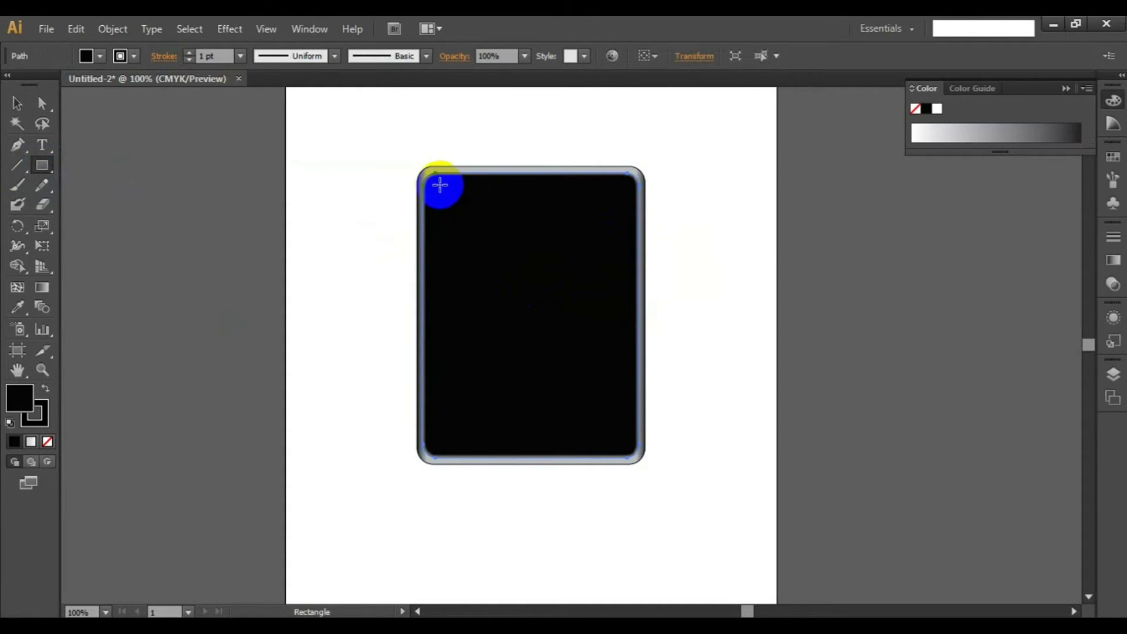
{"action": "left_click_drag", "start_coordinate": [440, 184], "coordinate": [630, 410]}
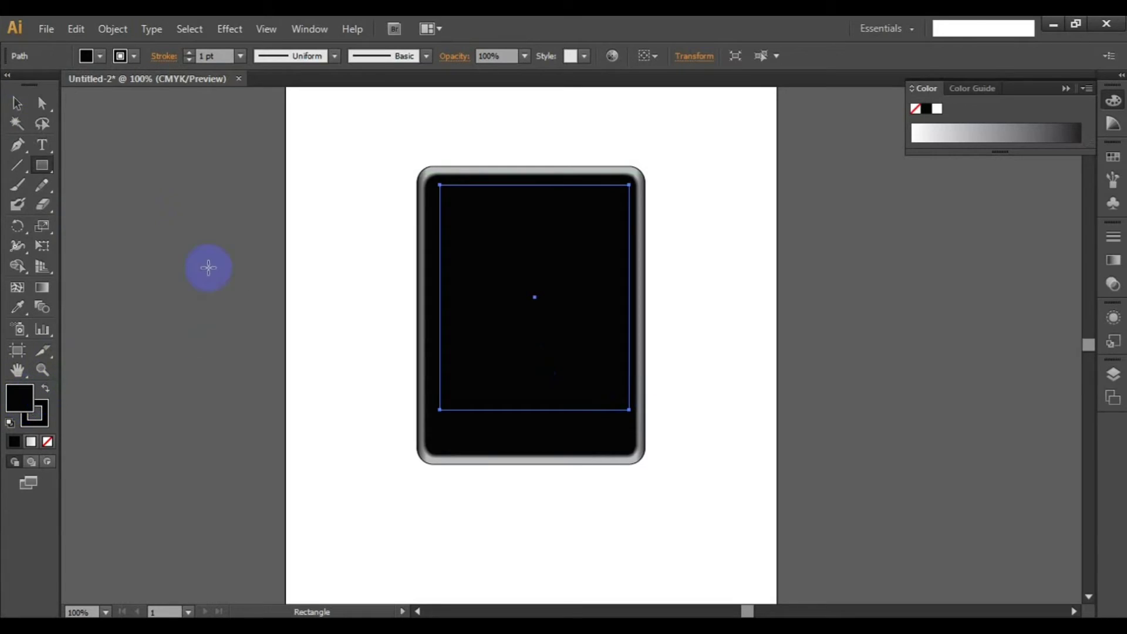
{"action": "left_click", "coordinate": [17, 104]}
{"action": "left_click", "coordinate": [512, 318]}
{"action": "left_click_drag", "start_coordinate": [539, 327], "coordinate": [533, 324]}
- Apply the linear gradient to the new screen rectangle and reduce it to two dark end stops by removing the intermediate ones
{"action": "left_click", "coordinate": [299, 57]}
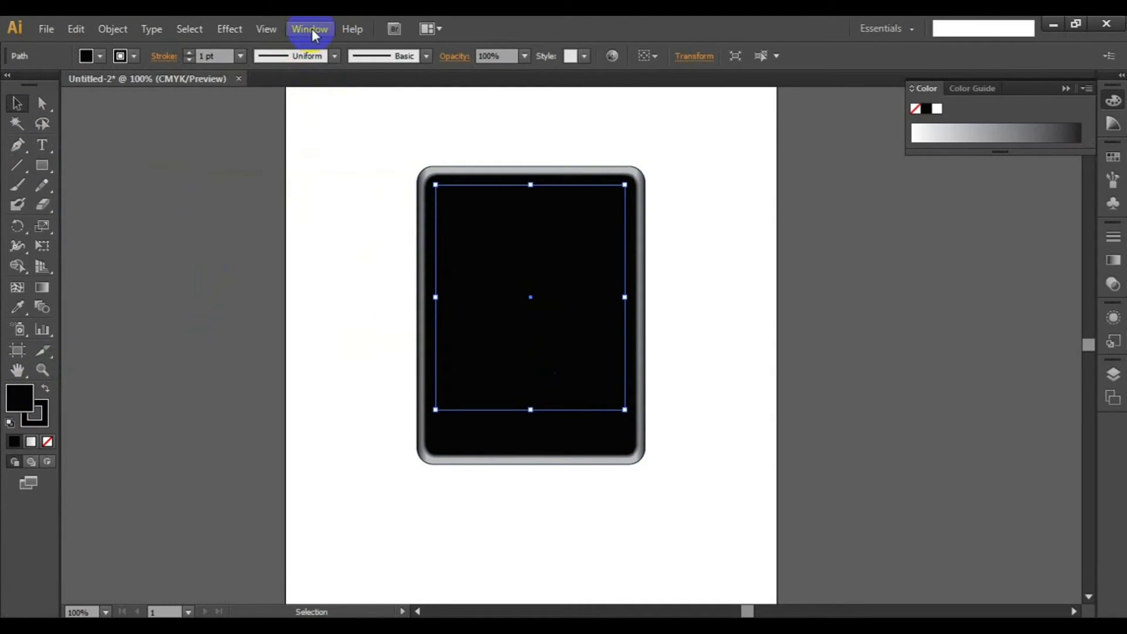
{"action": "left_click", "coordinate": [1010, 128]}
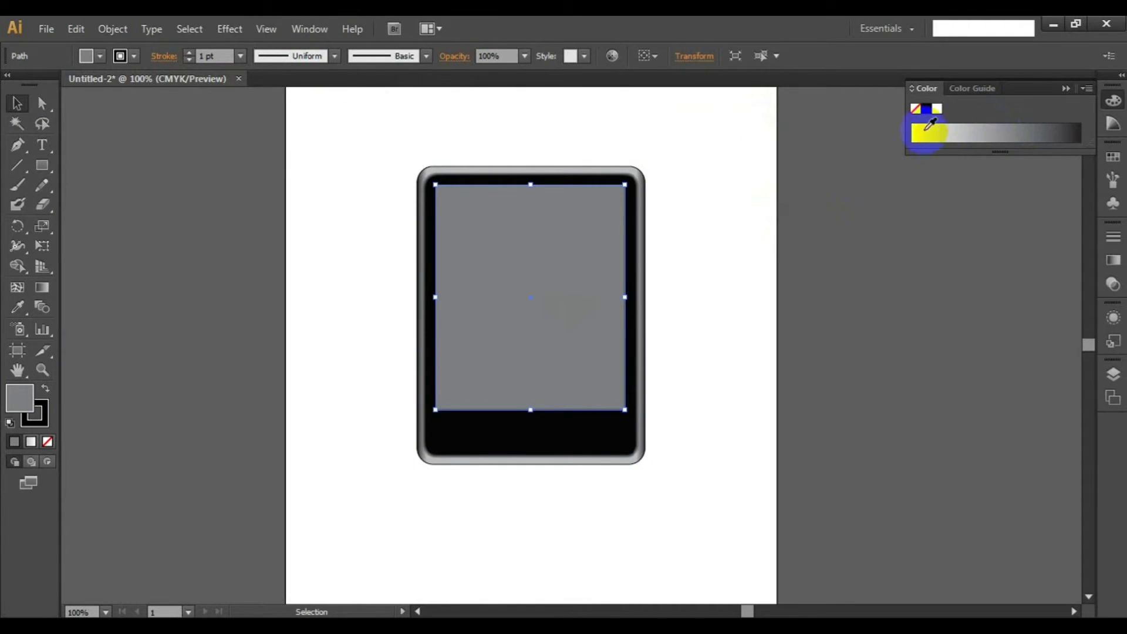
{"action": "left_click", "coordinate": [322, 30]}
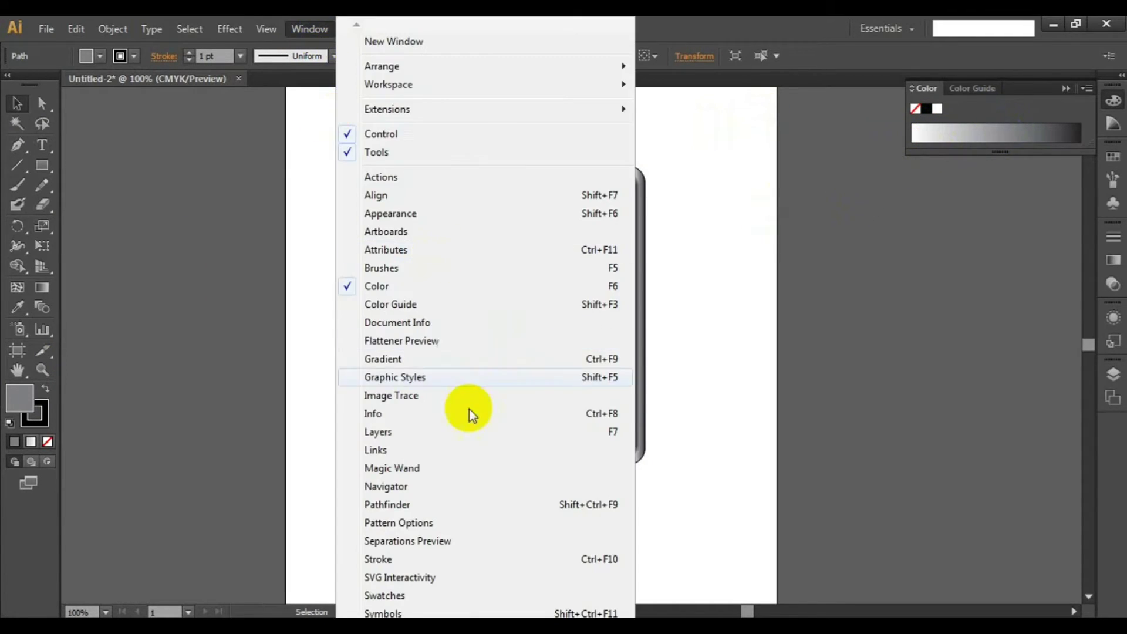
{"action": "left_click", "coordinate": [405, 360]}
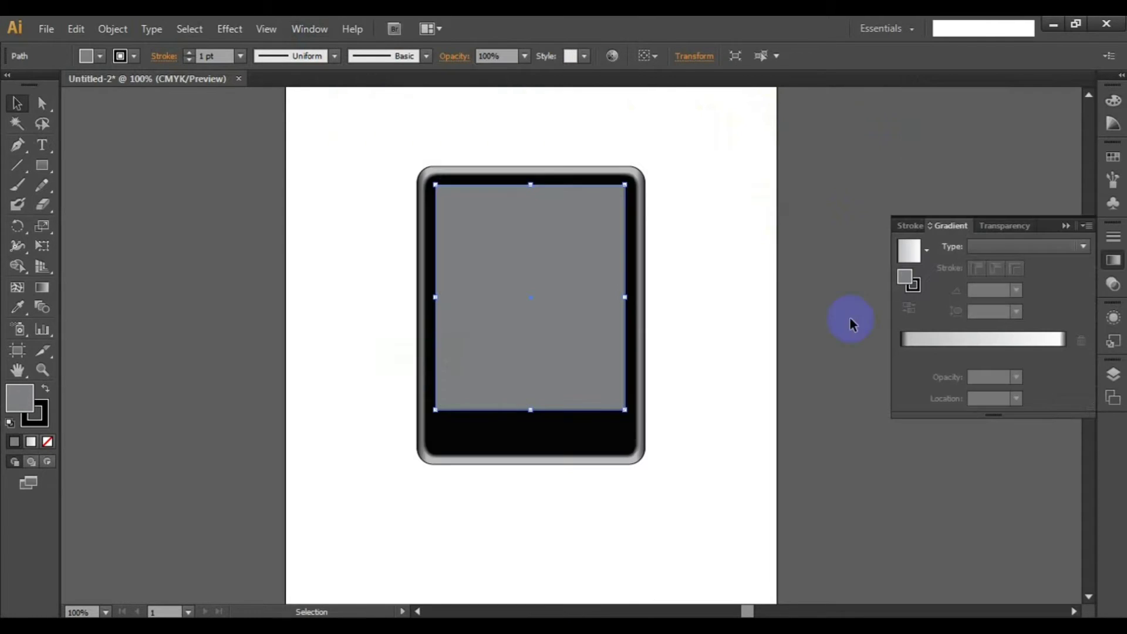
{"action": "left_click", "coordinate": [942, 340]}
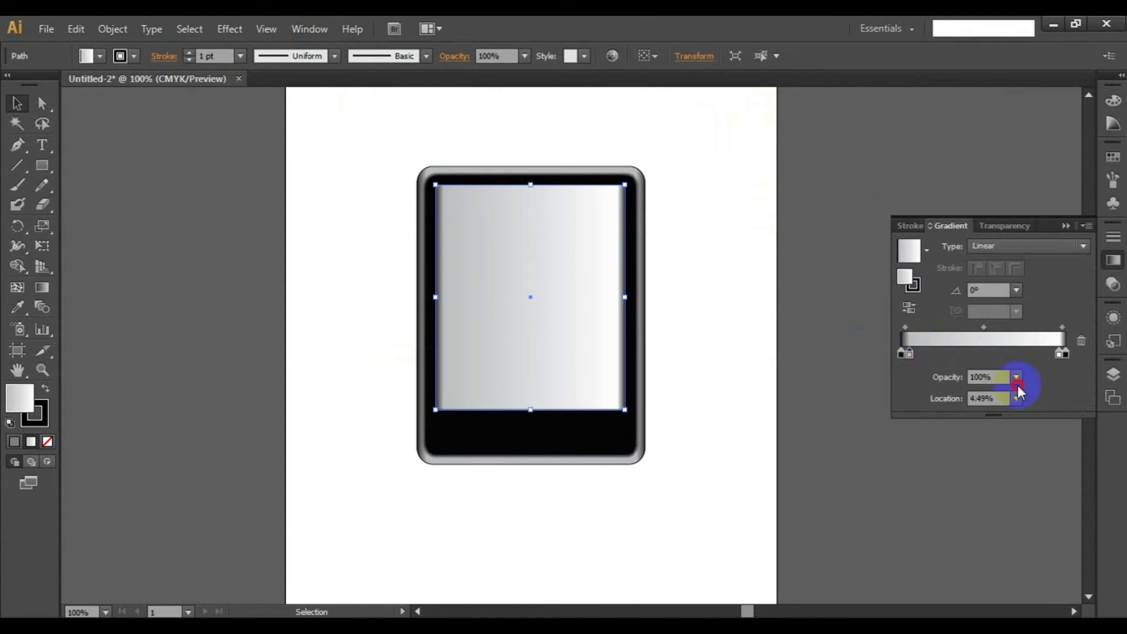
{"action": "left_click_drag", "start_coordinate": [1017, 386], "coordinate": [1094, 401]}
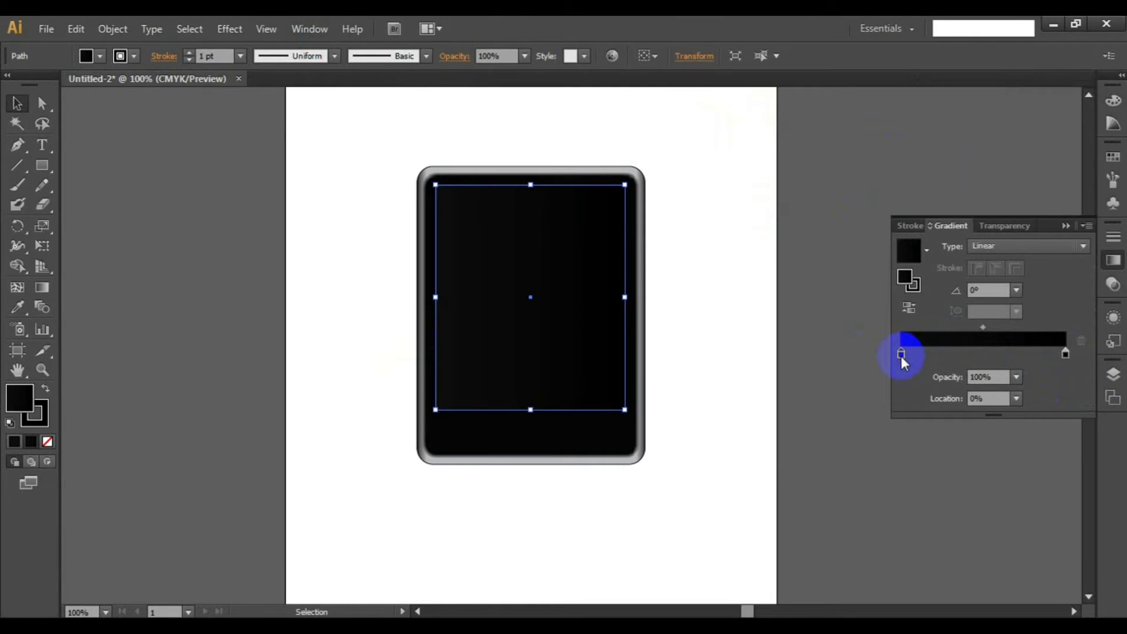
- Switch the screen gradient's starting stop to RGB and give it a magenta colour of about R 190, G 27, B 134
{"action": "double_click", "coordinate": [902, 354]}
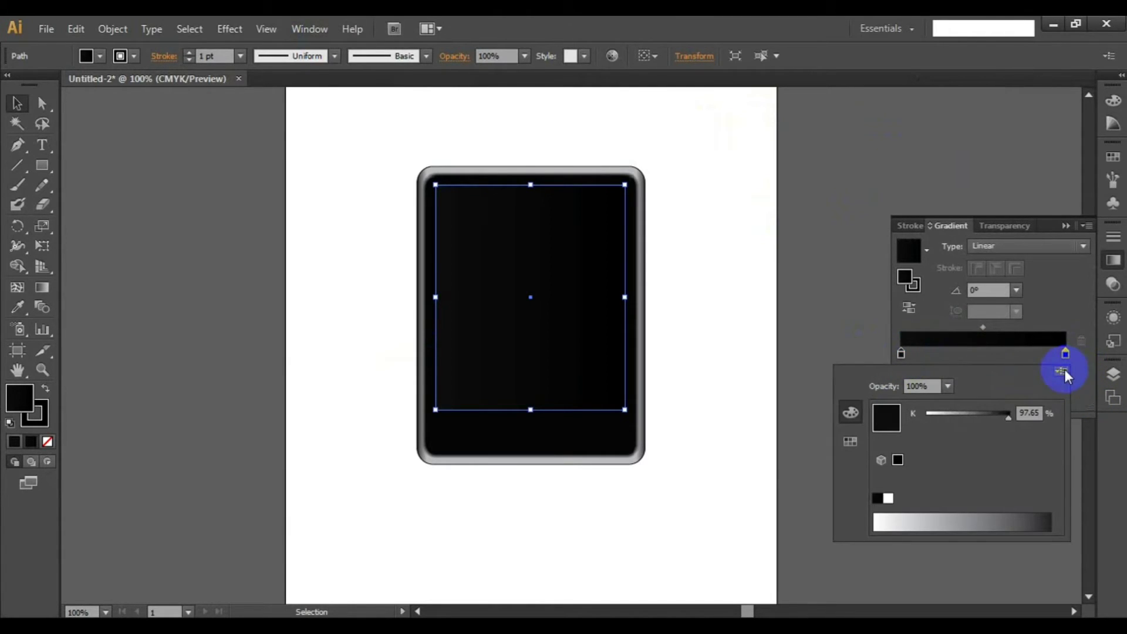
{"action": "left_click", "coordinate": [1062, 371]}
{"action": "left_click", "coordinate": [980, 392]}
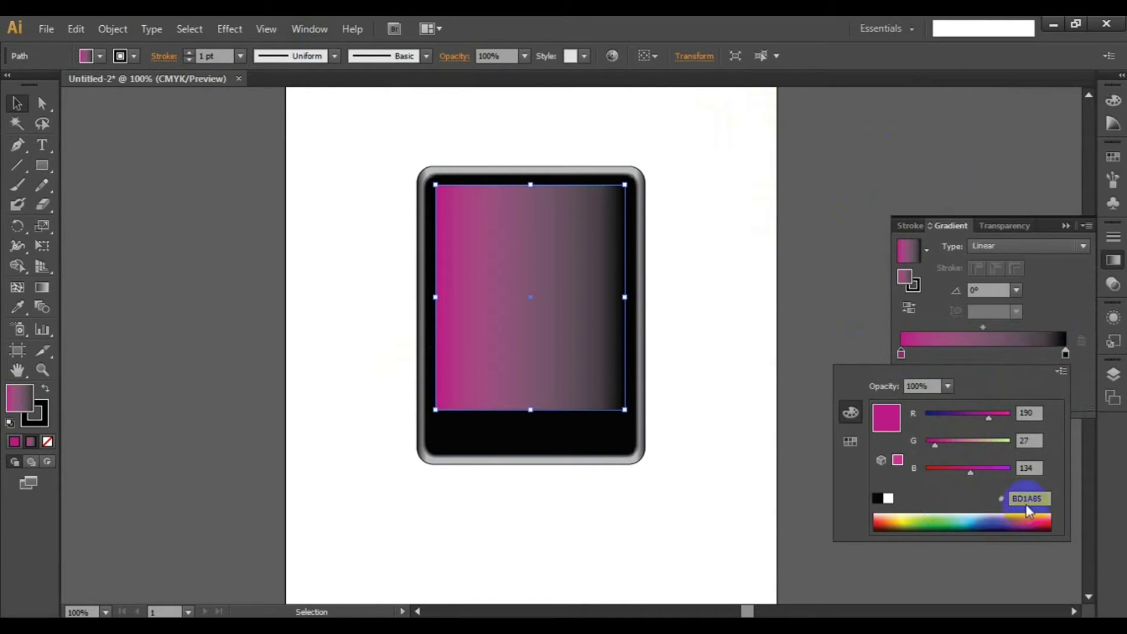
- Set the screen gradient's end stop to purple, C 71.76, M 90.2, Y 0, K 0
{"action": "double_click", "coordinate": [1065, 354]}
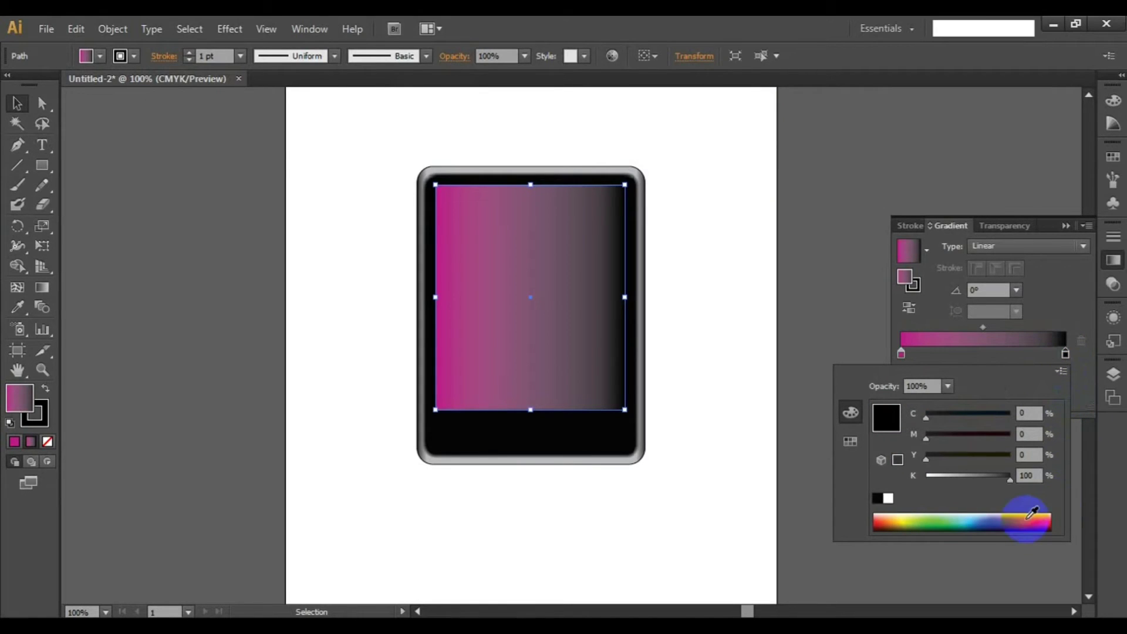
{"action": "left_click", "coordinate": [1011, 520]}
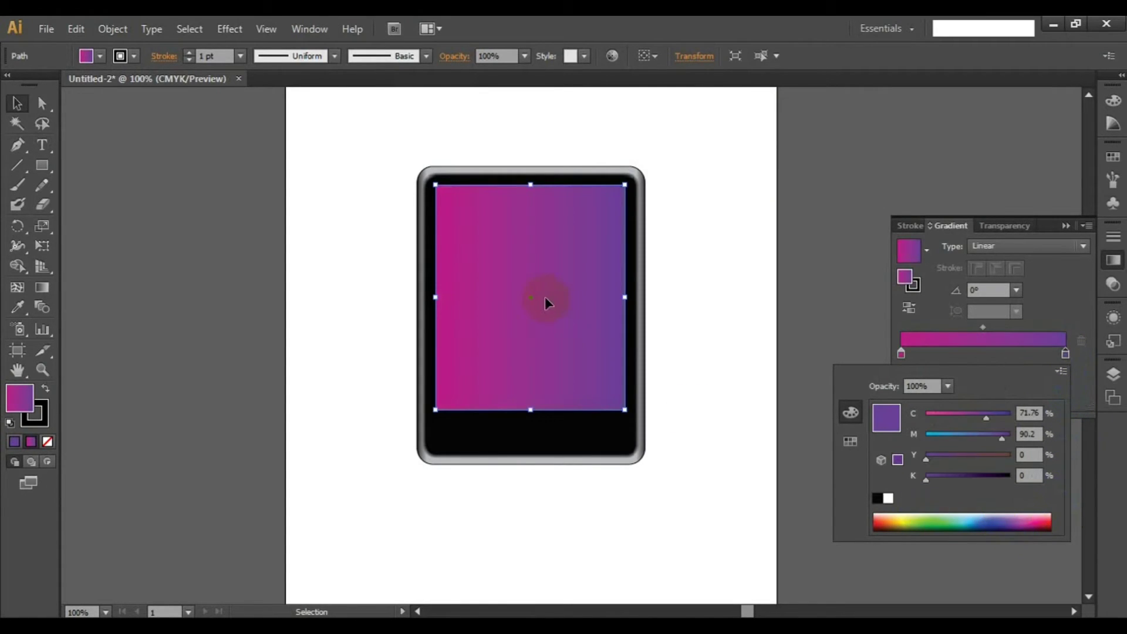
{"action": "left_click", "coordinate": [41, 288]}
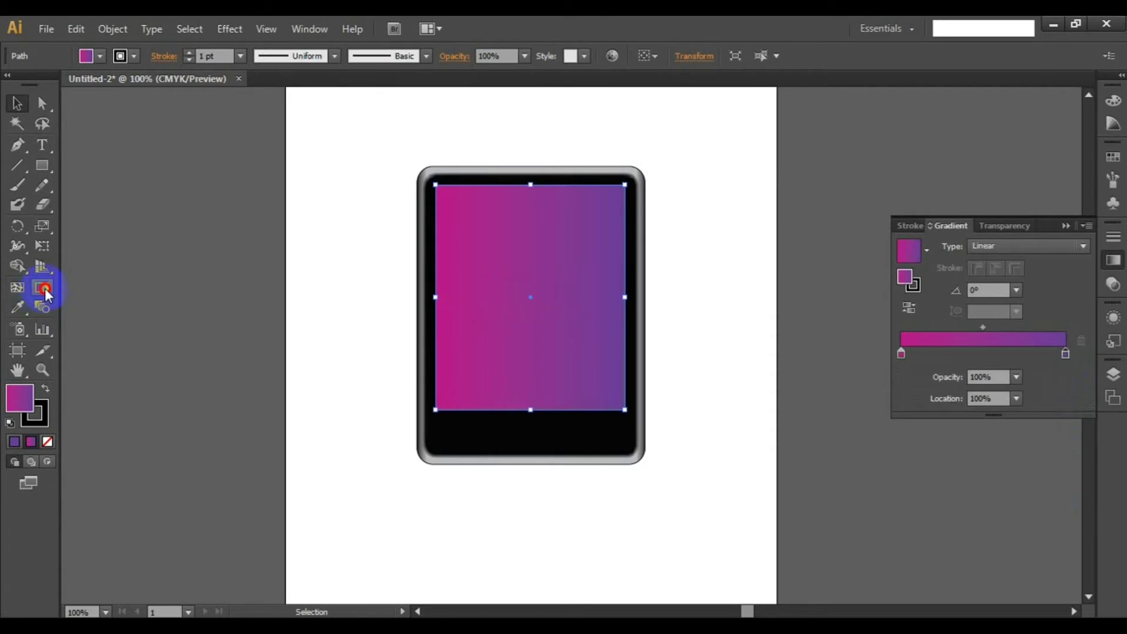
- Shorten and shift the screen's gradient with the Gradient tool so it starts just outside the left edge and ends before the right edge
{"action": "left_click", "coordinate": [42, 288]}
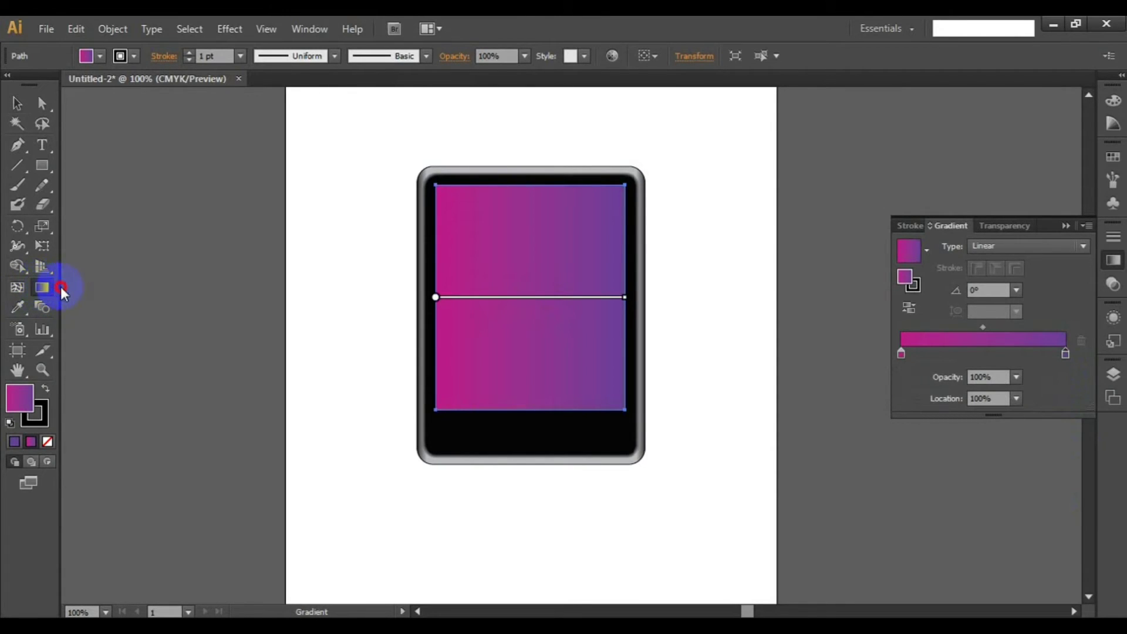
{"action": "left_click", "coordinate": [435, 300]}
{"action": "left_click_drag", "start_coordinate": [435, 296], "coordinate": [435, 270]}
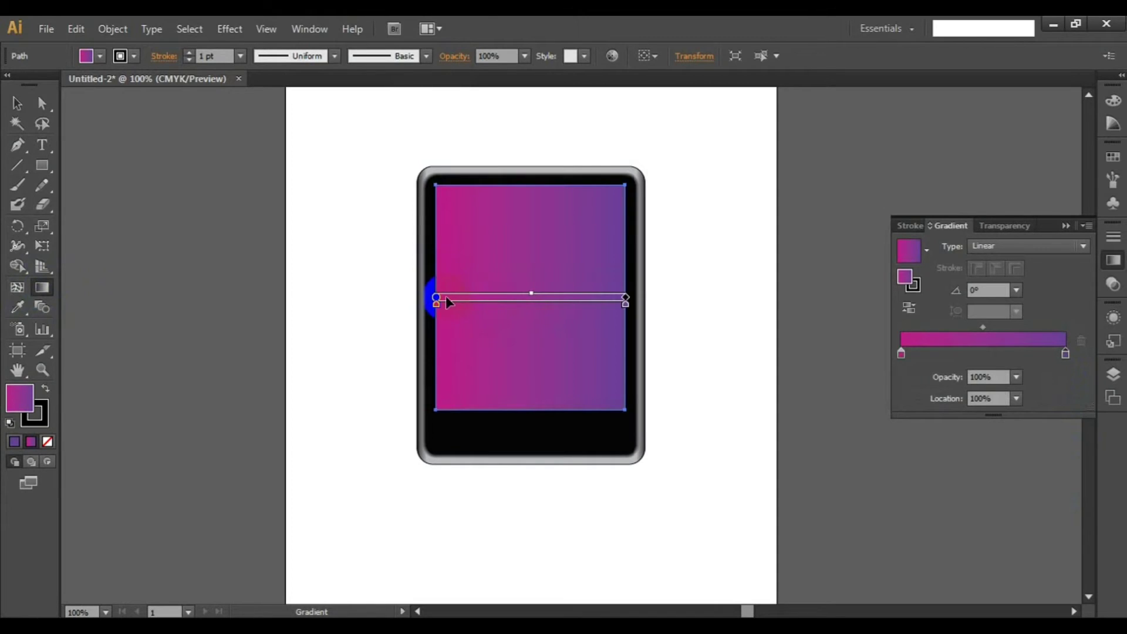
{"action": "mouse_move", "coordinate": [511, 297]}
{"action": "left_mouse_down"}
{"action": "mouse_move", "coordinate": [553, 270]}
{"action": "mouse_move", "coordinate": [552, 297]}
{"action": "left_mouse_up"}
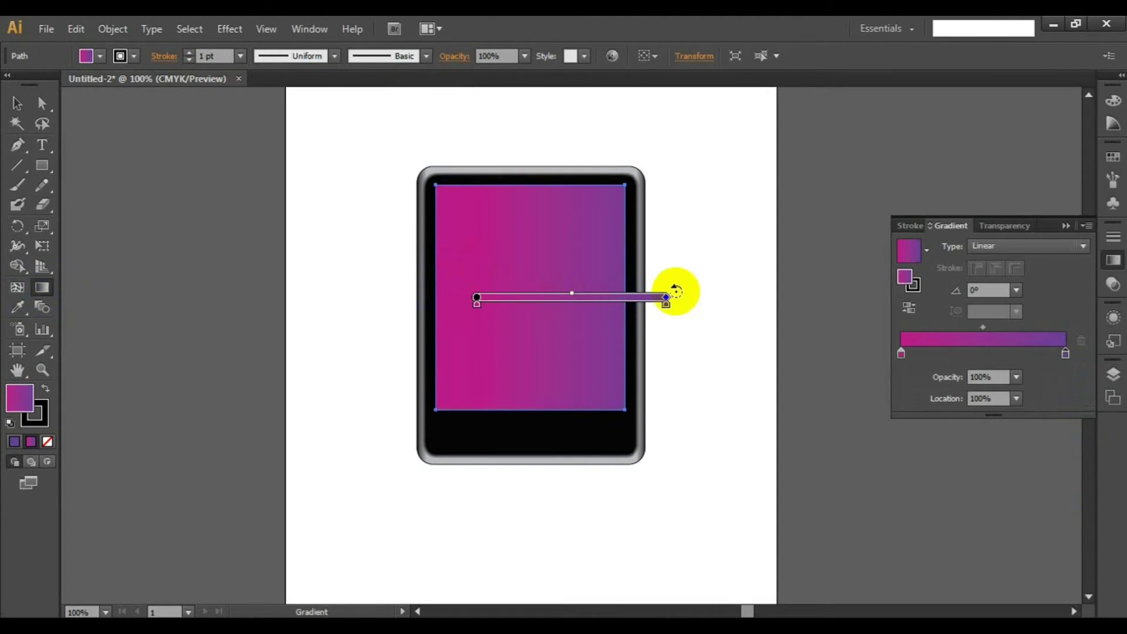
{"action": "left_click_drag", "start_coordinate": [668, 298], "coordinate": [639, 257]}
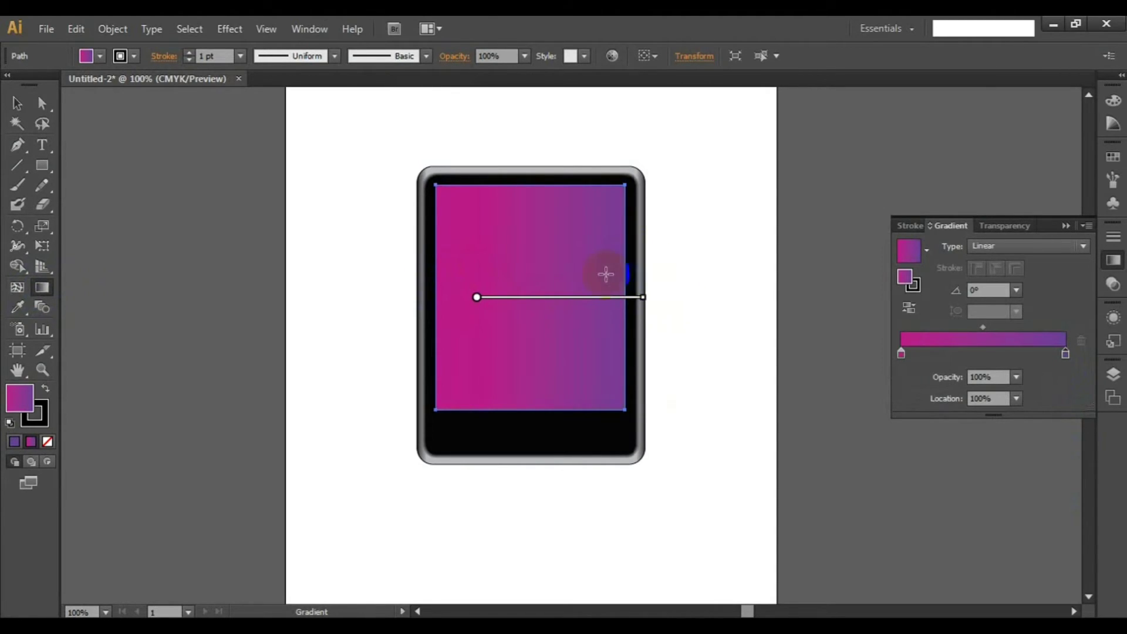
{"action": "mouse_move", "coordinate": [542, 298]}
{"action": "left_mouse_down"}
{"action": "mouse_move", "coordinate": [550, 268]}
{"action": "mouse_move", "coordinate": [503, 292]}
{"action": "left_mouse_up"}
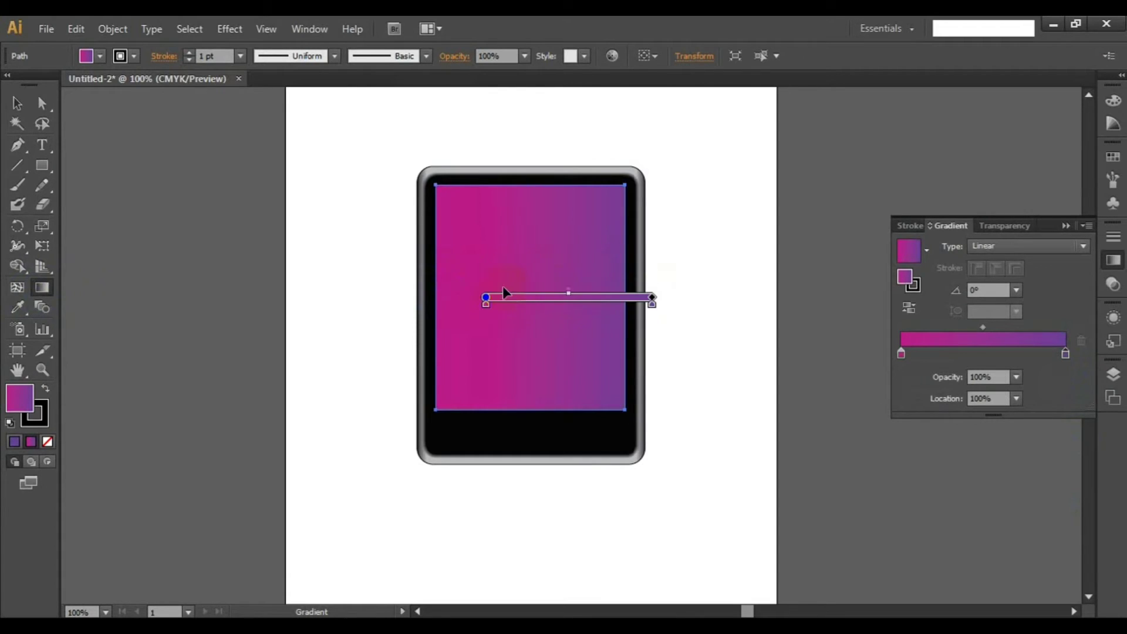
{"action": "left_click_drag", "start_coordinate": [514, 343], "coordinate": [488, 305]}
{"action": "mouse_move", "coordinate": [605, 298]}
{"action": "left_mouse_down"}
{"action": "mouse_move", "coordinate": [536, 300]}
{"action": "mouse_move", "coordinate": [564, 297]}
{"action": "mouse_move", "coordinate": [544, 298]}
{"action": "left_mouse_up"}
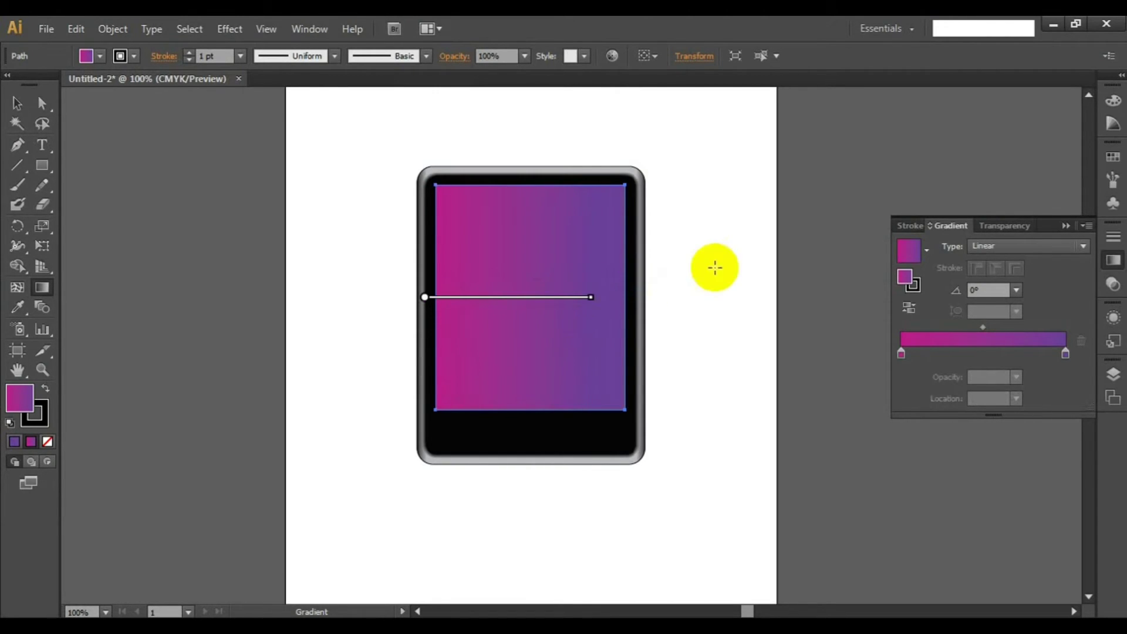
{"action": "left_click", "coordinate": [16, 108]}
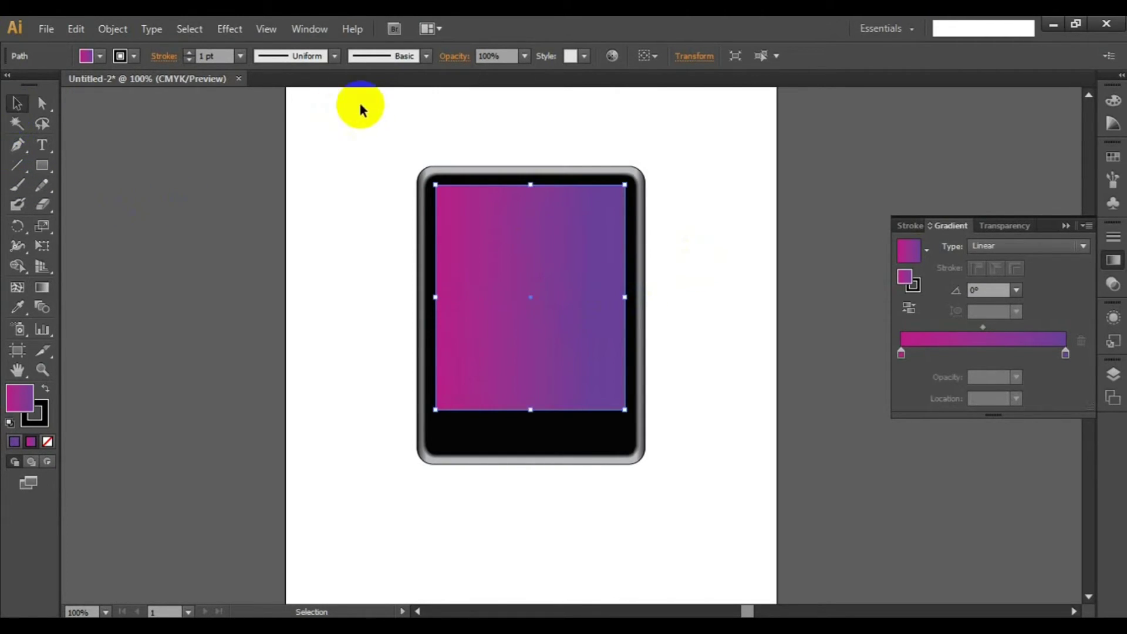
{"action": "left_click", "coordinate": [360, 109]}
{"action": "left_click", "coordinate": [532, 294]}
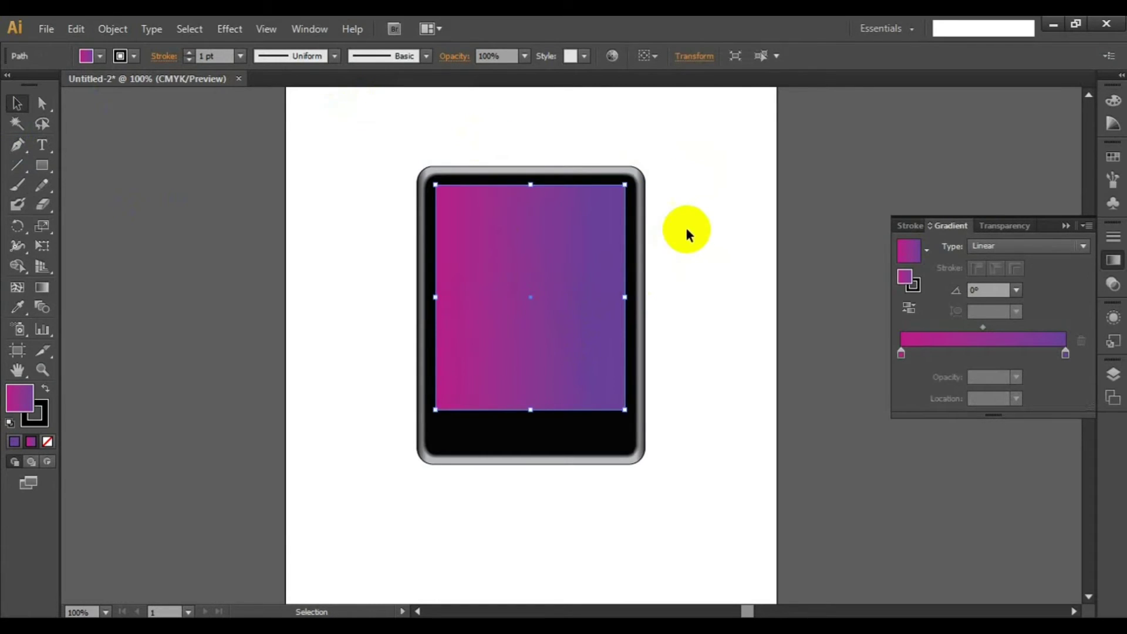
- Select all parts of the device and narrow them slightly together from the right side
{"action": "left_click", "coordinate": [674, 156]}
{"action": "left_click_drag", "start_coordinate": [674, 156], "coordinate": [493, 491]}
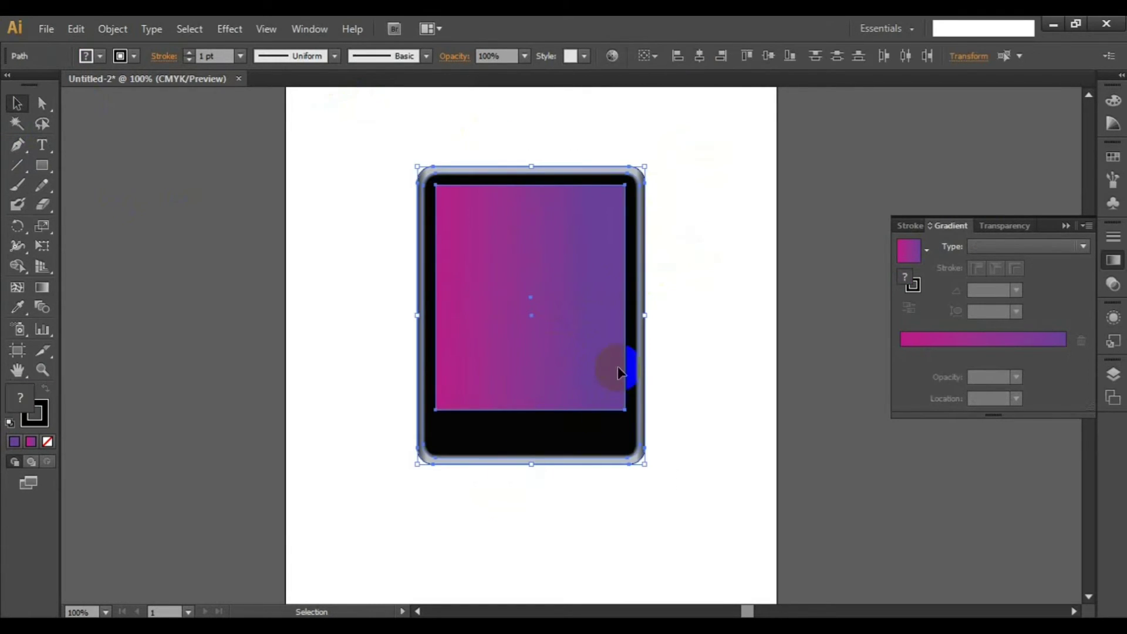
{"action": "left_click_drag", "start_coordinate": [644, 315], "coordinate": [626, 316]}
- Apply a Feather effect with a 4 pt radius to the gradient screen rectangle
{"action": "left_click", "coordinate": [597, 290]}
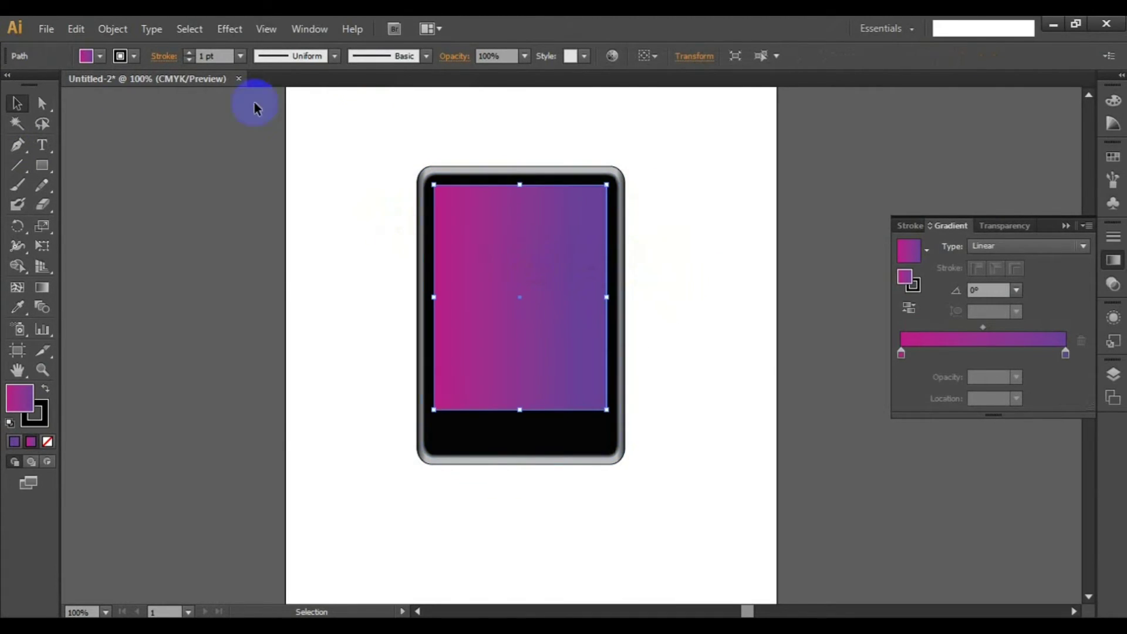
{"action": "left_click", "coordinate": [228, 29]}
{"action": "mouse_move", "coordinate": [310, 170]}
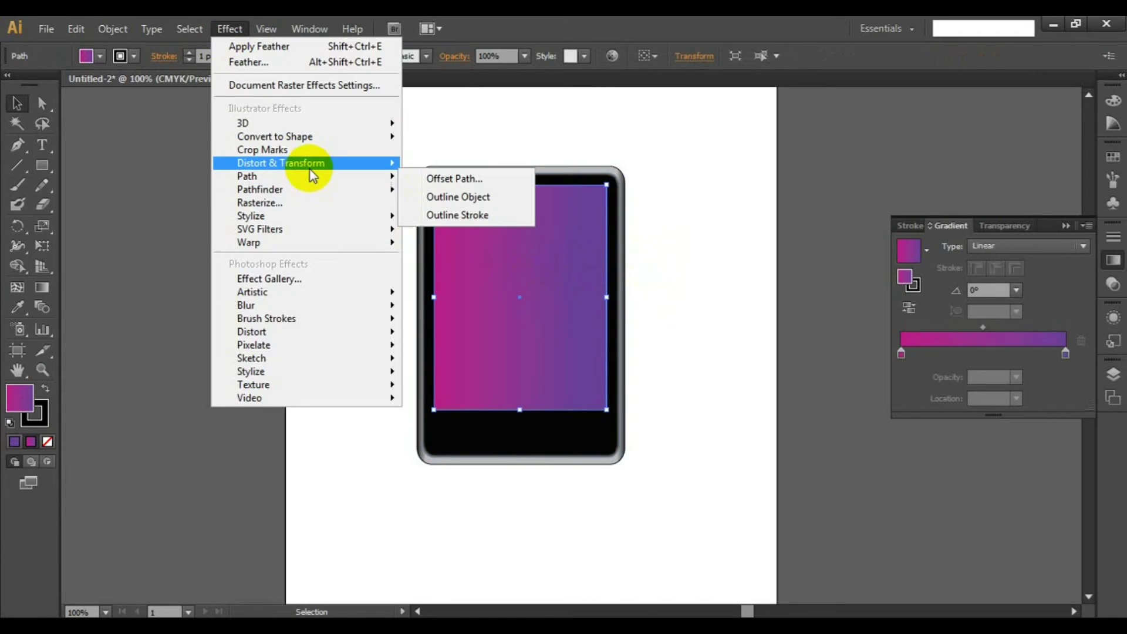
{"action": "mouse_move", "coordinate": [336, 217]}
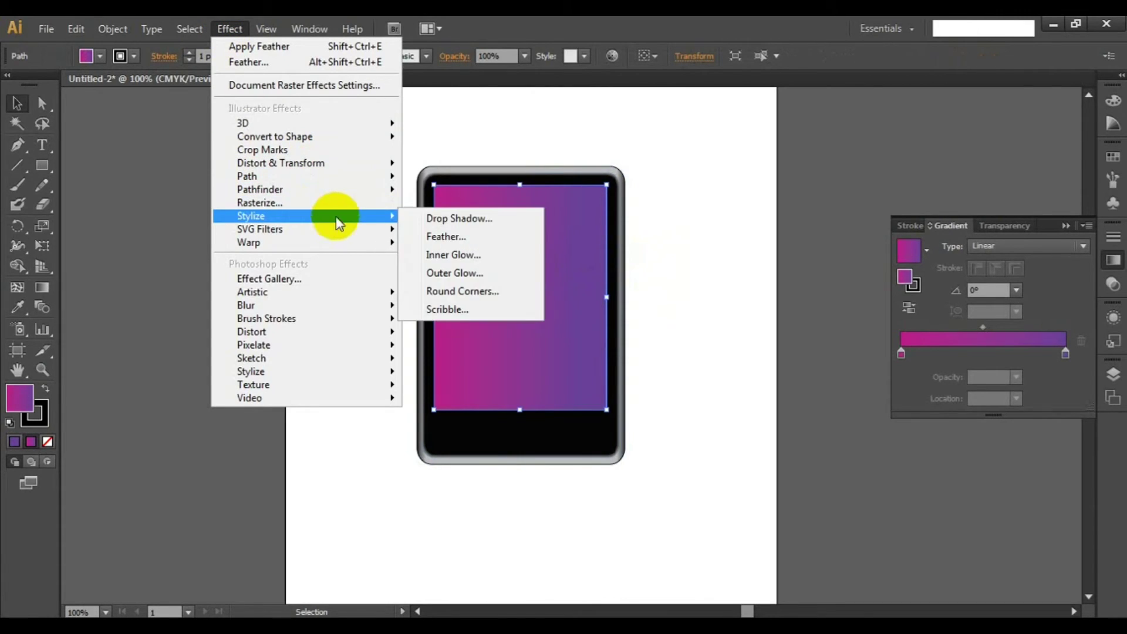
{"action": "left_click", "coordinate": [457, 238]}
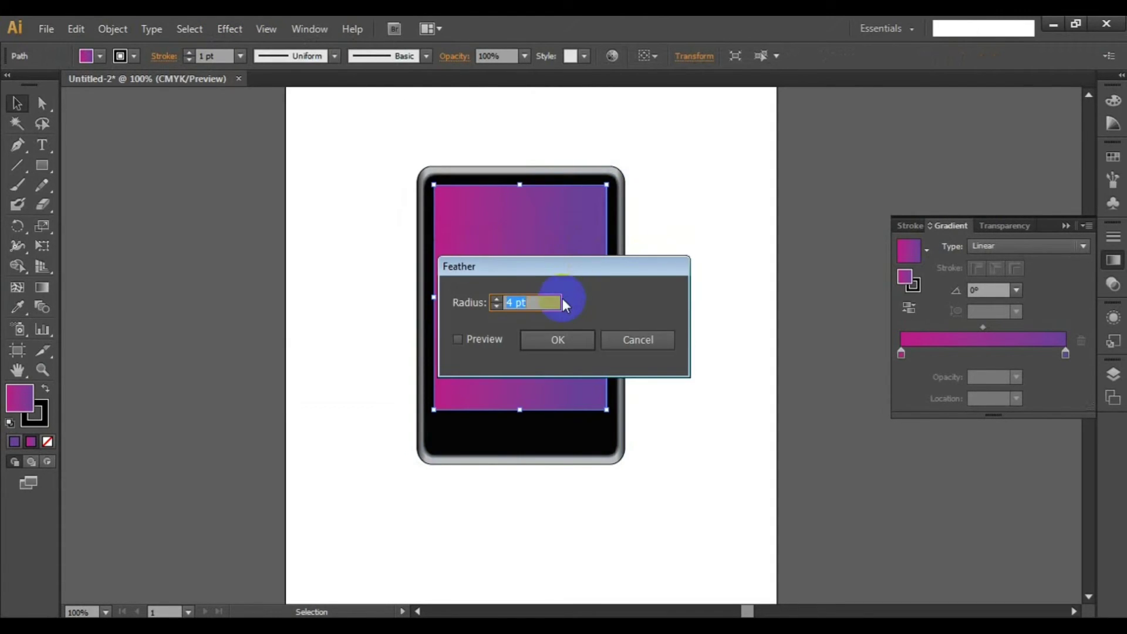
{"action": "key", "text": "Return"}
- Nudge the screen rectangle slightly down inside the black face
{"action": "key", "text": "Down"}
{"action": "key", "text": "Down"}
{"action": "key", "text": "Down"}
{"action": "key", "text": "Down"}
{"action": "key", "text": "Down"}
{"action": "key", "text": "Down"}
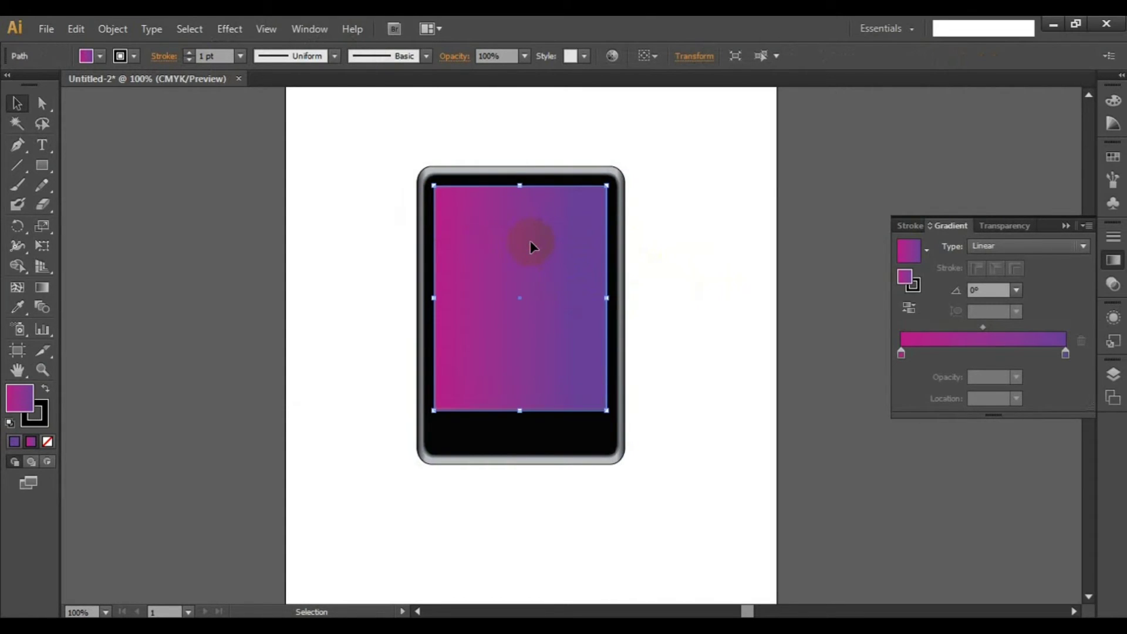
{"action": "key", "text": "Down"}
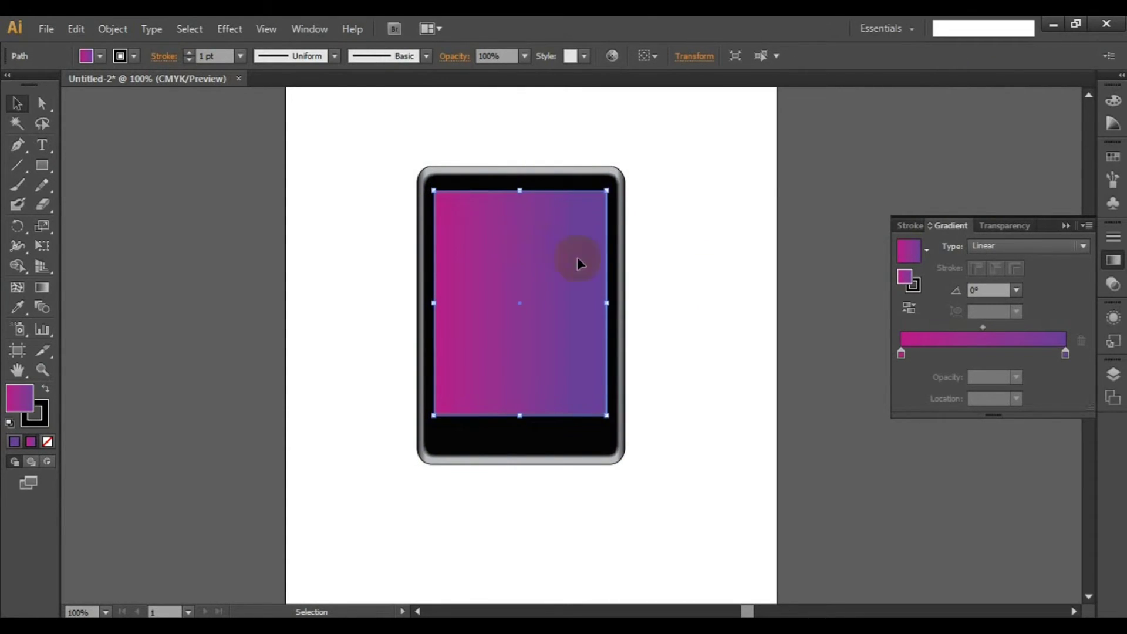
{"action": "left_click", "coordinate": [674, 274]}
{"action": "left_click", "coordinate": [539, 264]}
{"action": "key", "text": "ctrl"}
{"action": "key", "text": "ctrl"}
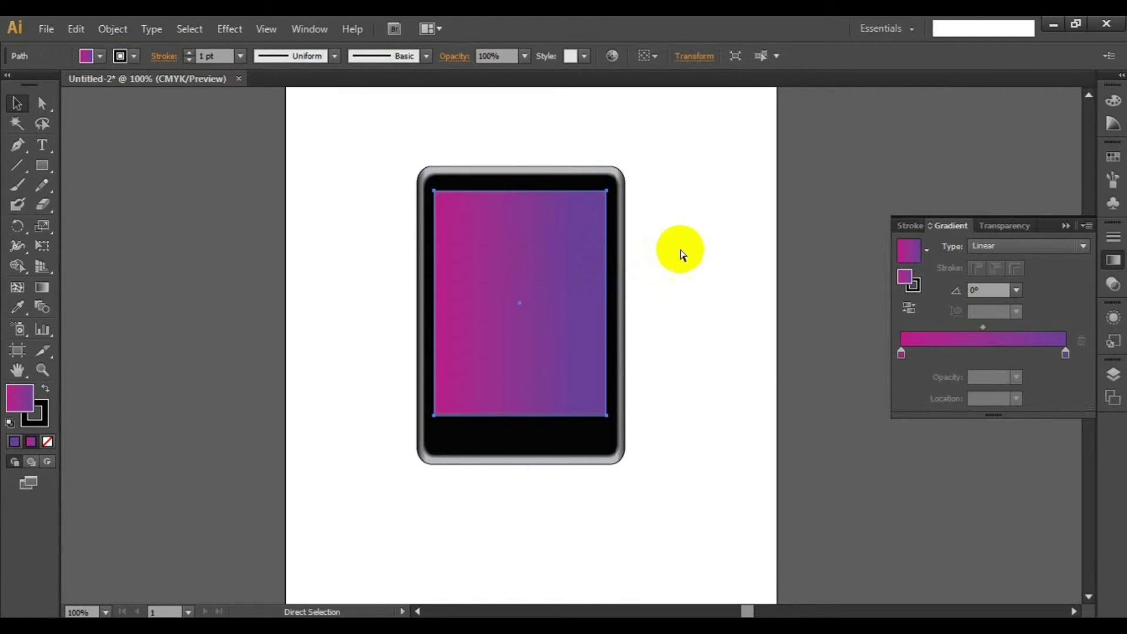
{"action": "left_click", "coordinate": [702, 247]}
{"action": "left_click", "coordinate": [578, 272]}
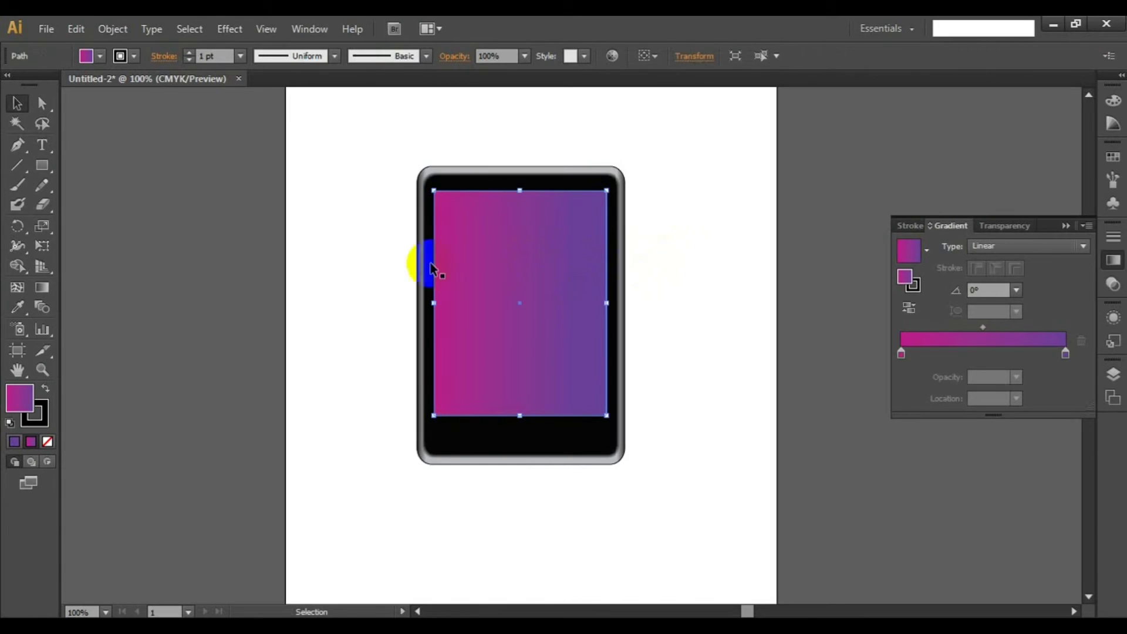
- Draw a closed, unfilled Pen shape over the device's upper part, with a curved lower edge rising to the right across the screen
{"action": "left_click", "coordinate": [17, 147]}
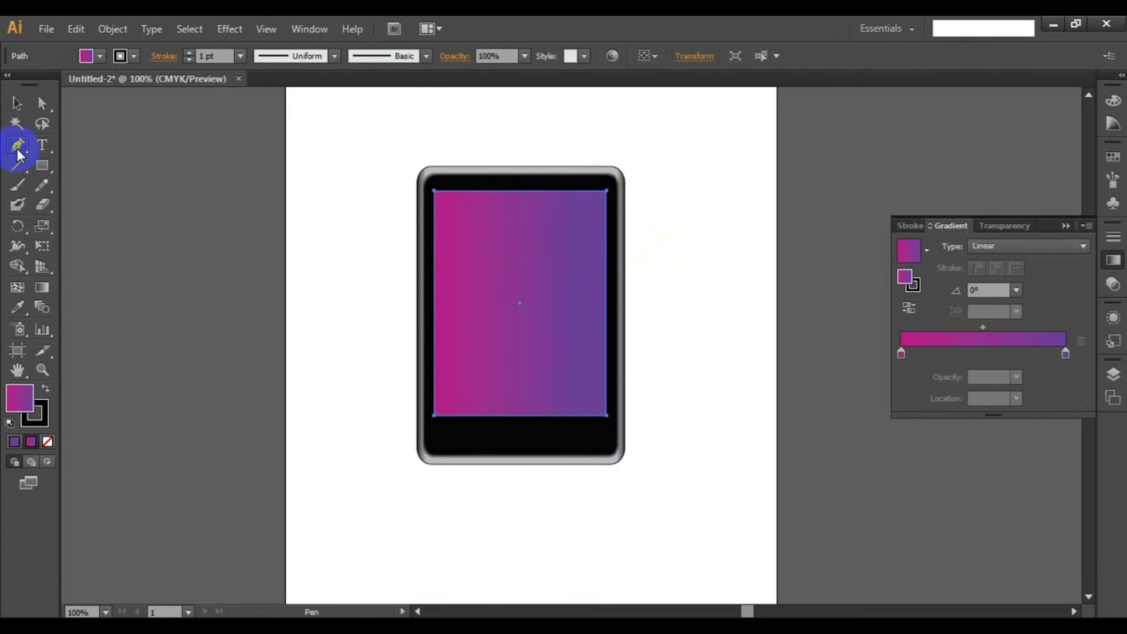
{"action": "left_click", "coordinate": [412, 346]}
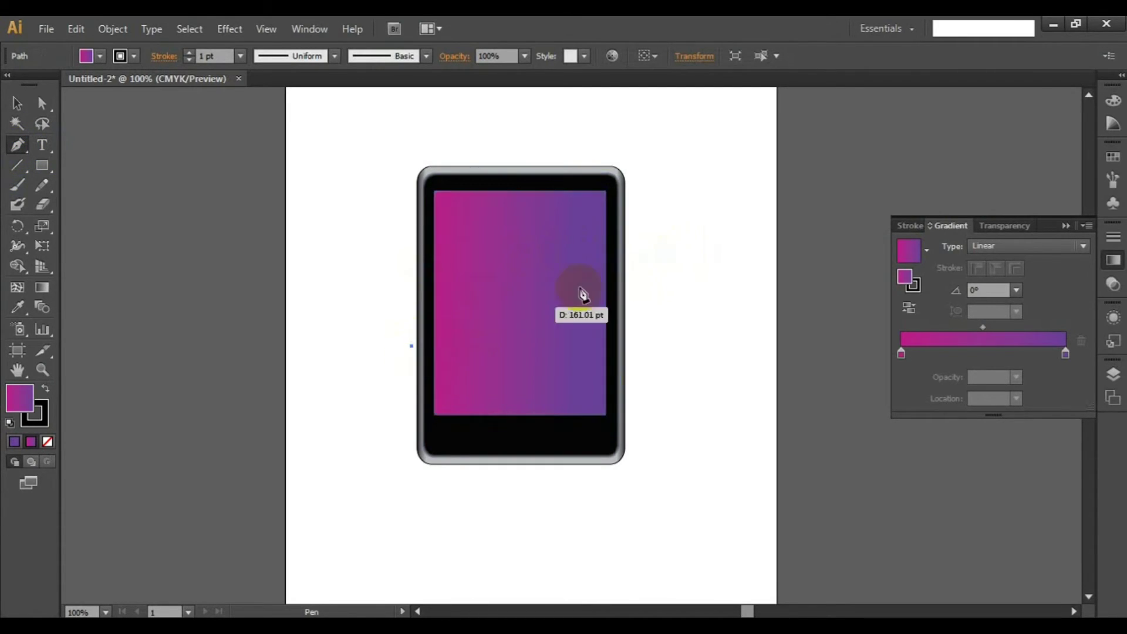
{"action": "left_click_drag", "start_coordinate": [645, 265], "coordinate": [666, 220]}
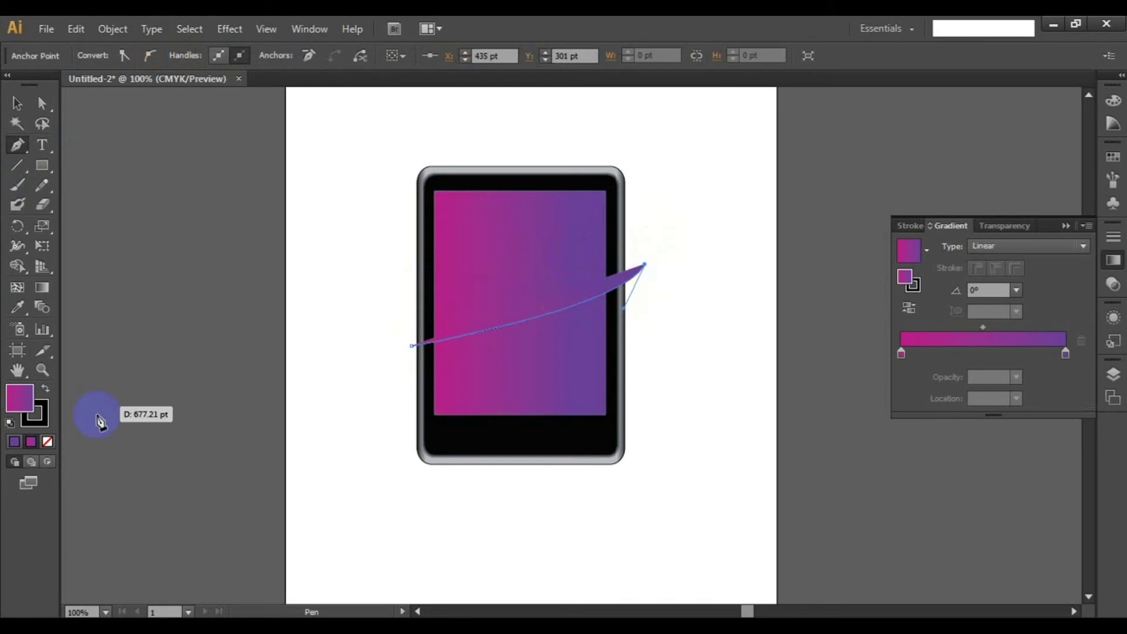
{"action": "left_click", "coordinate": [47, 444]}
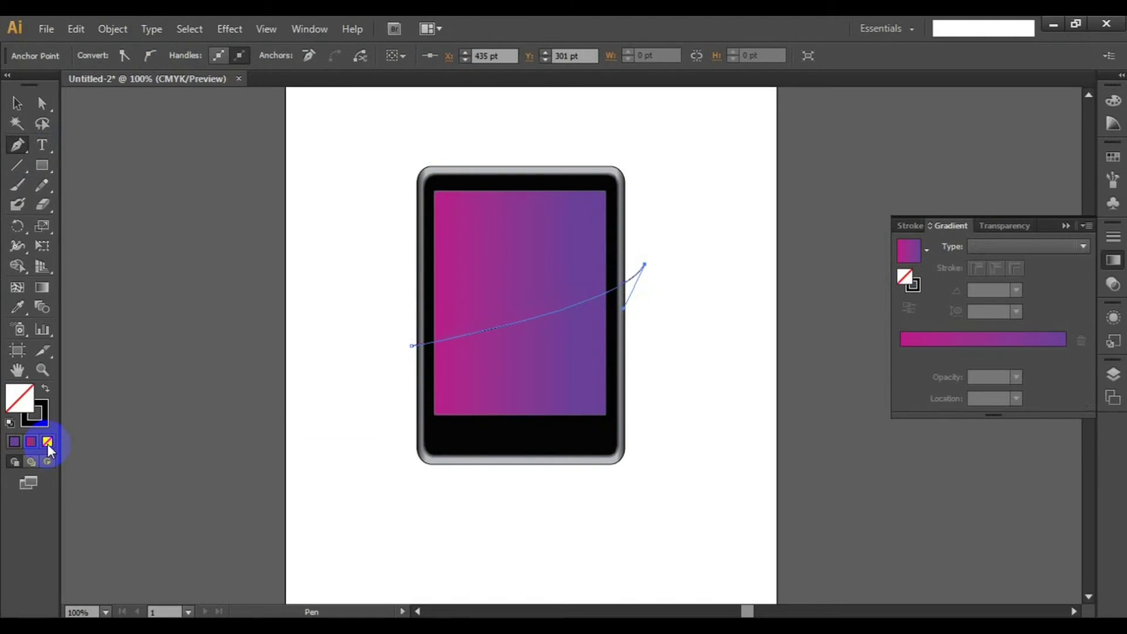
{"action": "left_click", "coordinate": [633, 156]}
{"action": "left_click_drag", "start_coordinate": [543, 140], "coordinate": [506, 147]}
{"action": "left_click", "coordinate": [395, 158]}
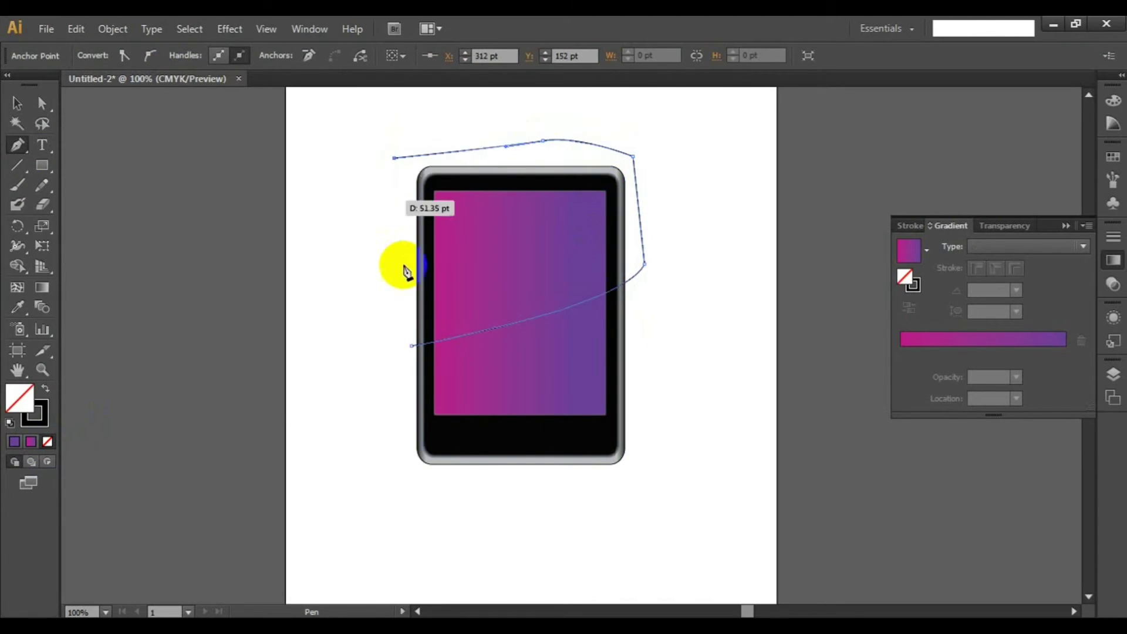
{"action": "left_click", "coordinate": [411, 346]}
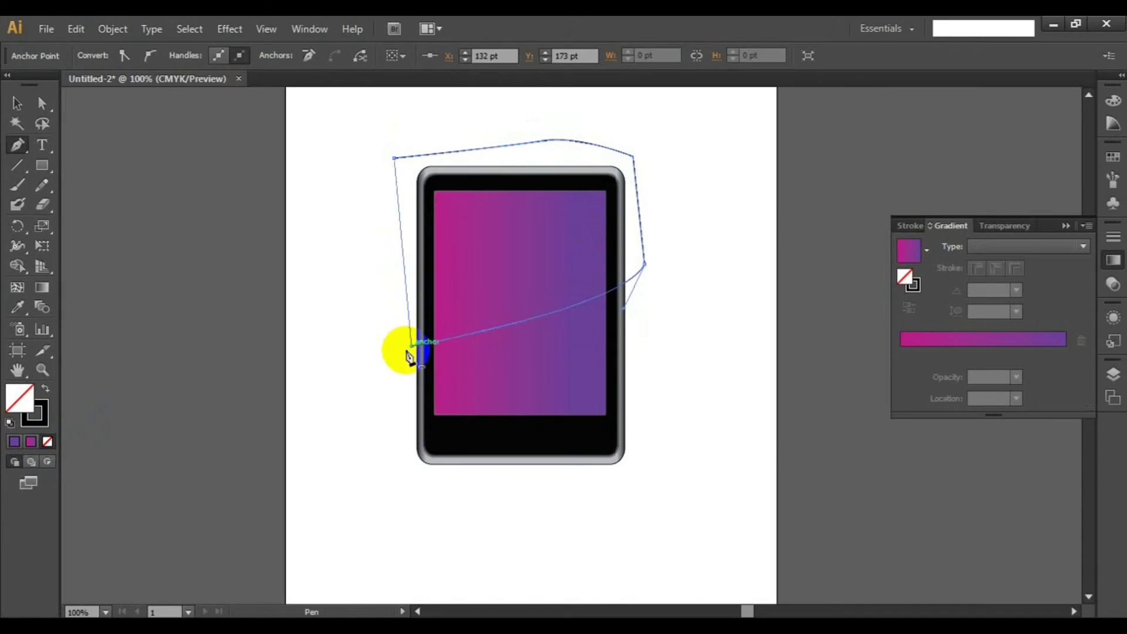
- Fill the Pen shape with the linear gradient and set its starting stop to red, C 10.59, M 100, Y 77.65, K 1.96
{"action": "left_click", "coordinate": [30, 444]}
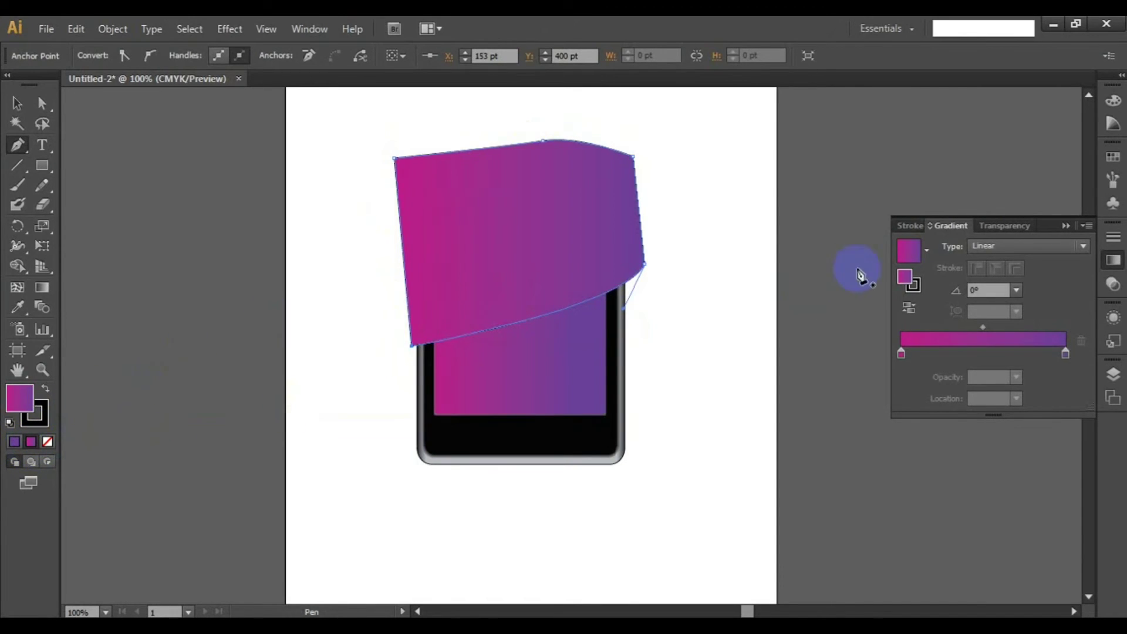
{"action": "left_click", "coordinate": [902, 353]}
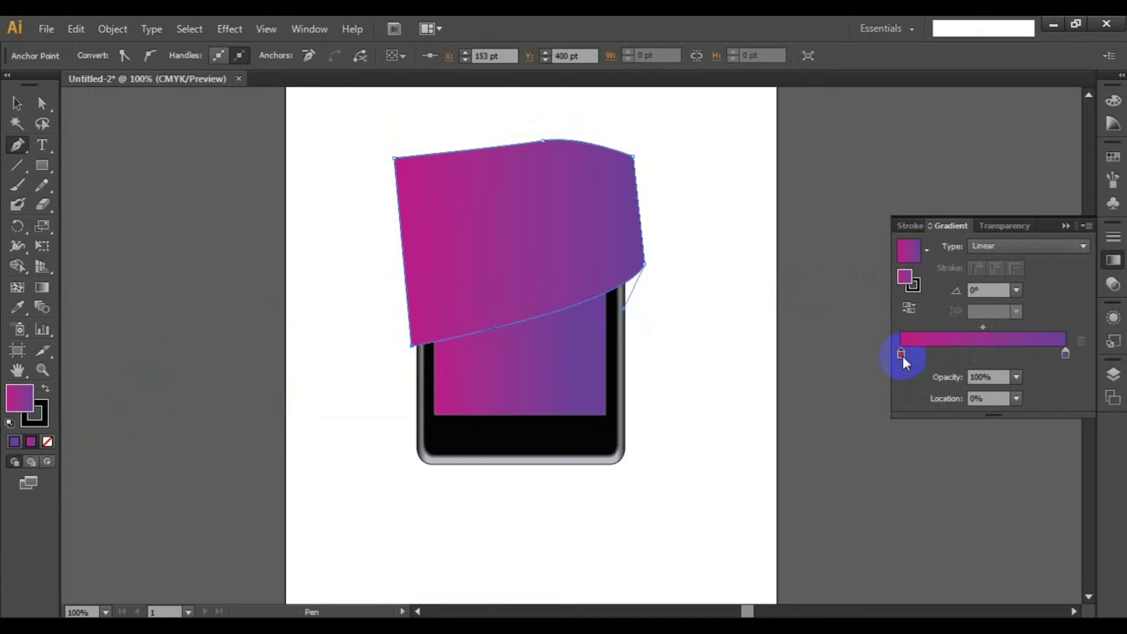
{"action": "double_click", "coordinate": [902, 354]}
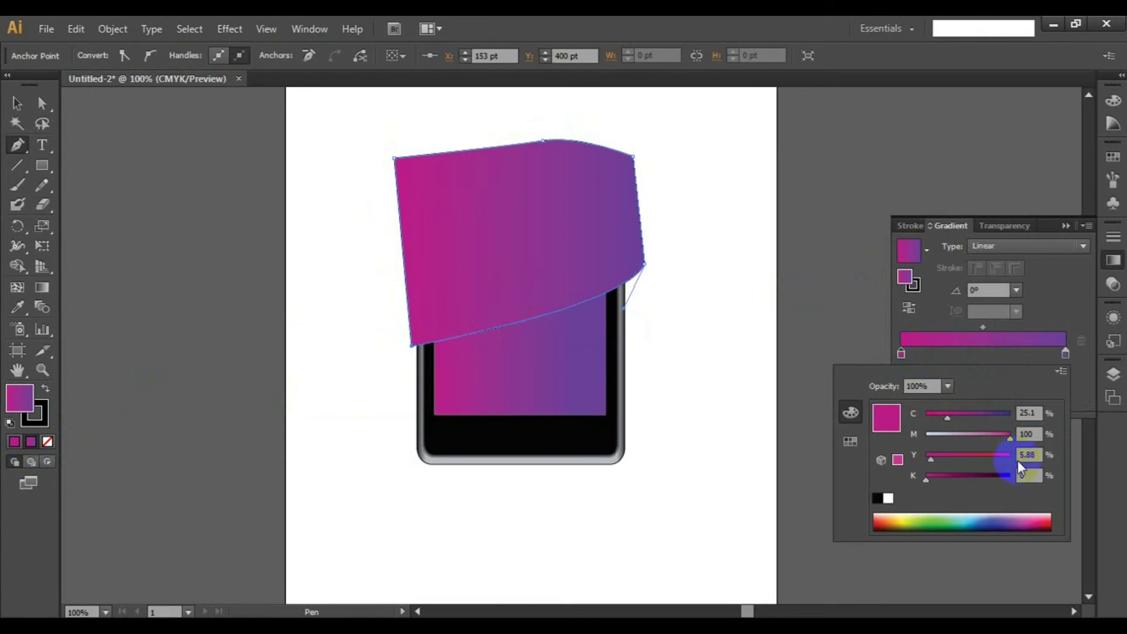
{"action": "left_click", "coordinate": [1000, 518]}
{"action": "left_click", "coordinate": [992, 516]}
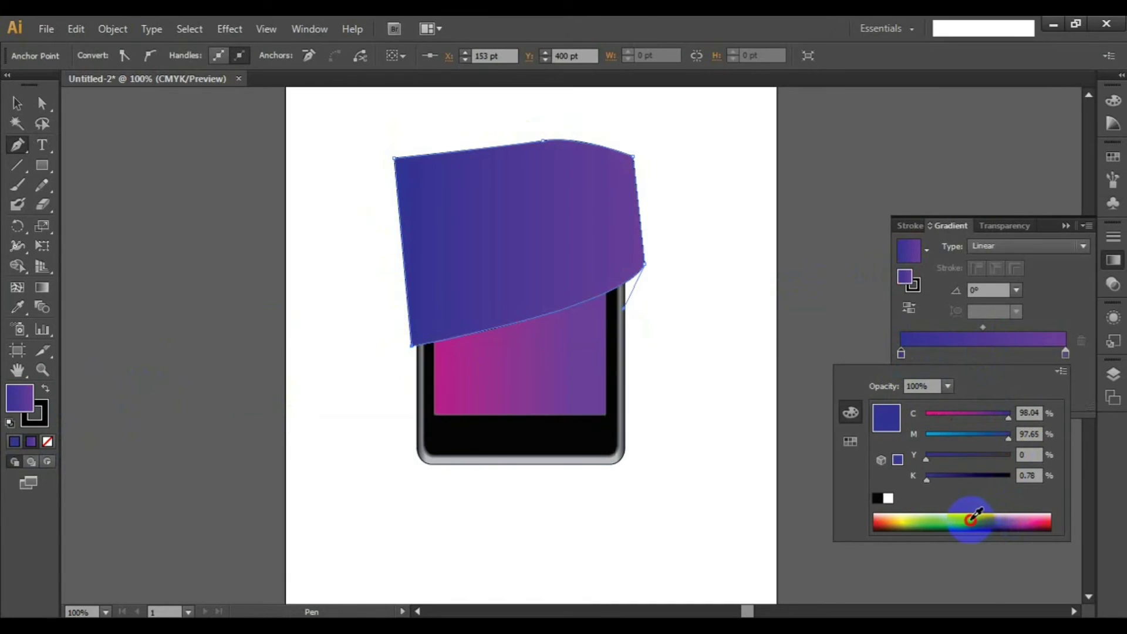
{"action": "left_click", "coordinate": [974, 516]}
{"action": "left_click", "coordinate": [886, 519]}
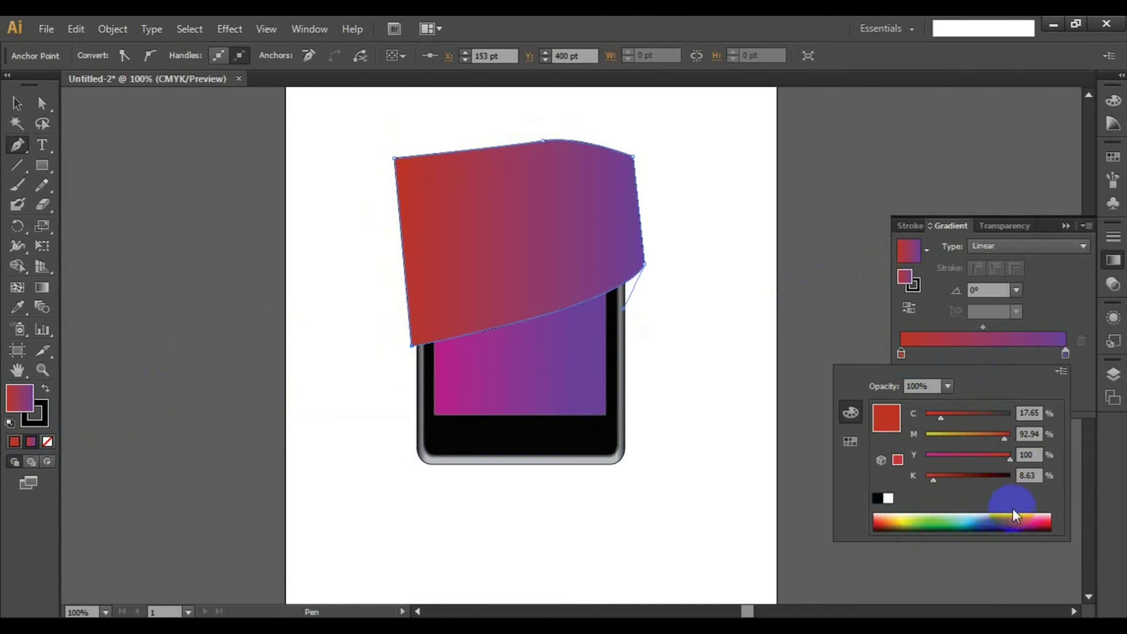
{"action": "left_click", "coordinate": [1048, 515]}
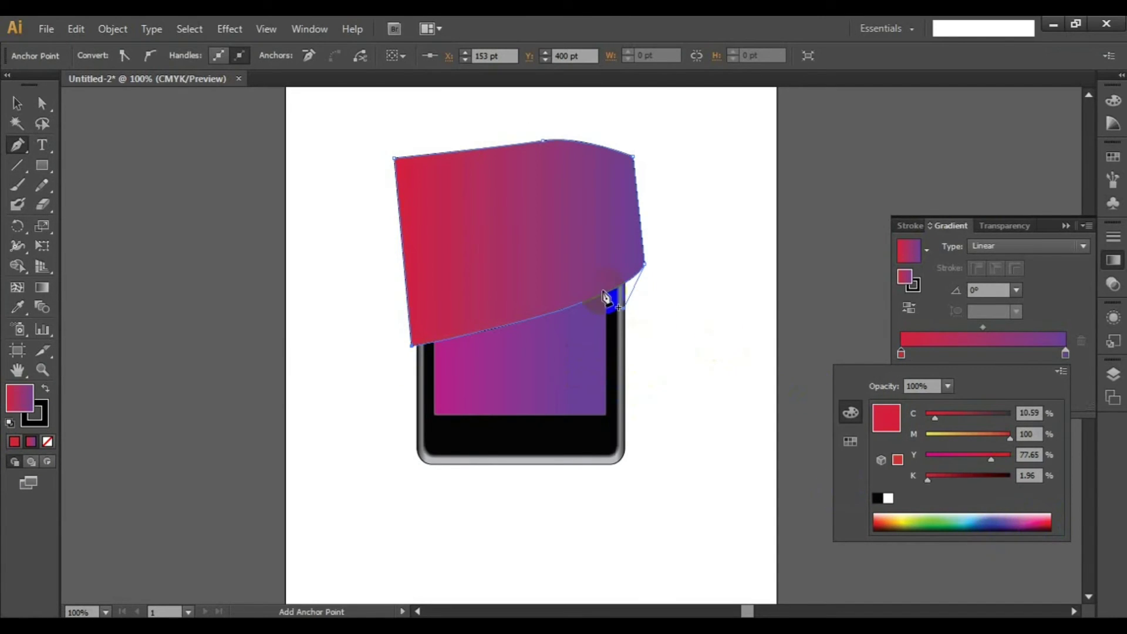
{"action": "left_click", "coordinate": [43, 287]}
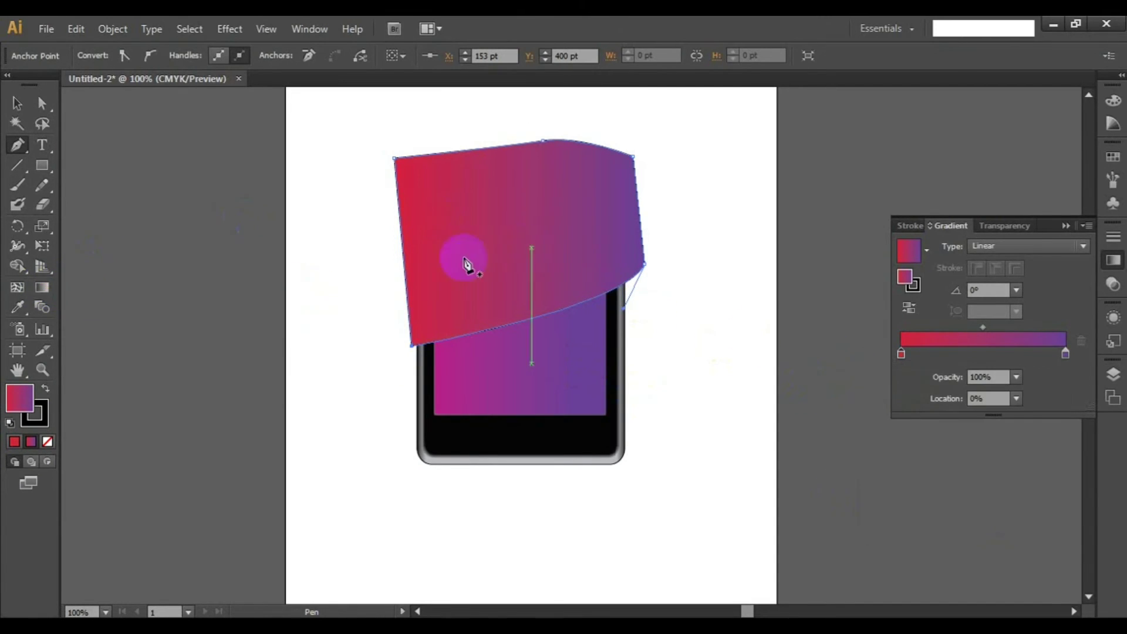
- Shift the curved shape's red-to-purple linear gradient leftward so purple fills more of its right side, then deselect the shape
{"action": "key", "text": "p"}
{"action": "left_click", "coordinate": [43, 288]}
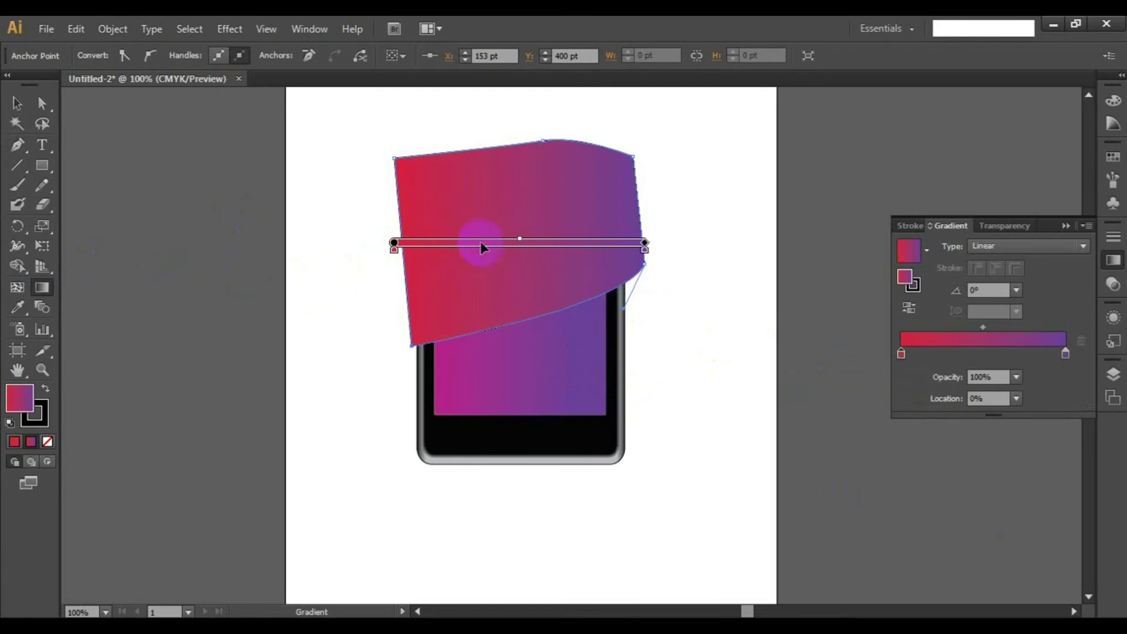
{"action": "left_click_drag", "start_coordinate": [480, 241], "coordinate": [405, 243]}
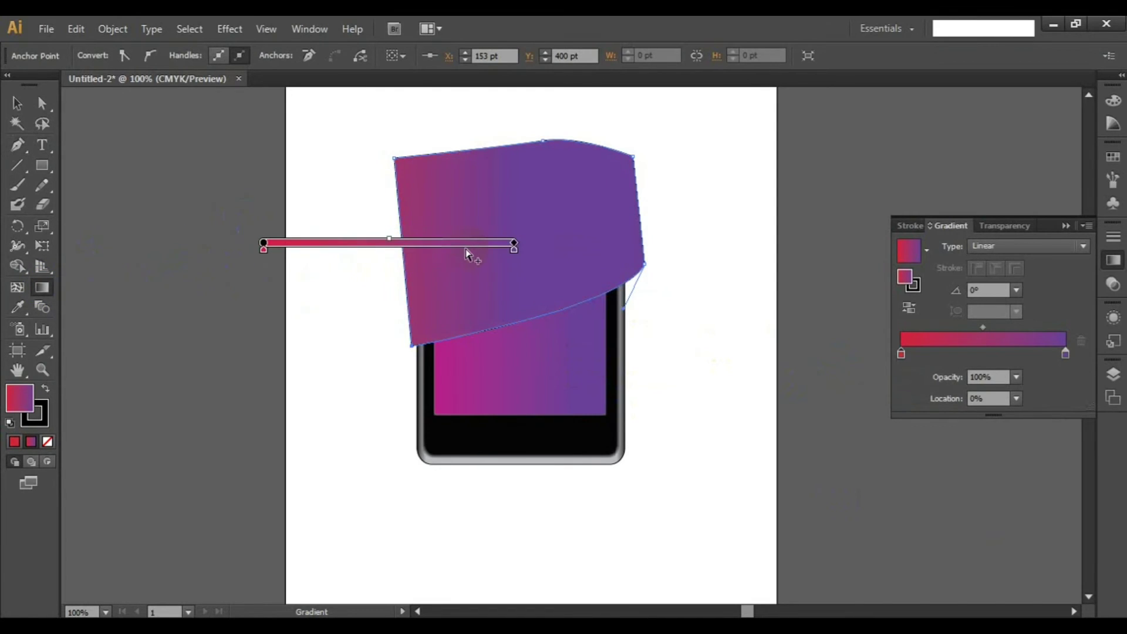
{"action": "left_click_drag", "start_coordinate": [478, 243], "coordinate": [531, 239]}
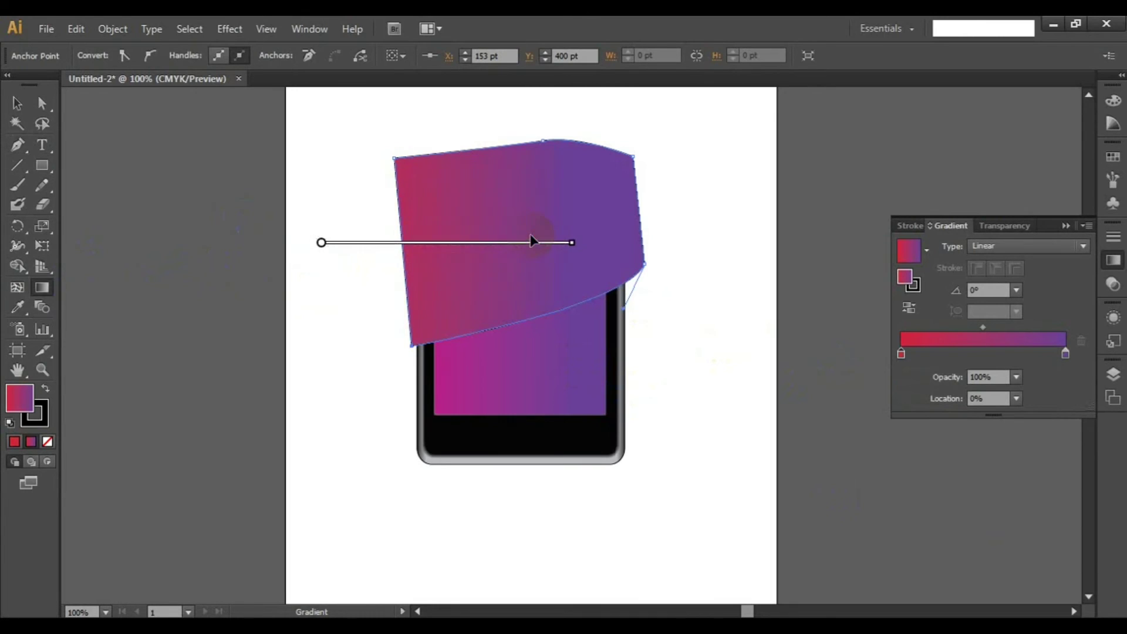
{"action": "left_click", "coordinate": [16, 104]}
{"action": "left_click", "coordinate": [290, 131]}
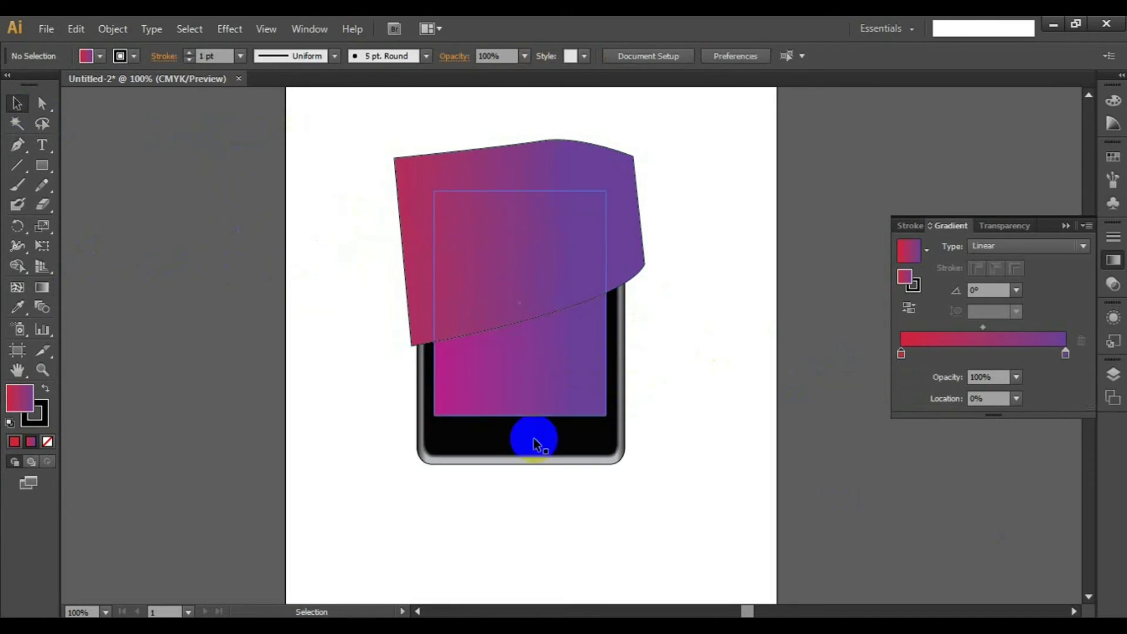
- Set the screen rectangle's starting gradient stop to red, C 0, M 97.65, Y 79.22, K 0
{"action": "left_click", "coordinate": [516, 374]}
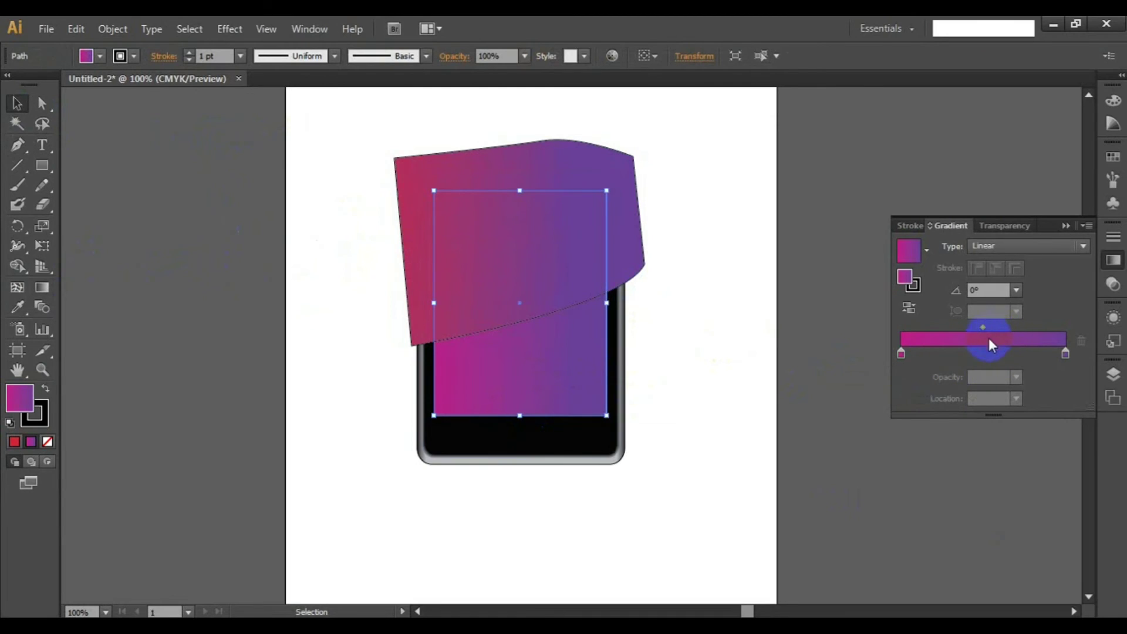
{"action": "left_click", "coordinate": [567, 371], "text": "shift"}
{"action": "left_click", "coordinate": [556, 363]}
{"action": "left_click", "coordinate": [901, 354]}
{"action": "double_click", "coordinate": [901, 355]}
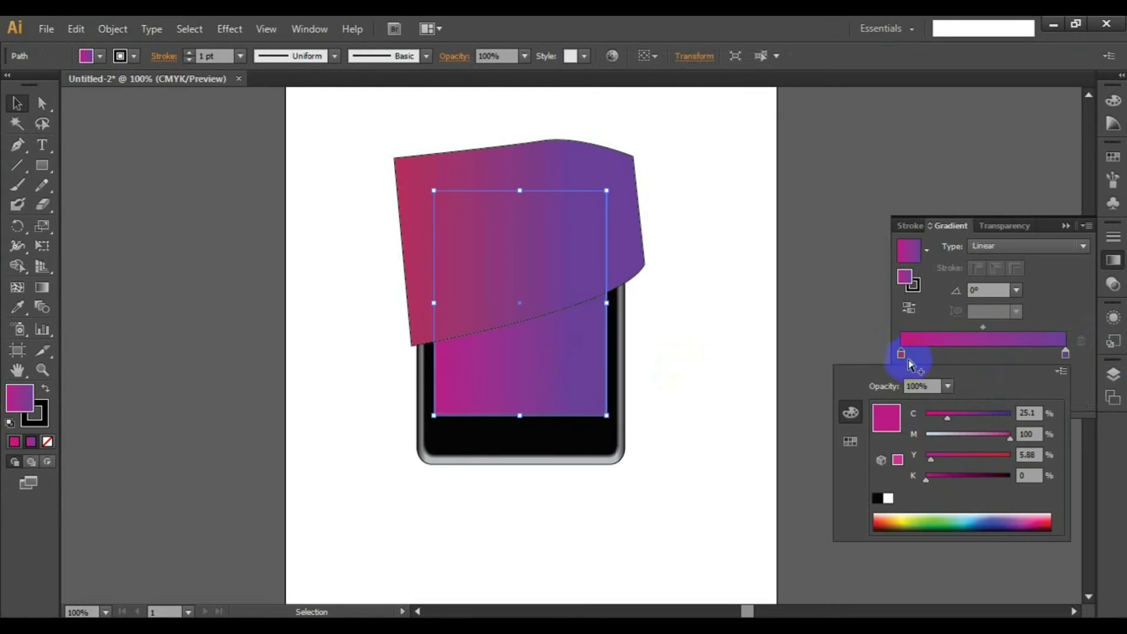
{"action": "left_click", "coordinate": [1052, 516]}
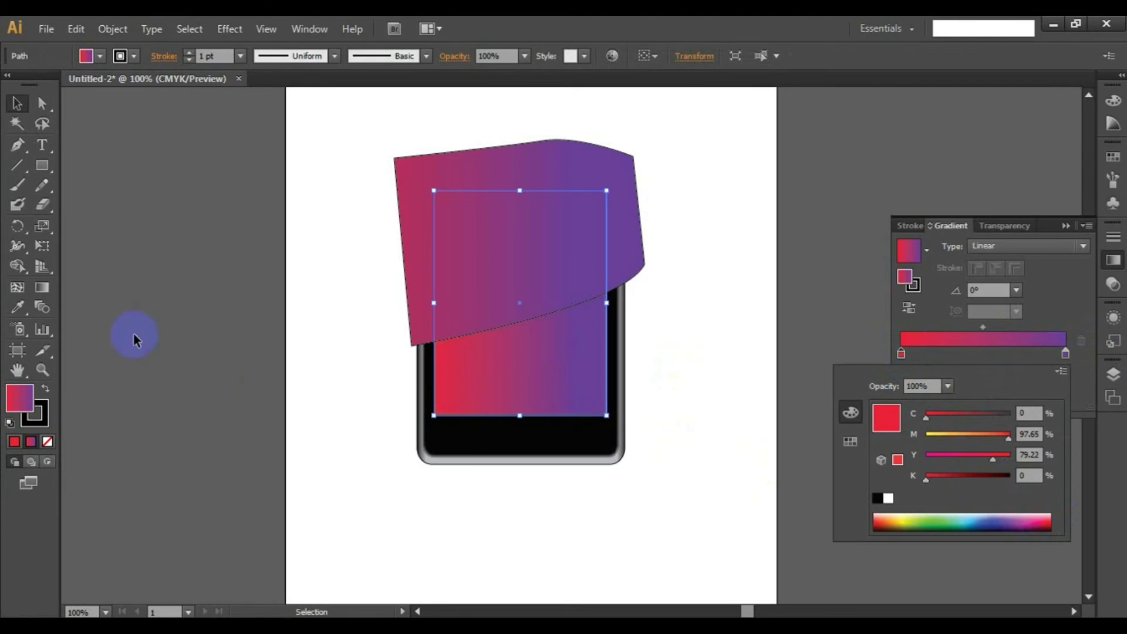
- Redirect the screen rectangle's gradient to 9.2° with solid red on its left and purple at its right edge
{"action": "left_click", "coordinate": [46, 290]}
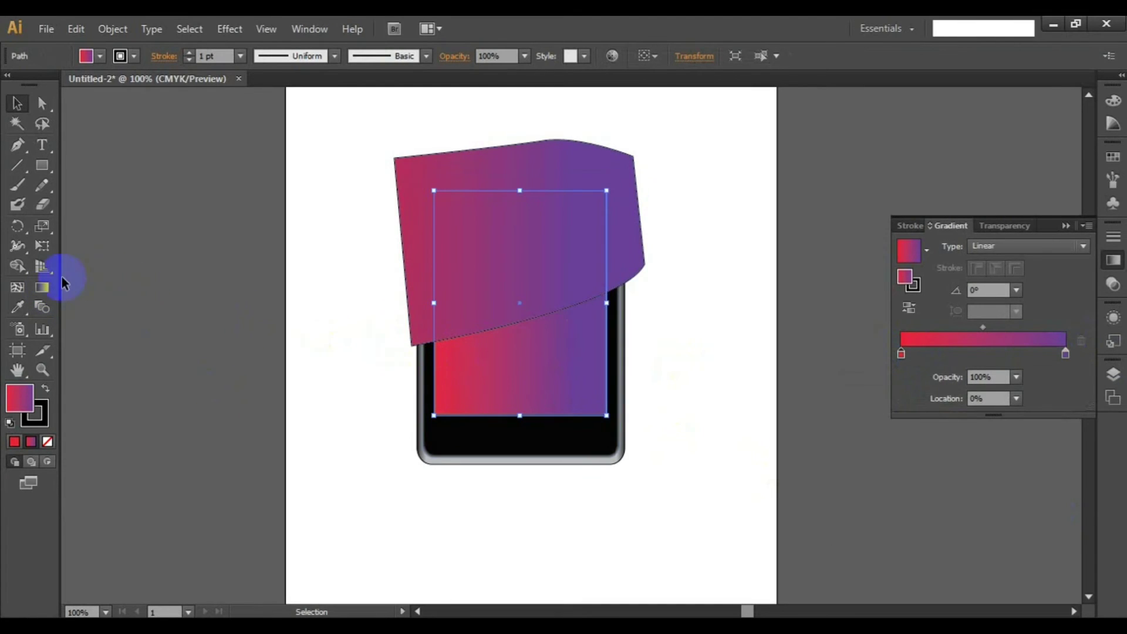
{"action": "left_click", "coordinate": [40, 287]}
{"action": "left_click_drag", "start_coordinate": [502, 367], "coordinate": [610, 350]}
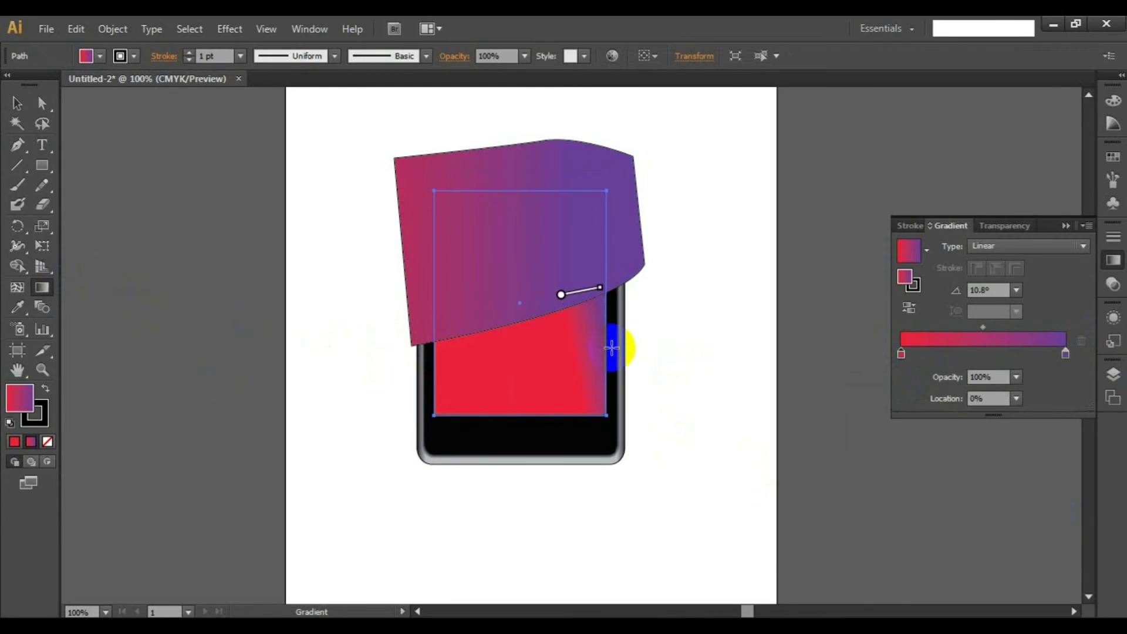
{"action": "left_click_drag", "start_coordinate": [546, 364], "coordinate": [494, 370]}
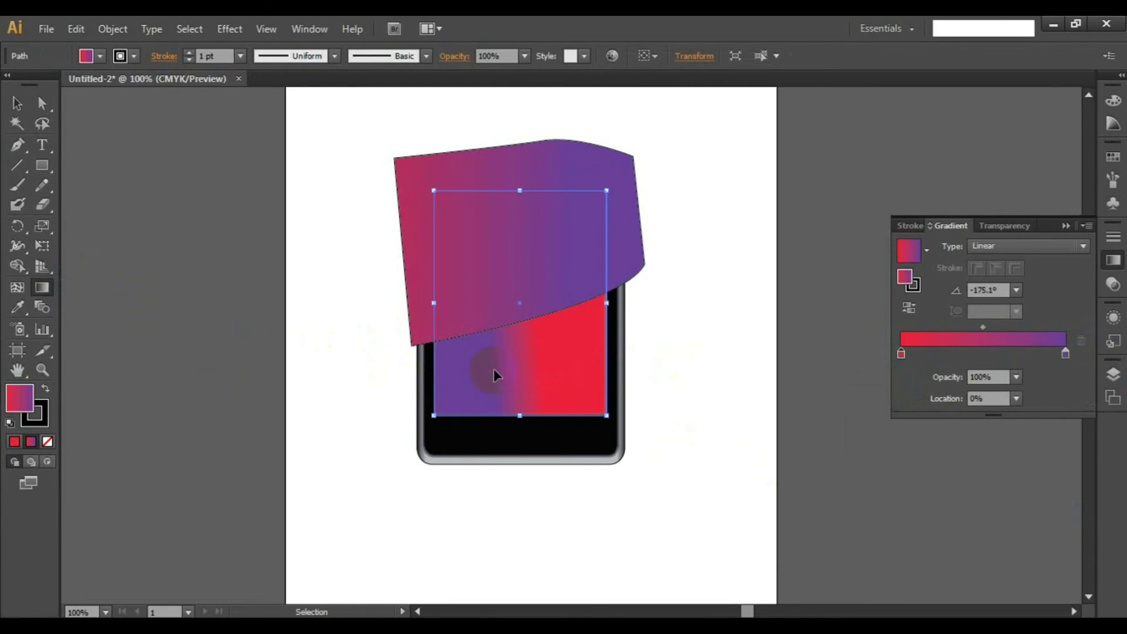
{"action": "key", "text": "ctrl+z"}
{"action": "key", "text": "ctrl+z"}
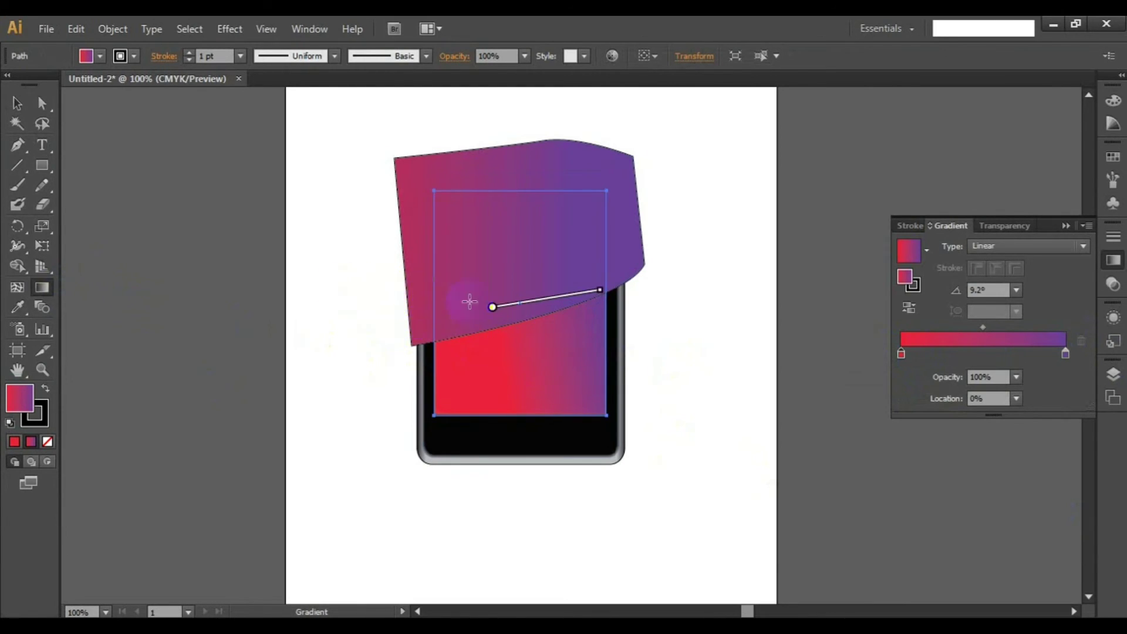
{"action": "mouse_move", "coordinate": [509, 302]}
{"action": "left_mouse_down"}
{"action": "mouse_move", "coordinate": [497, 305]}
{"action": "mouse_move", "coordinate": [520, 294]}
{"action": "left_mouse_up"}
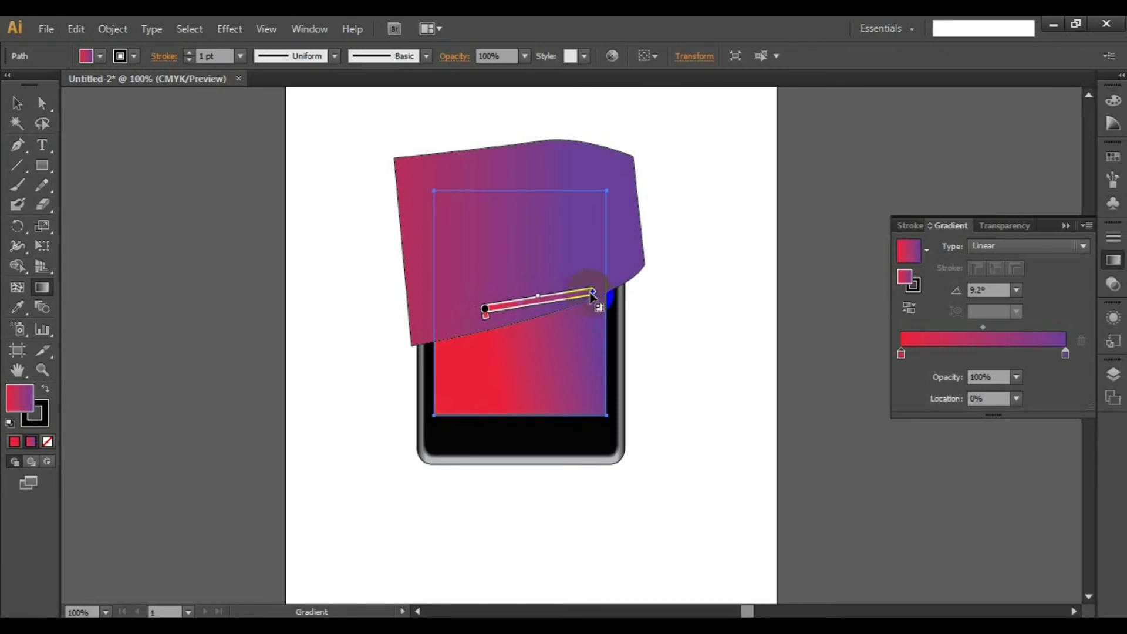
{"action": "left_click", "coordinate": [16, 104]}
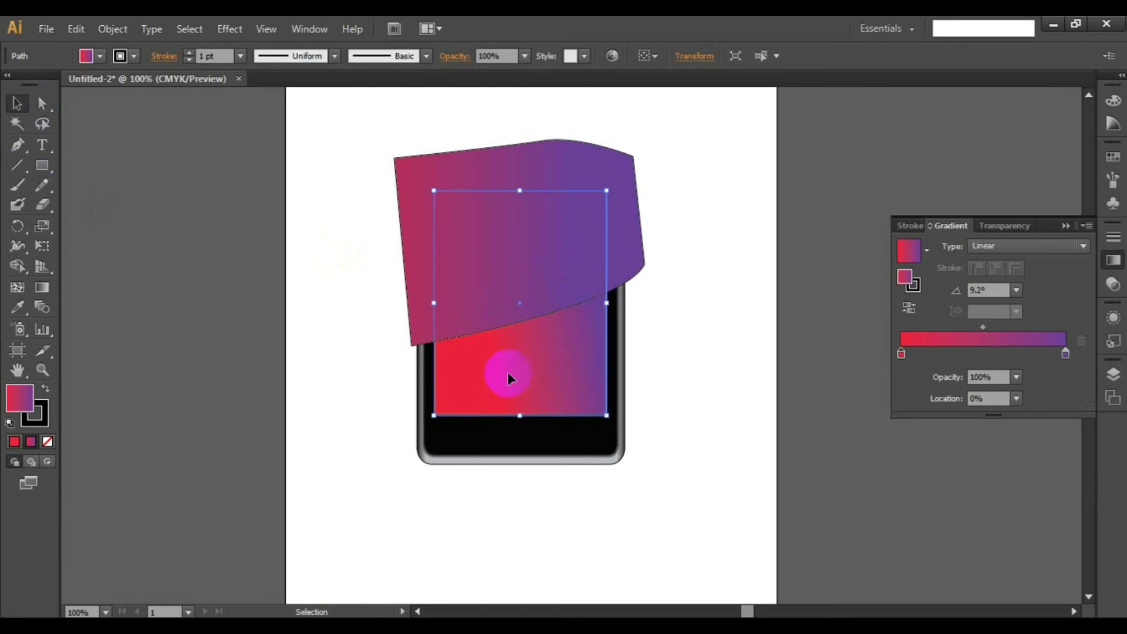
- Place a copy of the screen rectangle in front of the curved gradient shape
{"action": "key", "text": "a"}
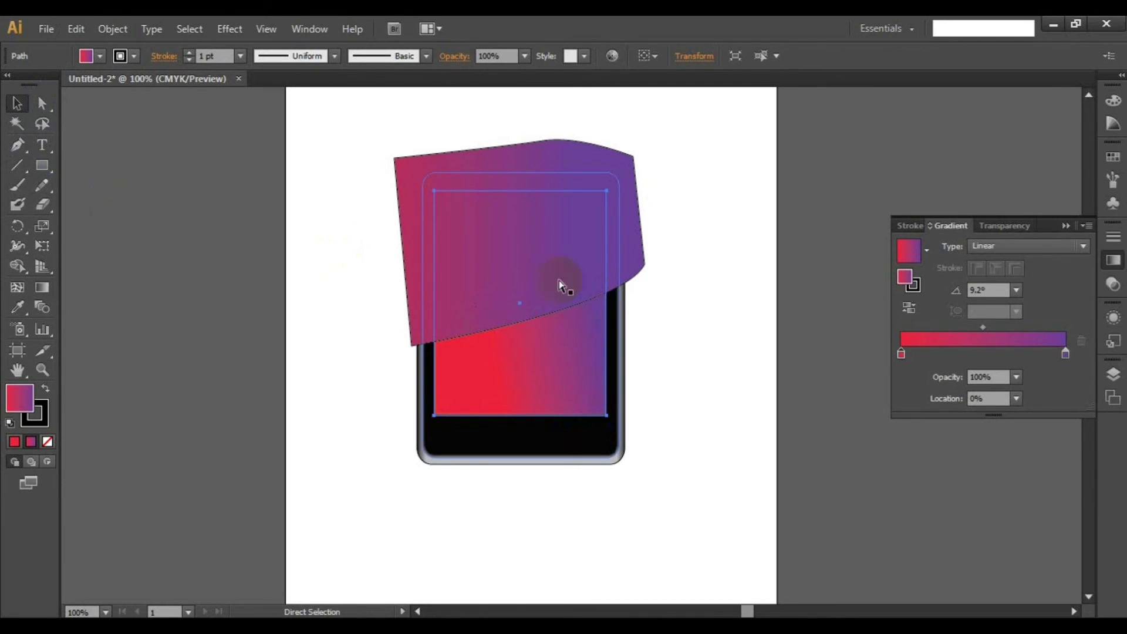
{"action": "key", "text": "v"}
{"action": "left_click", "coordinate": [525, 239]}
{"action": "left_click", "coordinate": [545, 379]}
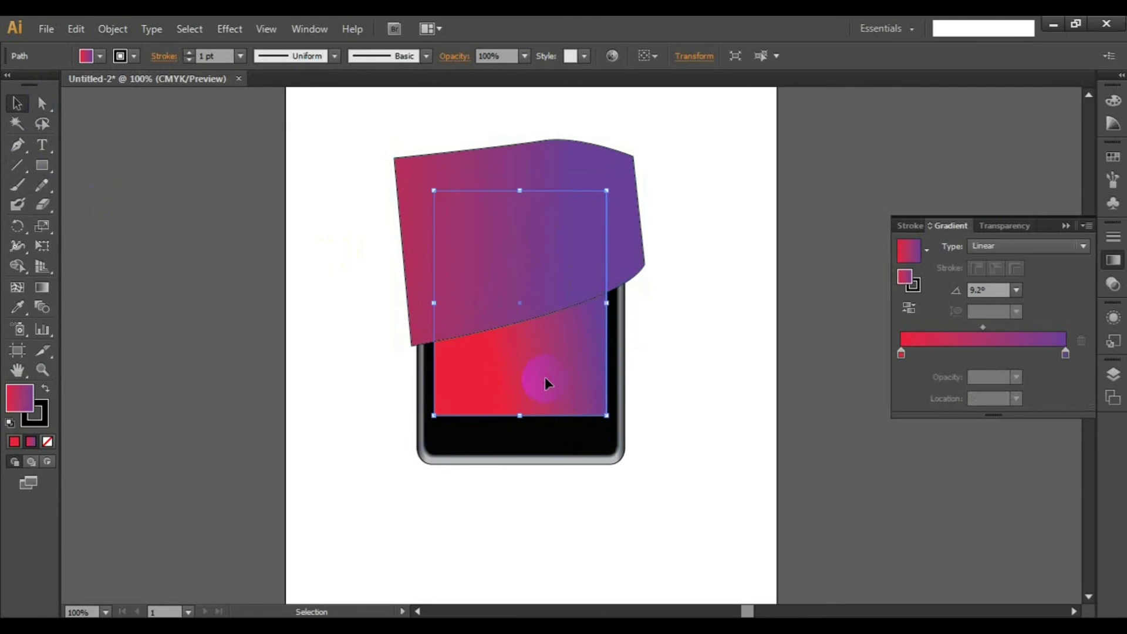
{"action": "key", "text": "ctrl+shift+bracketright"}
{"action": "key", "text": "v"}
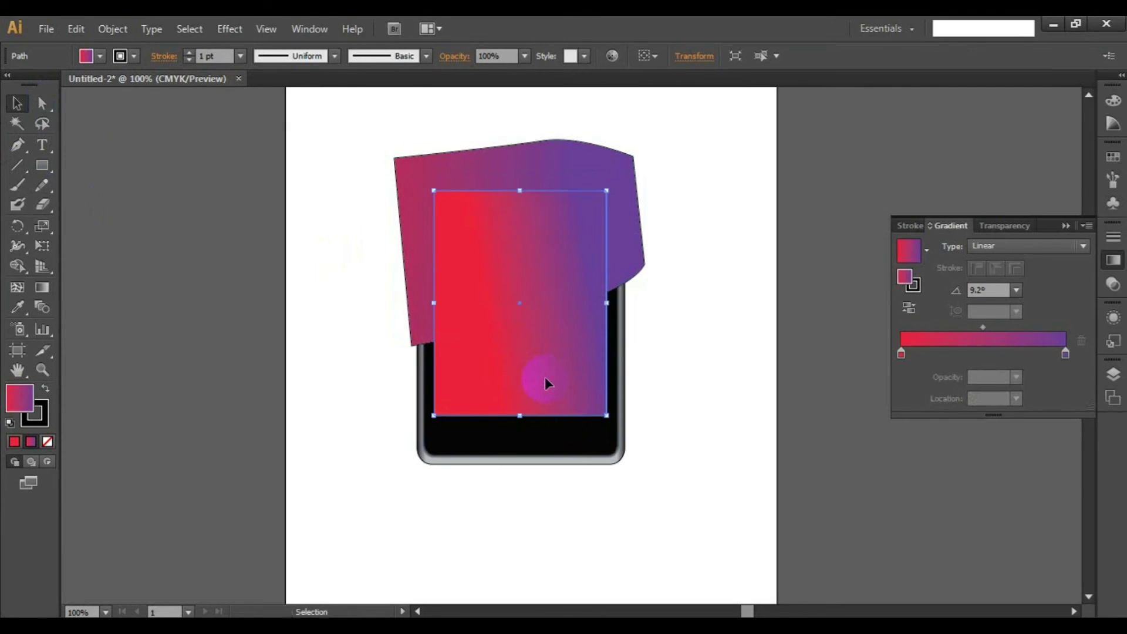
- Make a clipping mask from the front rectangle and the curved shape so the curve stays inside the screen
{"action": "left_click", "coordinate": [538, 164], "text": "shift"}
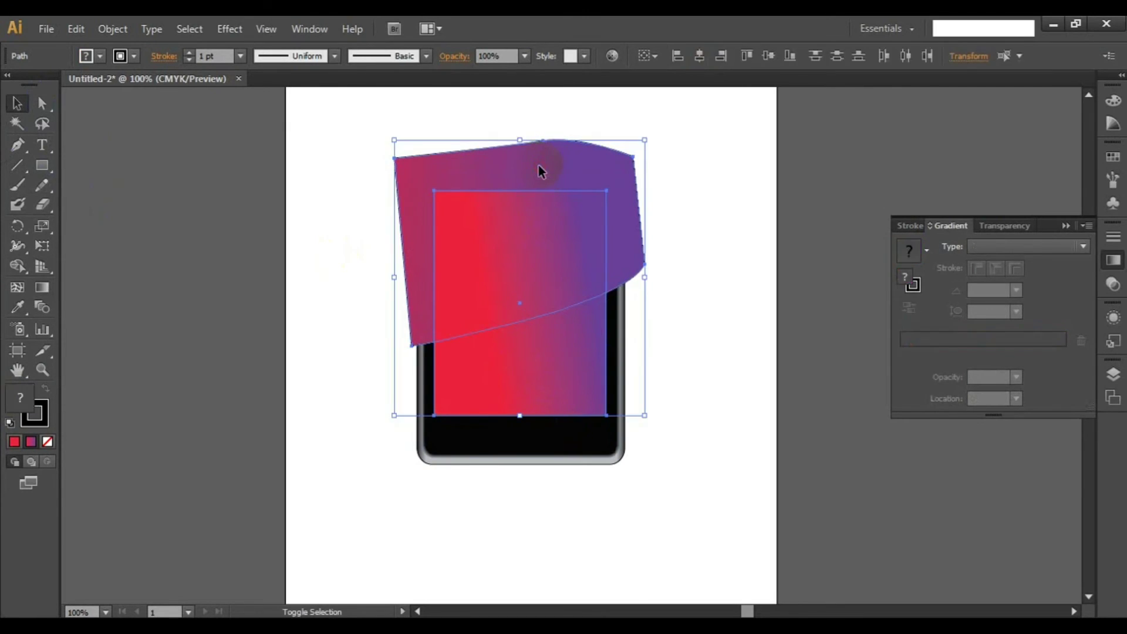
{"action": "right_click", "coordinate": [531, 237]}
{"action": "left_click", "coordinate": [644, 377]}
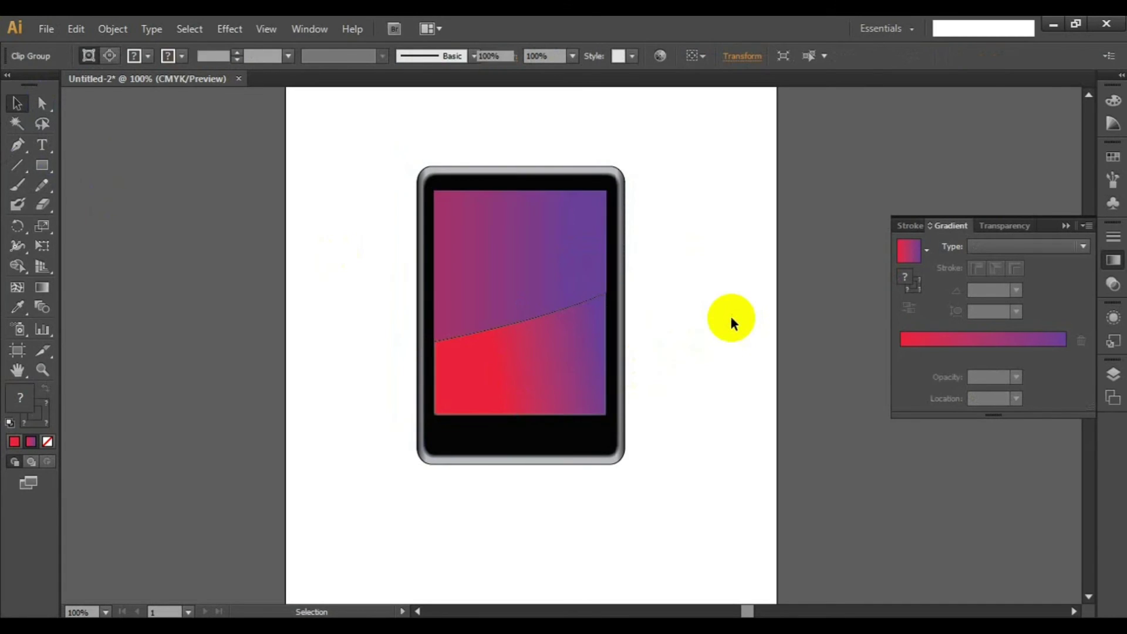
{"action": "left_click", "coordinate": [712, 334]}
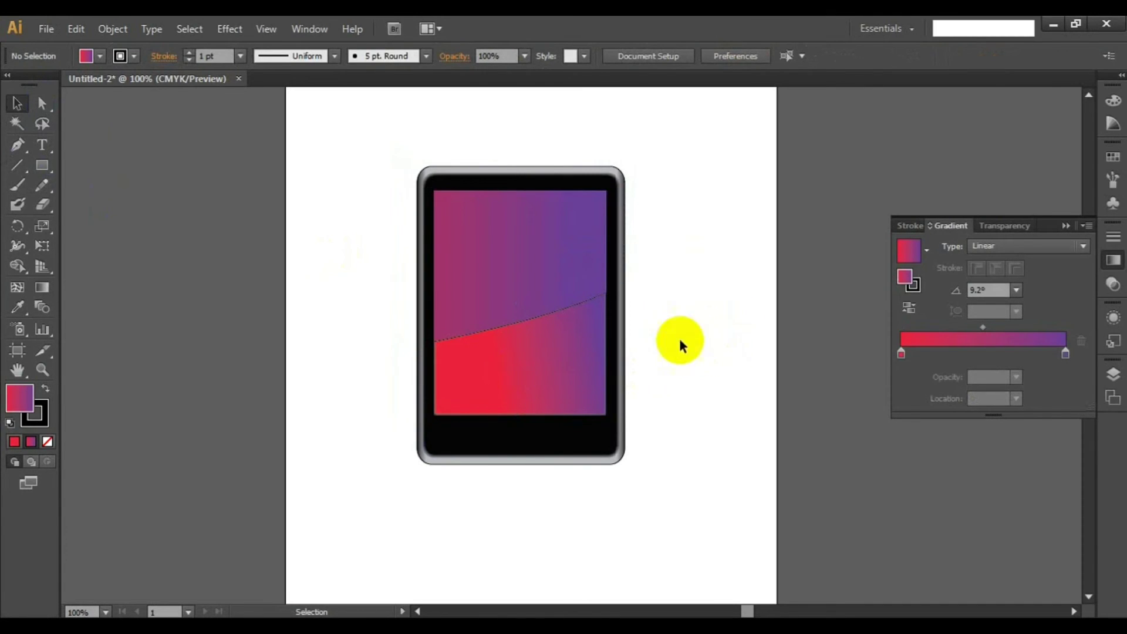
- Examine the clipped curve and the screen's edges at 100% and 200% magnification
{"action": "left_click", "coordinate": [581, 295], "text": "ctrl"}
{"action": "left_click", "coordinate": [581, 294], "text": "ctrl"}
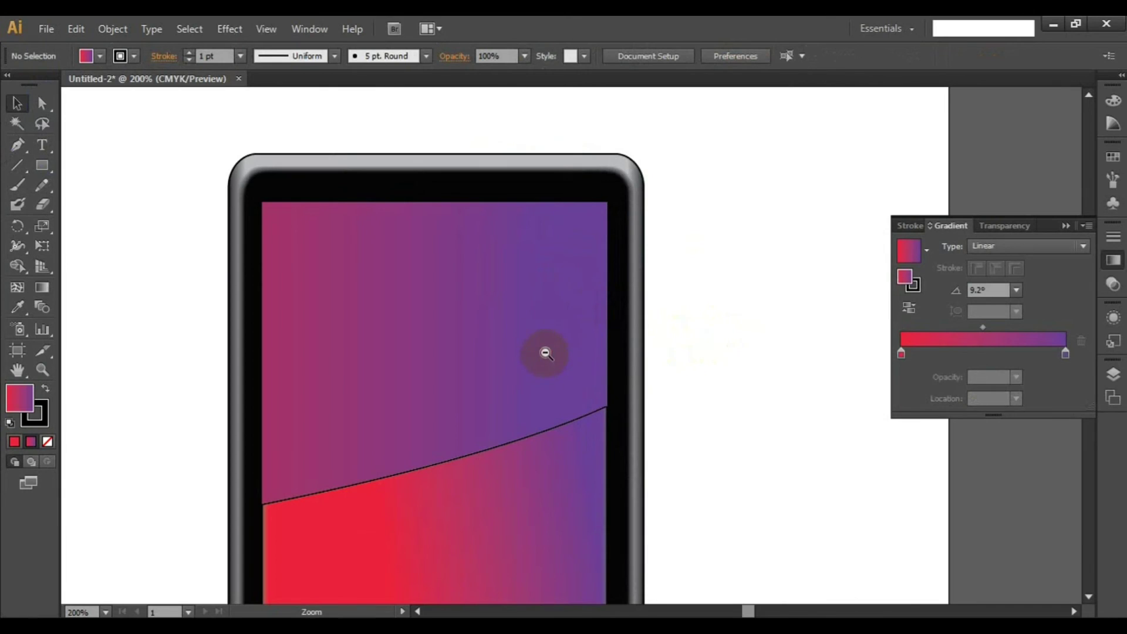
{"action": "left_click", "coordinate": [546, 353], "text": "ctrl+alt"}
{"action": "left_click_drag", "start_coordinate": [552, 358], "coordinate": [598, 296]}
{"action": "left_click", "coordinate": [597, 296], "text": "ctrl+alt"}
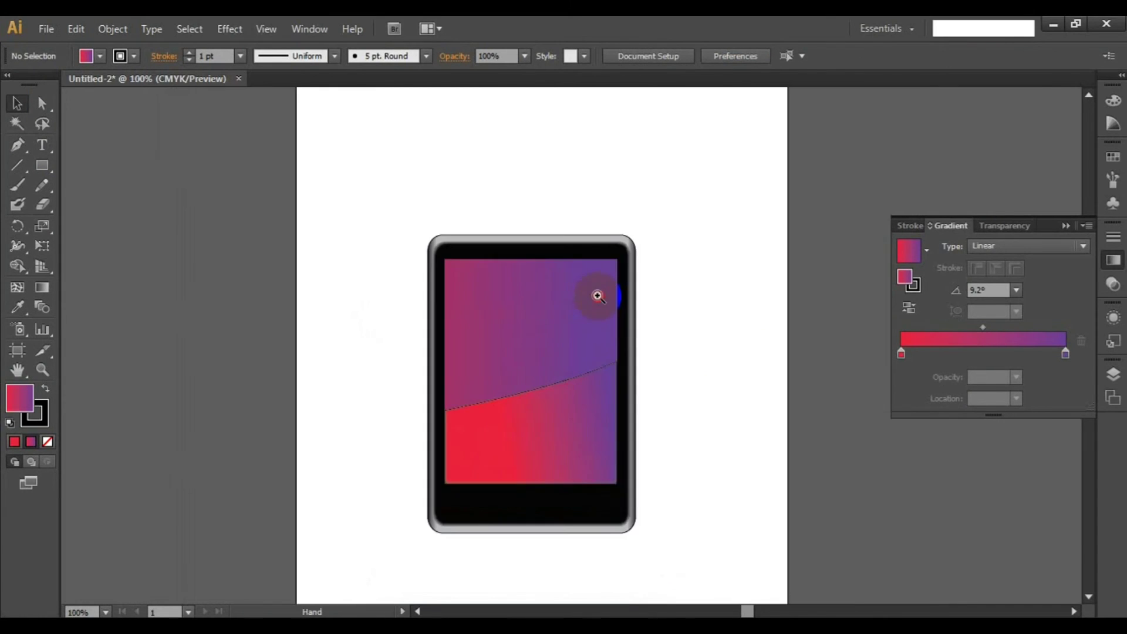
{"action": "left_click", "coordinate": [598, 296], "text": "ctrl"}
{"action": "left_click", "coordinate": [598, 296], "text": "ctrl"}
{"action": "left_click_drag", "start_coordinate": [579, 357], "coordinate": [669, 211]}
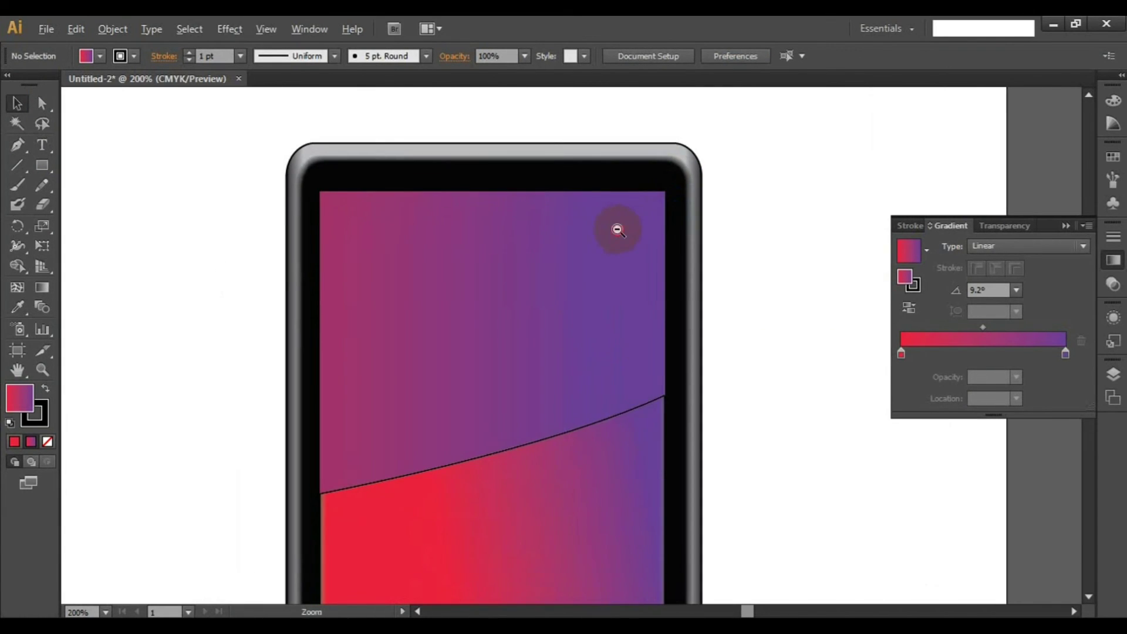
{"action": "left_click", "coordinate": [617, 229], "text": "ctrl+alt"}
{"action": "left_click_drag", "start_coordinate": [546, 315], "coordinate": [610, 228]}
- Draw a small, thin rounded rectangle in the black band above the right half of the screen
{"action": "left_click", "coordinate": [610, 228], "text": "ctrl"}
{"action": "left_click_drag", "start_coordinate": [599, 311], "coordinate": [558, 201]}
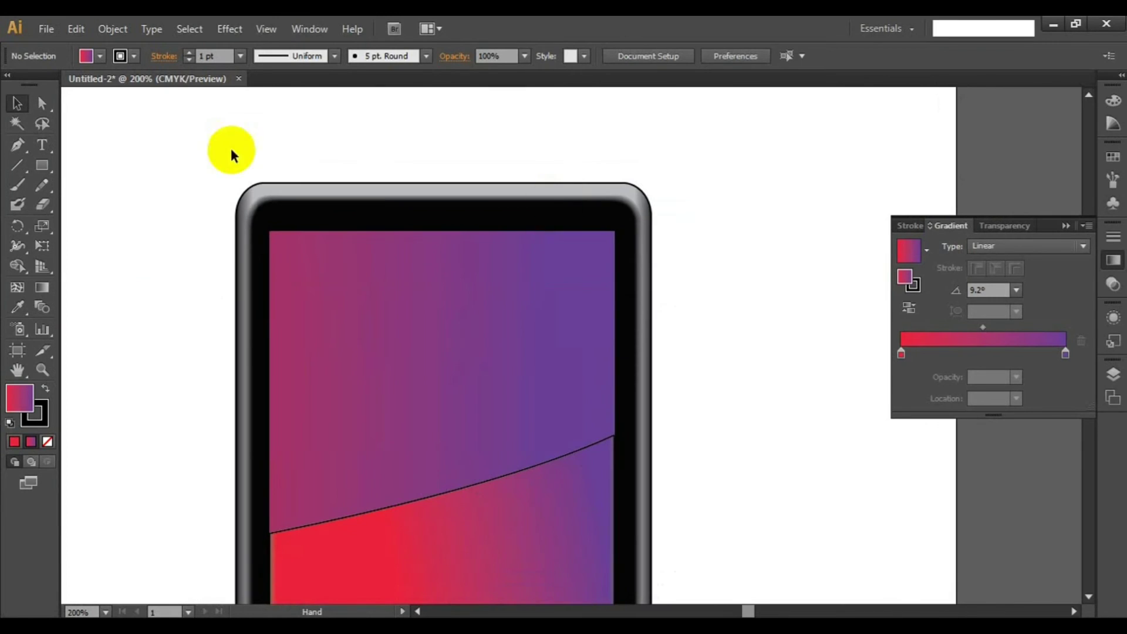
{"action": "left_click_drag", "start_coordinate": [41, 165], "coordinate": [112, 185]}
{"action": "left_click_drag", "start_coordinate": [495, 207], "coordinate": [567, 218]}
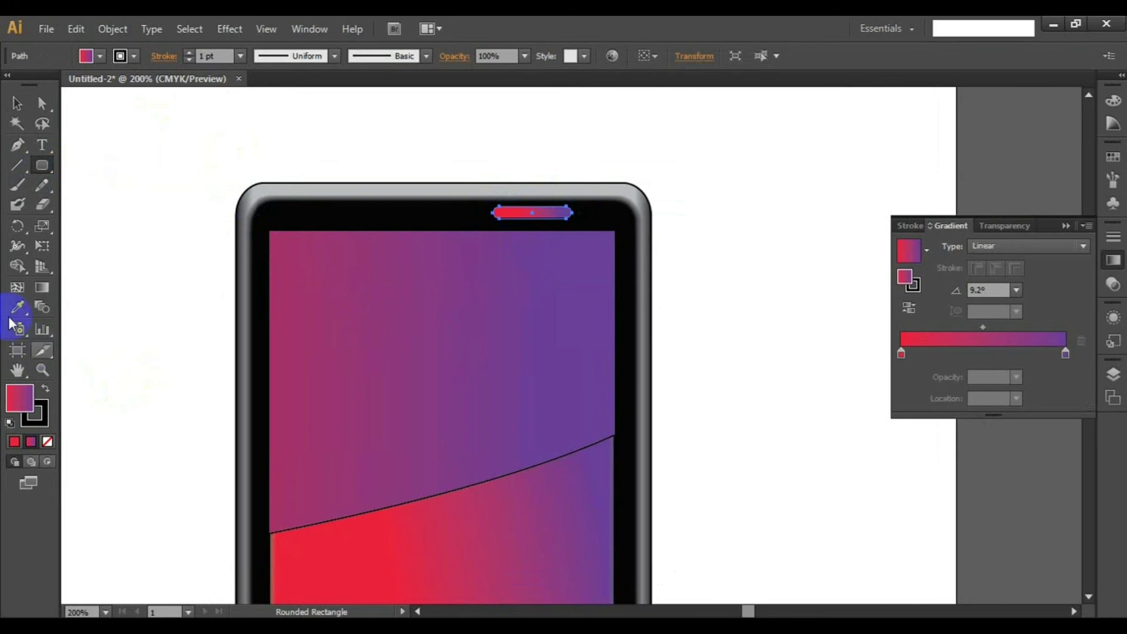
- Replace the small rounded bar's gradient fill with solid near-white, F9F9F9
{"action": "double_click", "coordinate": [20, 397]}
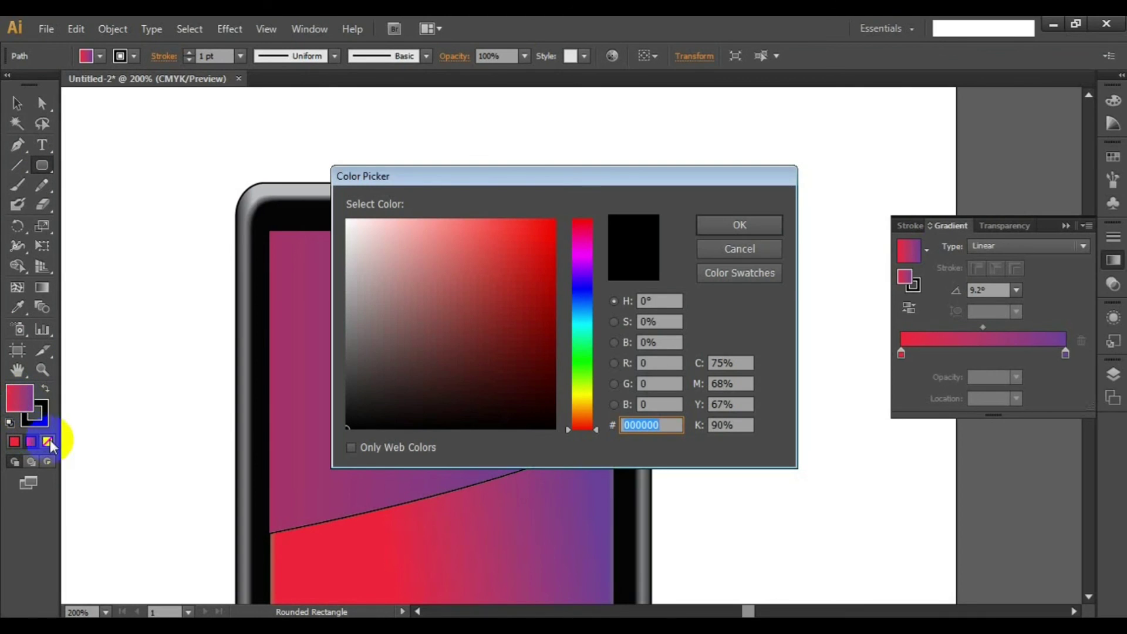
{"action": "left_click", "coordinate": [763, 249]}
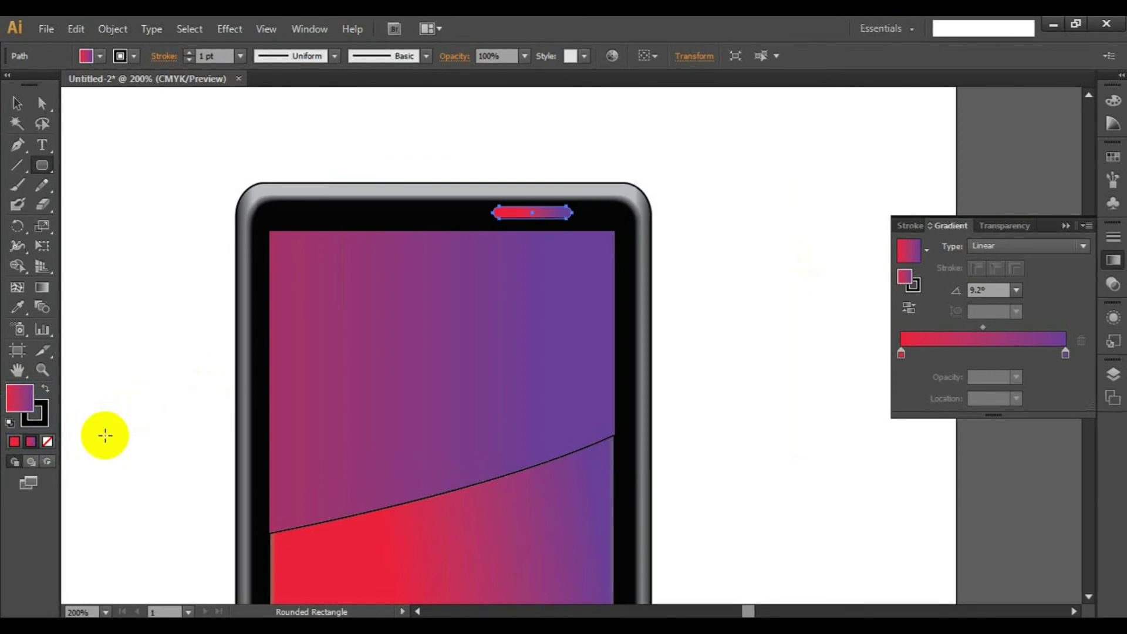
{"action": "left_click", "coordinate": [47, 441]}
{"action": "left_click", "coordinate": [14, 442]}
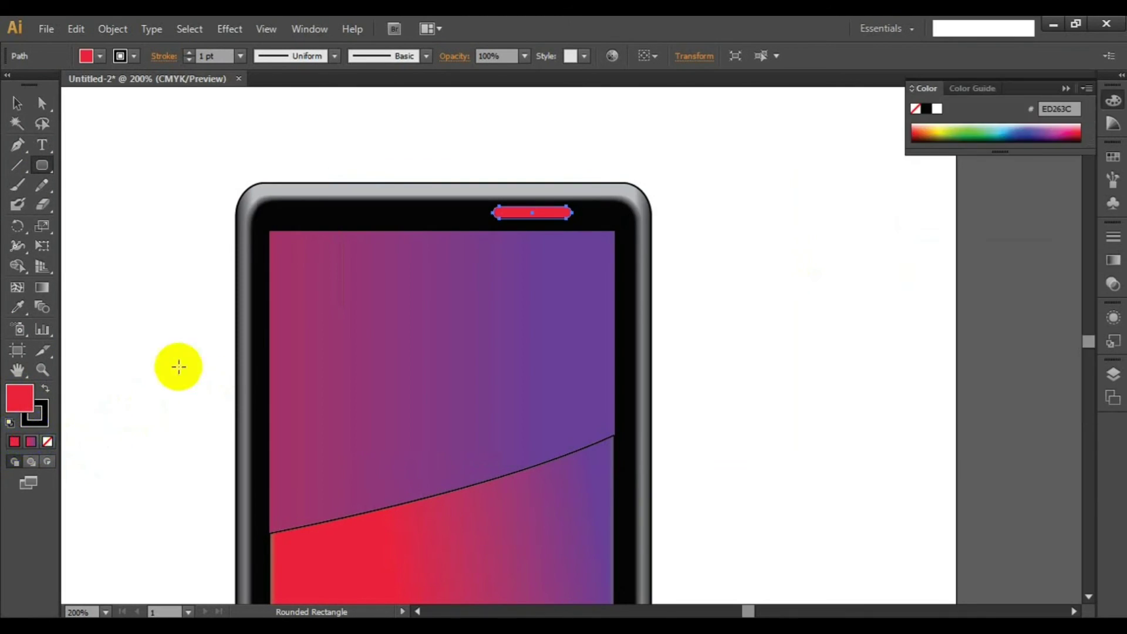
{"action": "double_click", "coordinate": [28, 391]}
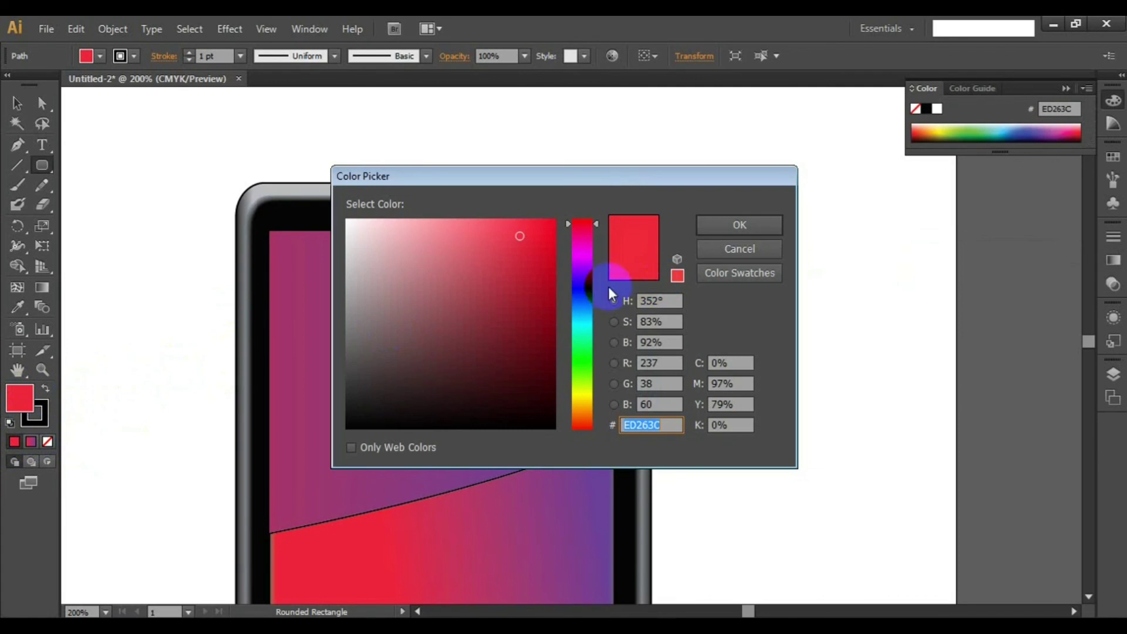
{"action": "mouse_move", "coordinate": [431, 252]}
{"action": "left_mouse_down"}
{"action": "mouse_move", "coordinate": [395, 222]}
{"action": "mouse_move", "coordinate": [518, 238]}
{"action": "left_mouse_up"}
{"action": "left_click_drag", "start_coordinate": [430, 275], "coordinate": [347, 220]}
{"action": "left_click", "coordinate": [738, 226]}
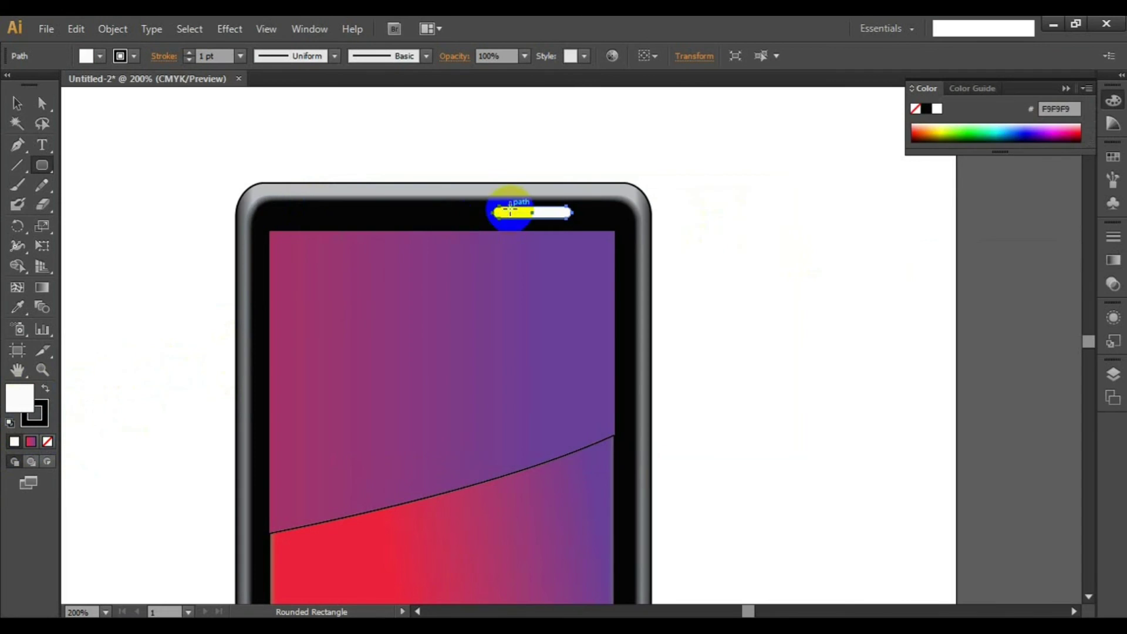
- Enlarge the near-white rounded bar slightly
{"action": "scroll", "coordinate": [516, 201], "scroll_direction": "down", "scroll_amount": 1}
{"action": "left_click", "coordinate": [18, 106]}
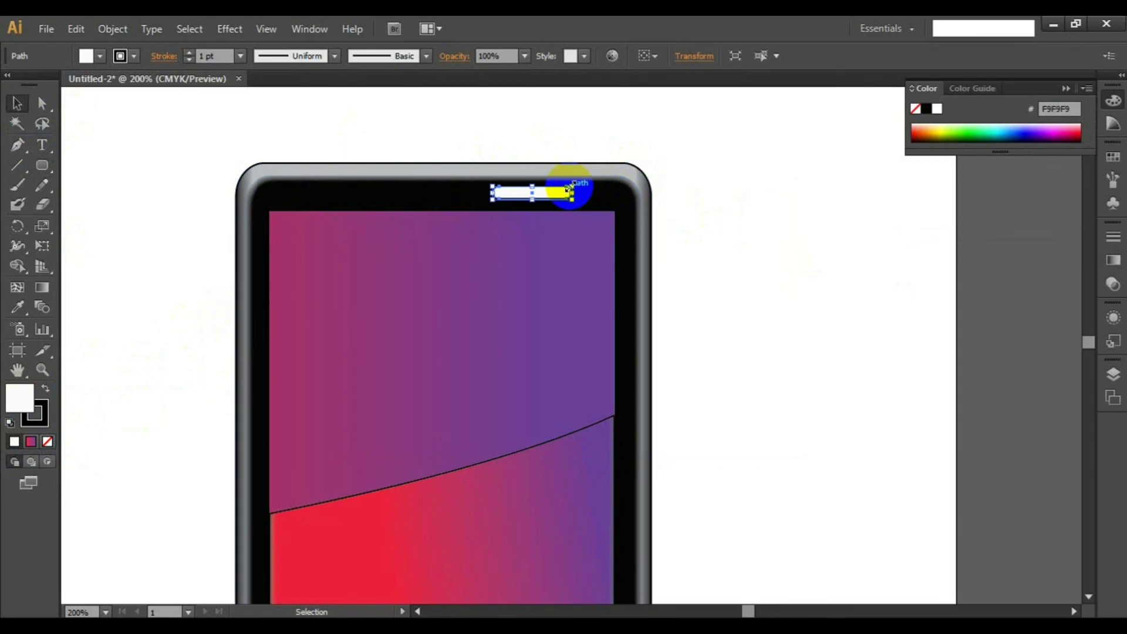
{"action": "mouse_move", "coordinate": [571, 191]}
{"action": "left_mouse_down"}
{"action": "mouse_move", "coordinate": [571, 180]}
{"action": "mouse_move", "coordinate": [574, 188]}
{"action": "left_mouse_up"}
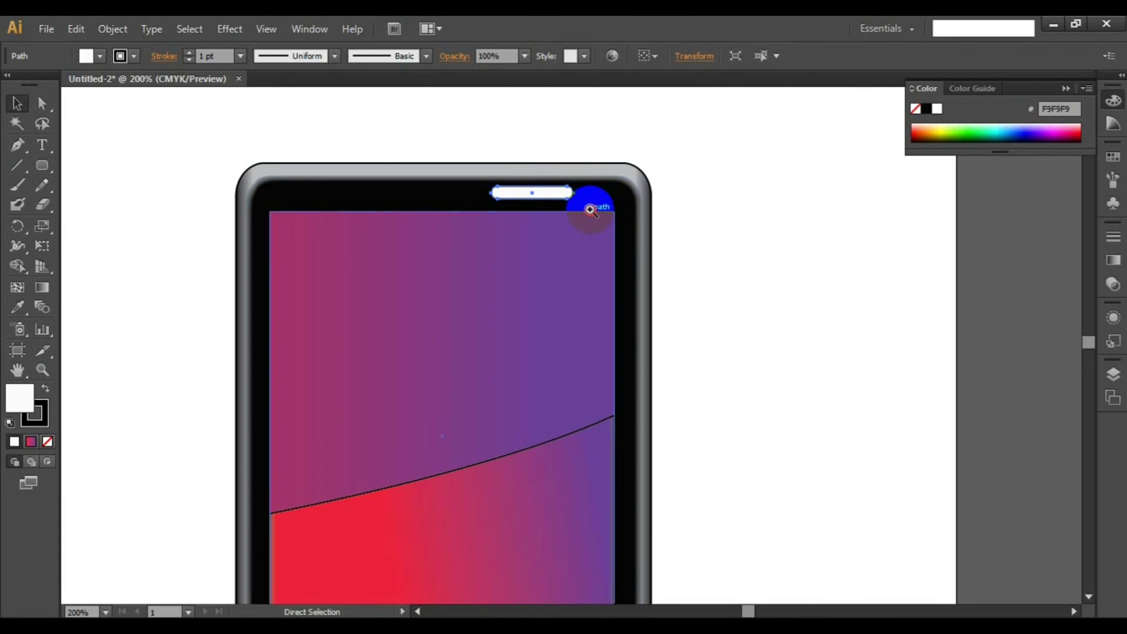
- Stretch the inner near-white bar toward the outer bar's left end so the margins at both ends match
{"action": "left_click", "coordinate": [590, 210], "text": "ctrl"}
{"action": "left_click", "coordinate": [590, 210], "text": "ctrl"}
{"action": "left_click", "coordinate": [590, 210], "text": "ctrl"}
{"action": "left_click_drag", "start_coordinate": [516, 566], "coordinate": [600, 319]}
{"action": "left_click", "coordinate": [613, 311]}
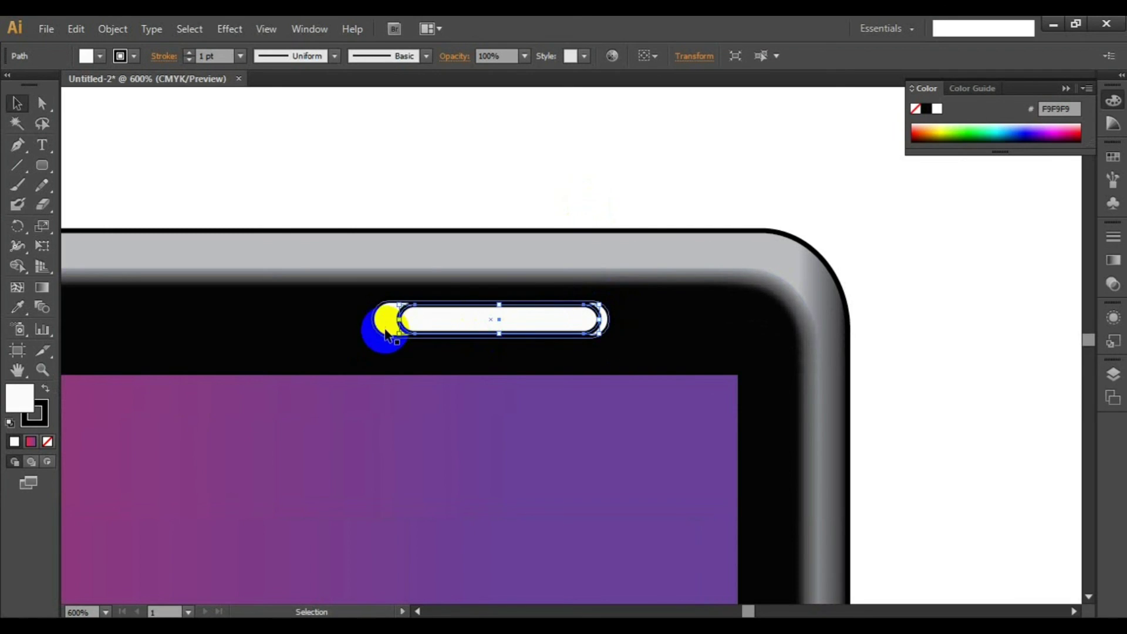
{"action": "left_click_drag", "start_coordinate": [401, 318], "coordinate": [382, 319]}
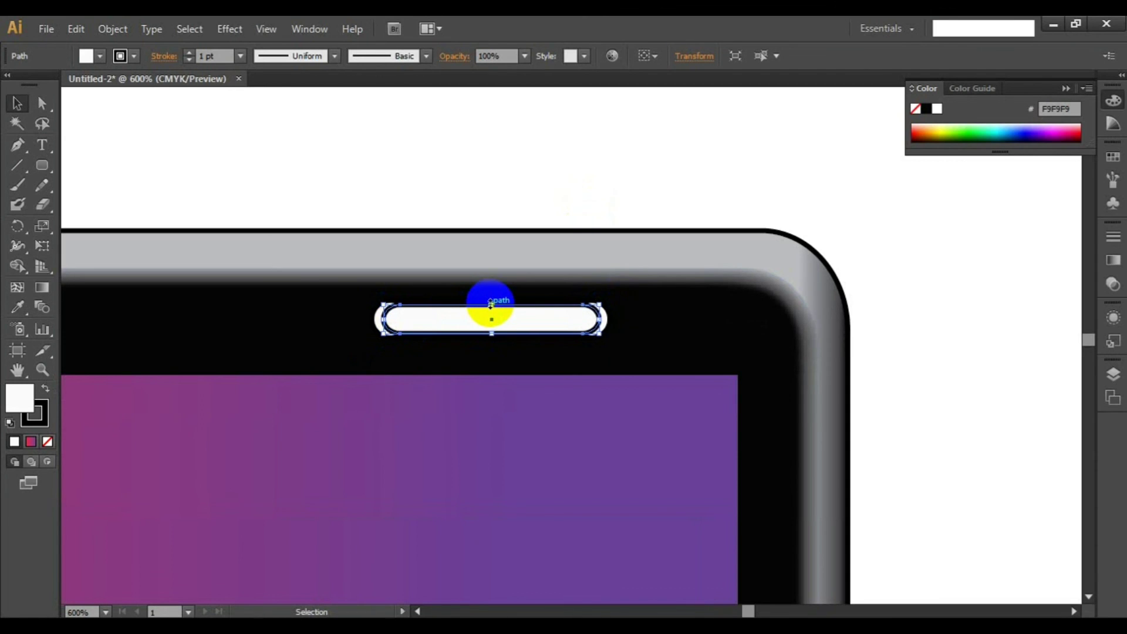
- Make the inner bar slightly shorter in height and the outer bar slightly taller, and center the inner bar vertically within it
{"action": "left_click_drag", "start_coordinate": [492, 305], "coordinate": [492, 310]}
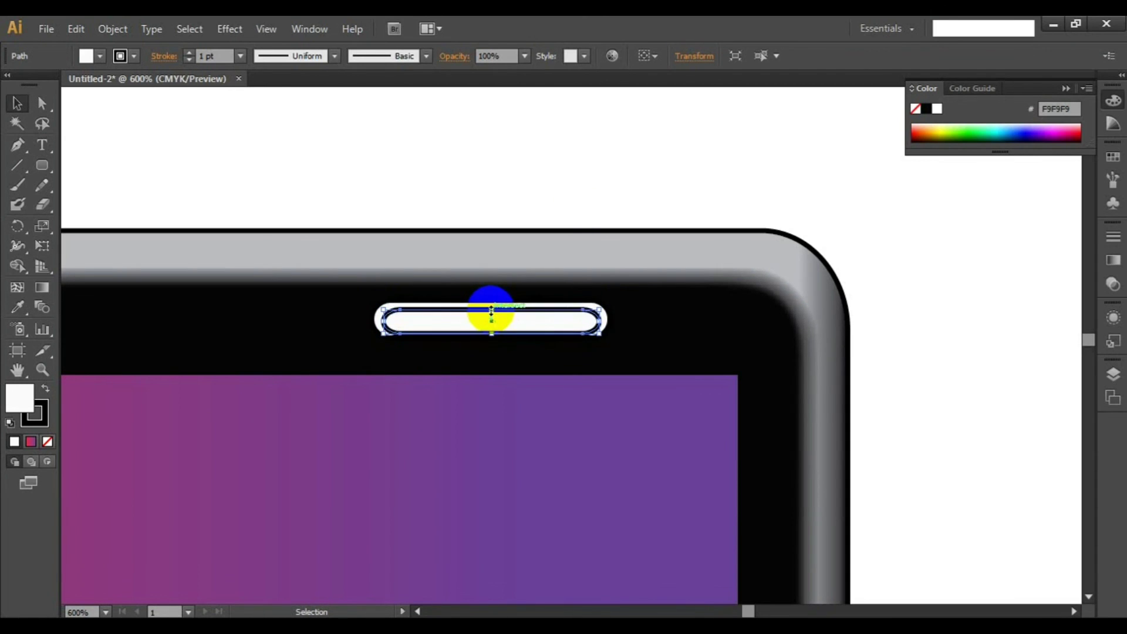
{"action": "key", "text": "Up"}
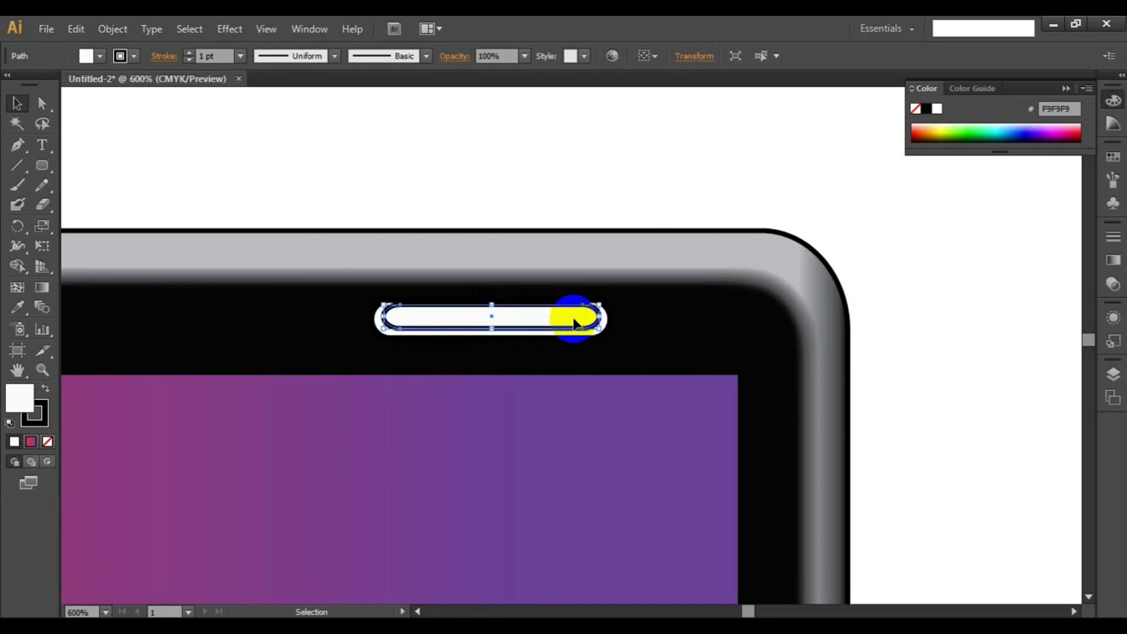
{"action": "key", "text": "Down"}
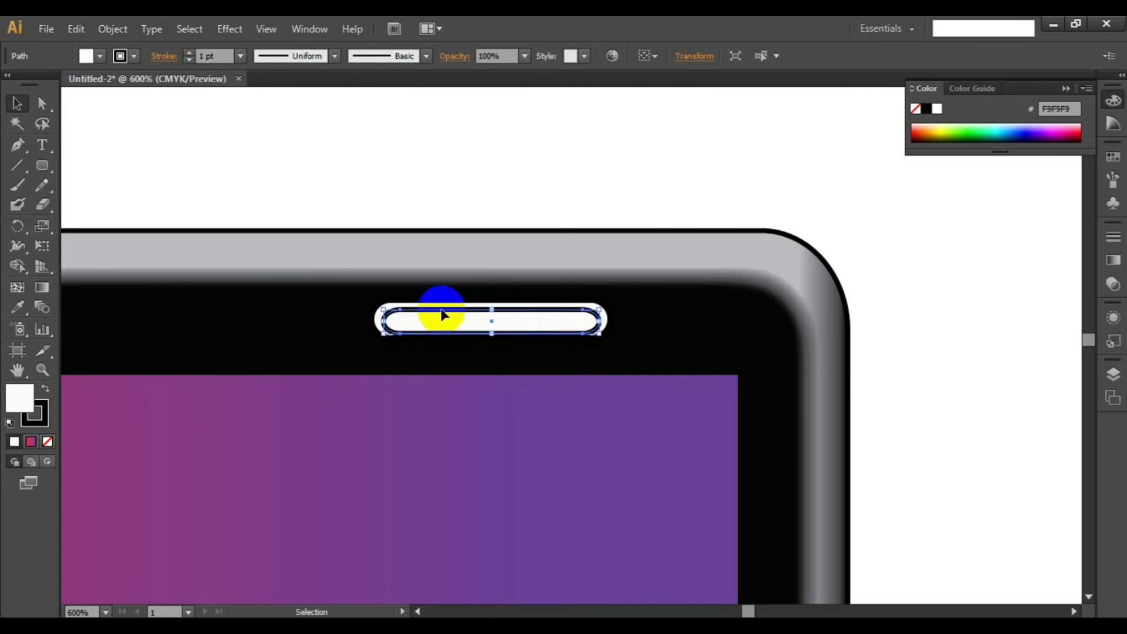
{"action": "left_click", "coordinate": [442, 304]}
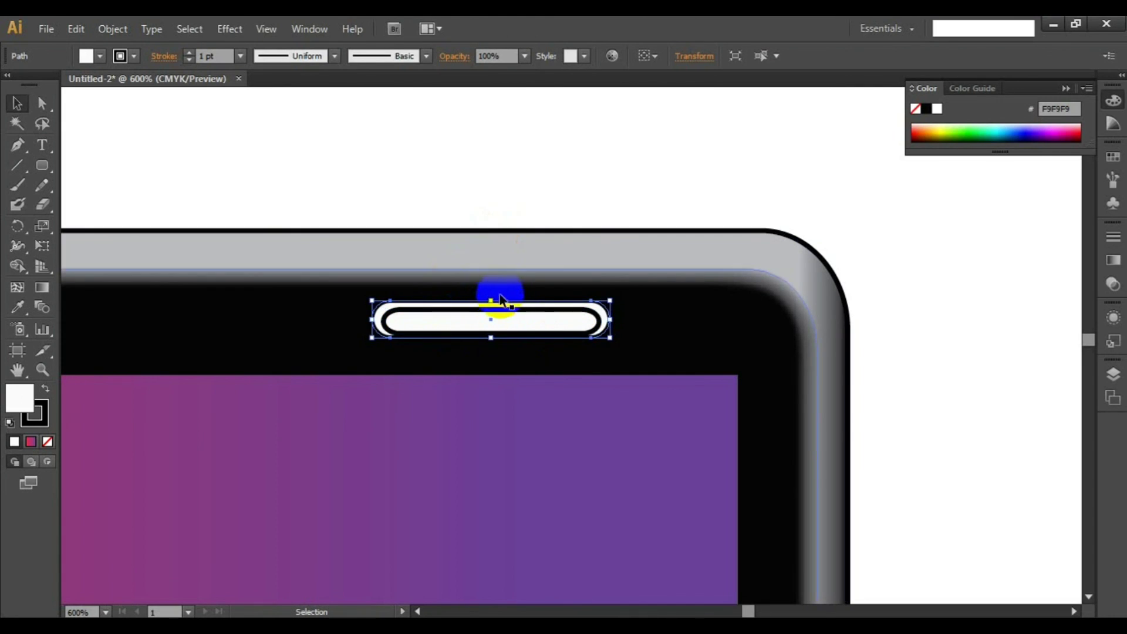
{"action": "left_click_drag", "start_coordinate": [491, 300], "coordinate": [492, 298]}
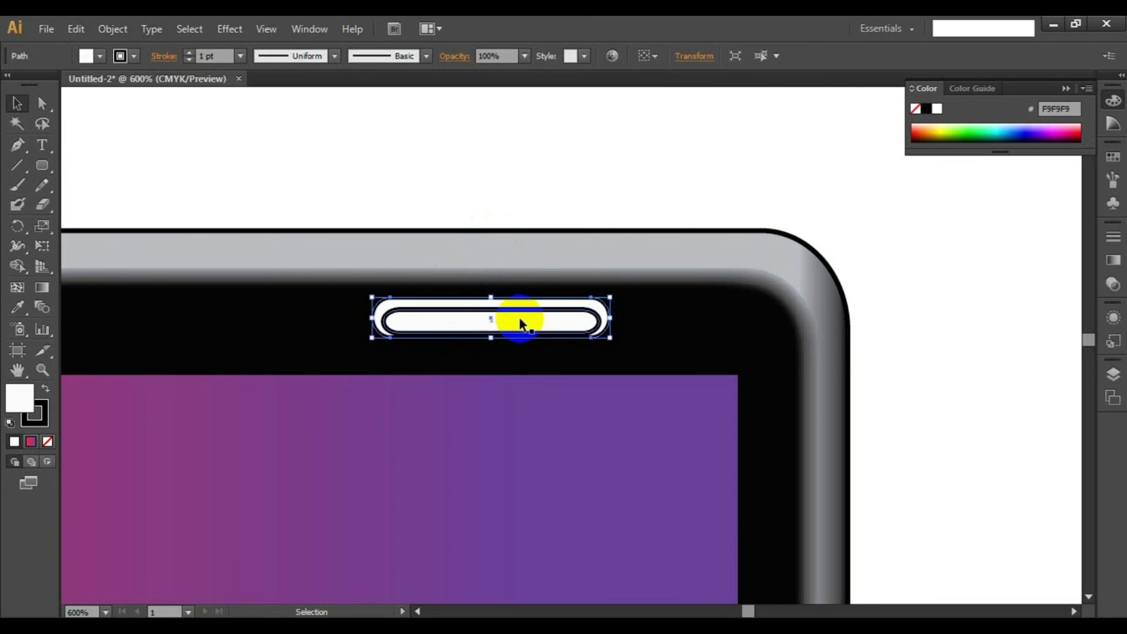
{"action": "left_click", "coordinate": [514, 312]}
{"action": "key", "text": "Up"}
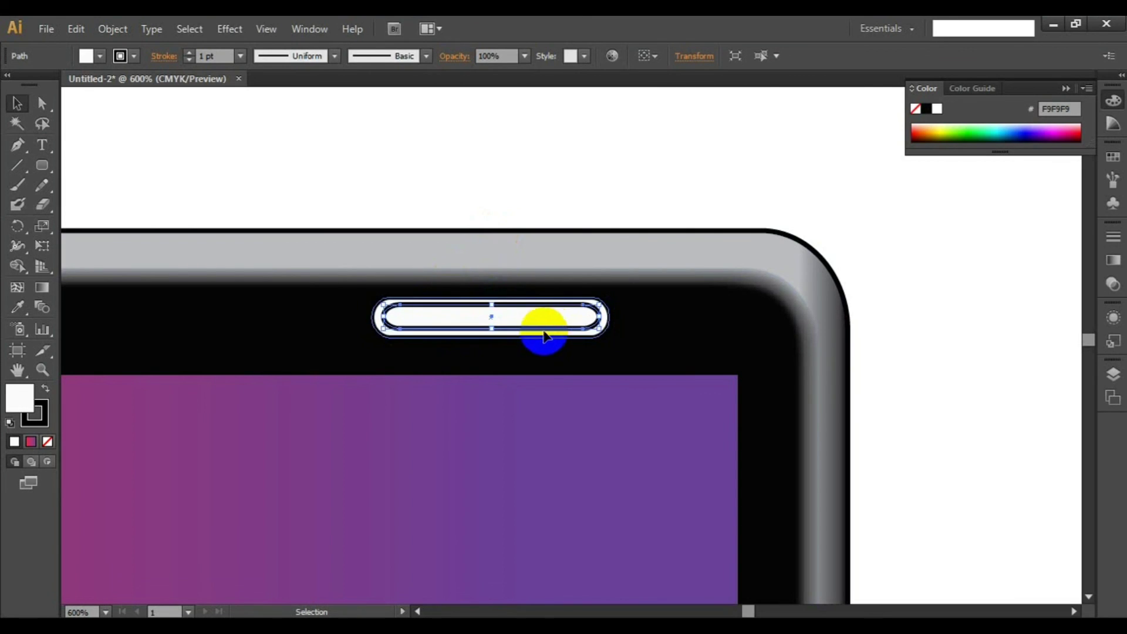
- Fill the inner bar with near-black 050001 and keep it centered horizontally inside the white bar
{"action": "left_click", "coordinate": [21, 398]}
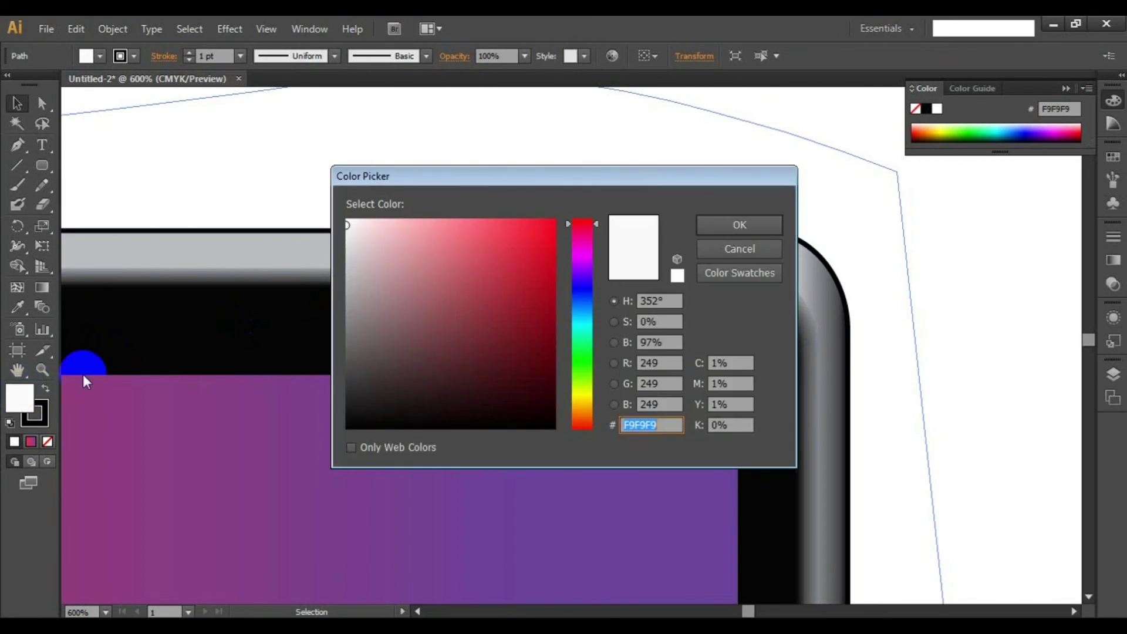
{"action": "left_click", "coordinate": [554, 426]}
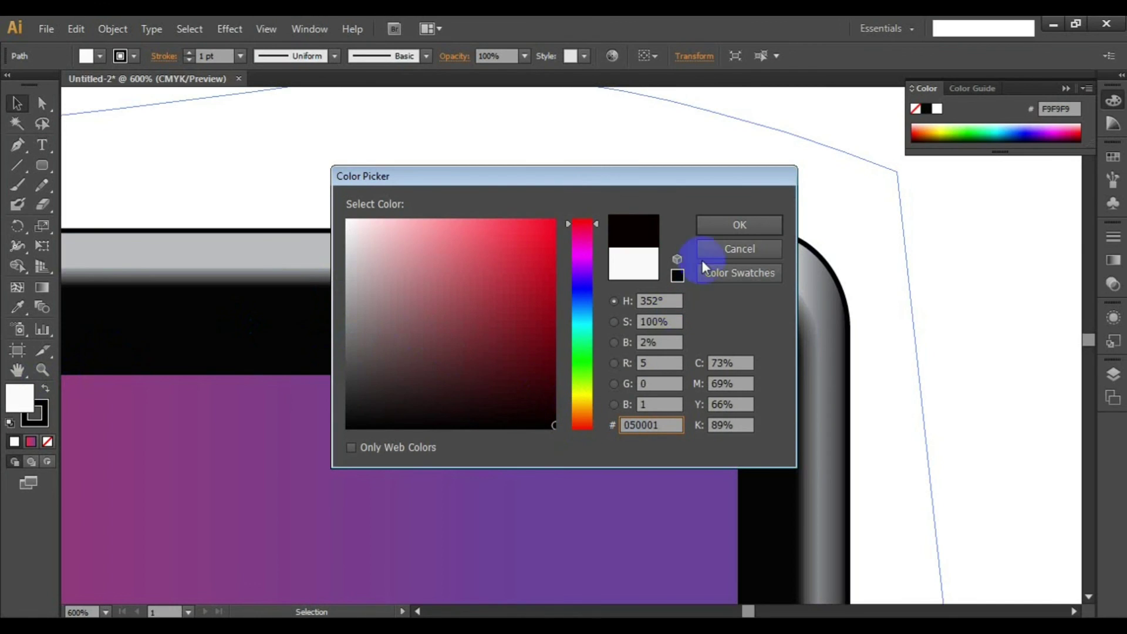
{"action": "left_click", "coordinate": [724, 227]}
{"action": "left_click", "coordinate": [516, 167]}
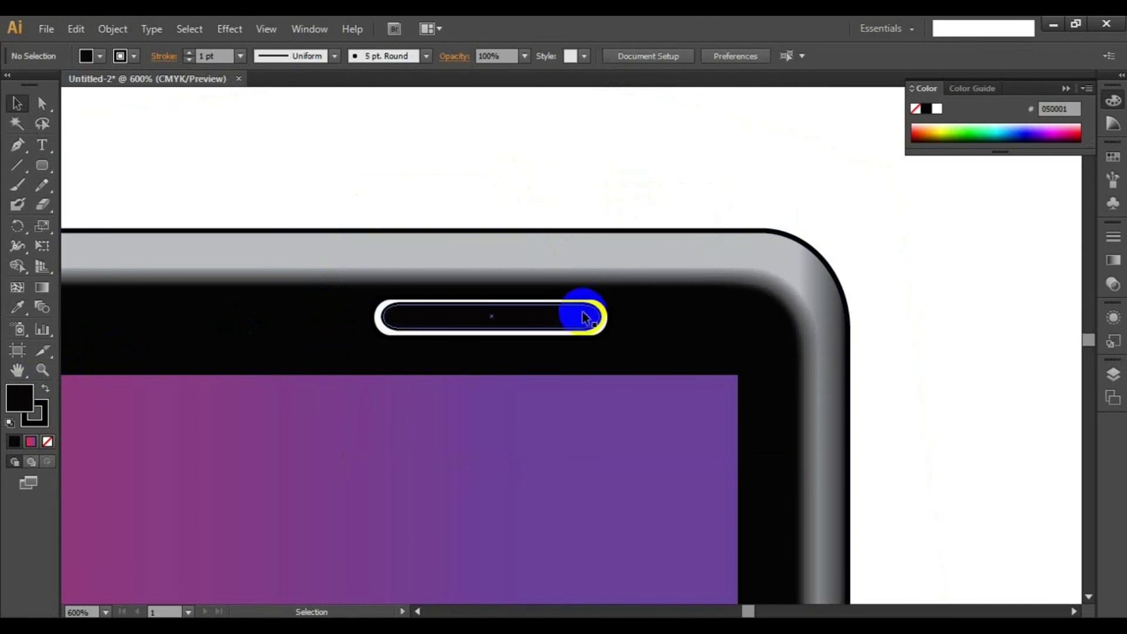
{"action": "left_click", "coordinate": [539, 321]}
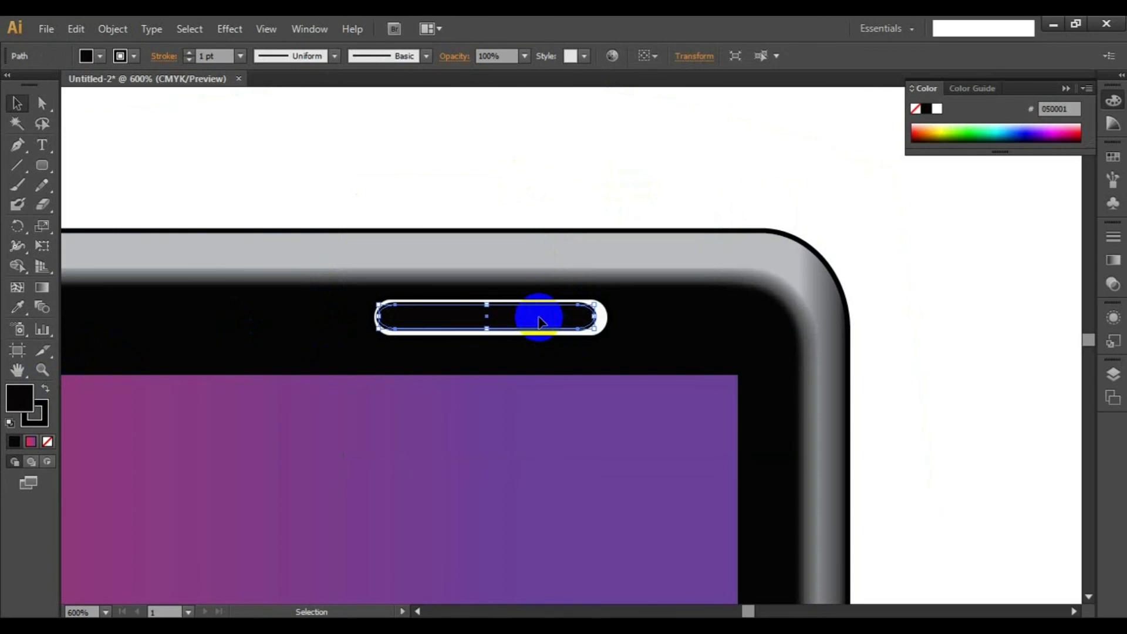
{"action": "key", "text": "Right"}
{"action": "left_click", "coordinate": [596, 190]}
- Examine the whole device at reduced magnification, from the outlined speaker bar to the empty black band below the screen
{"action": "left_click", "coordinate": [586, 342], "text": "ctrl+alt"}
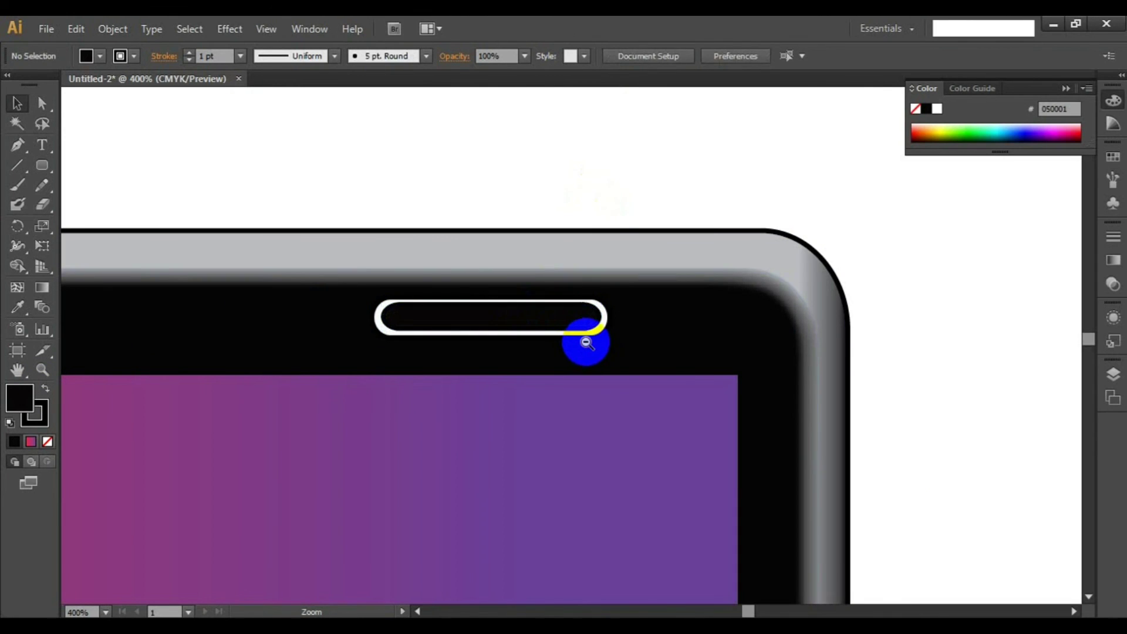
{"action": "left_click", "coordinate": [586, 341], "text": "ctrl+alt"}
{"action": "left_click", "coordinate": [586, 341], "text": "ctrl+alt"}
{"action": "left_click_drag", "start_coordinate": [524, 433], "coordinate": [645, 280]}
{"action": "left_click", "coordinate": [647, 282], "text": "ctrl+alt"}
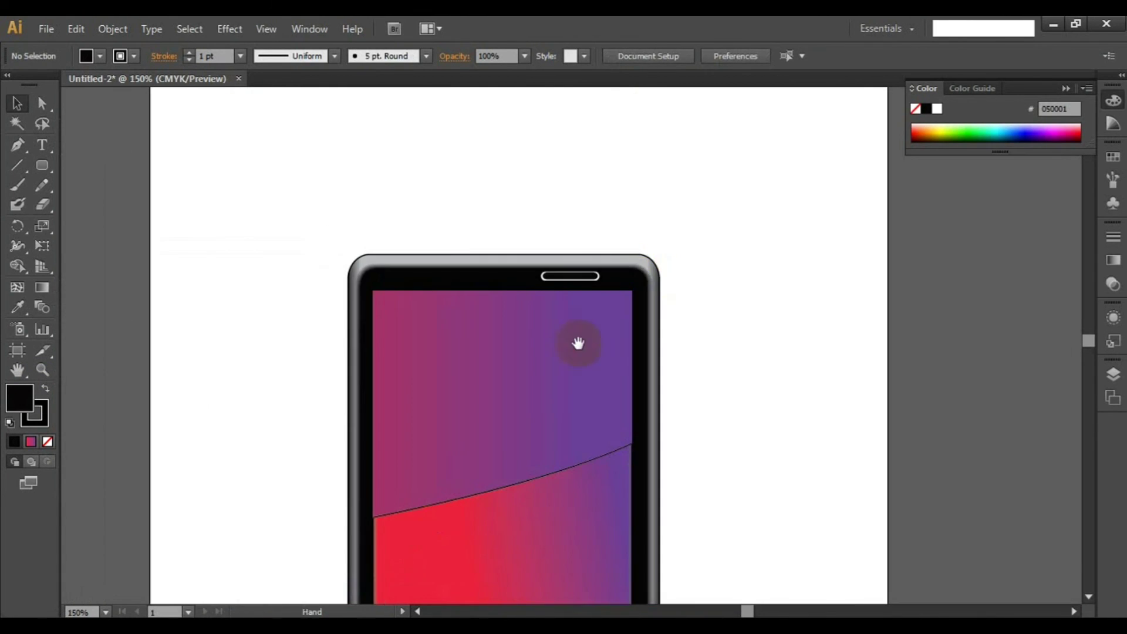
{"action": "left_click", "coordinate": [560, 361], "text": "ctrl"}
{"action": "left_click_drag", "start_coordinate": [579, 382], "coordinate": [599, 330]}
{"action": "left_click", "coordinate": [600, 333], "text": "ctrl+alt"}
{"action": "left_click_drag", "start_coordinate": [579, 406], "coordinate": [598, 305]}
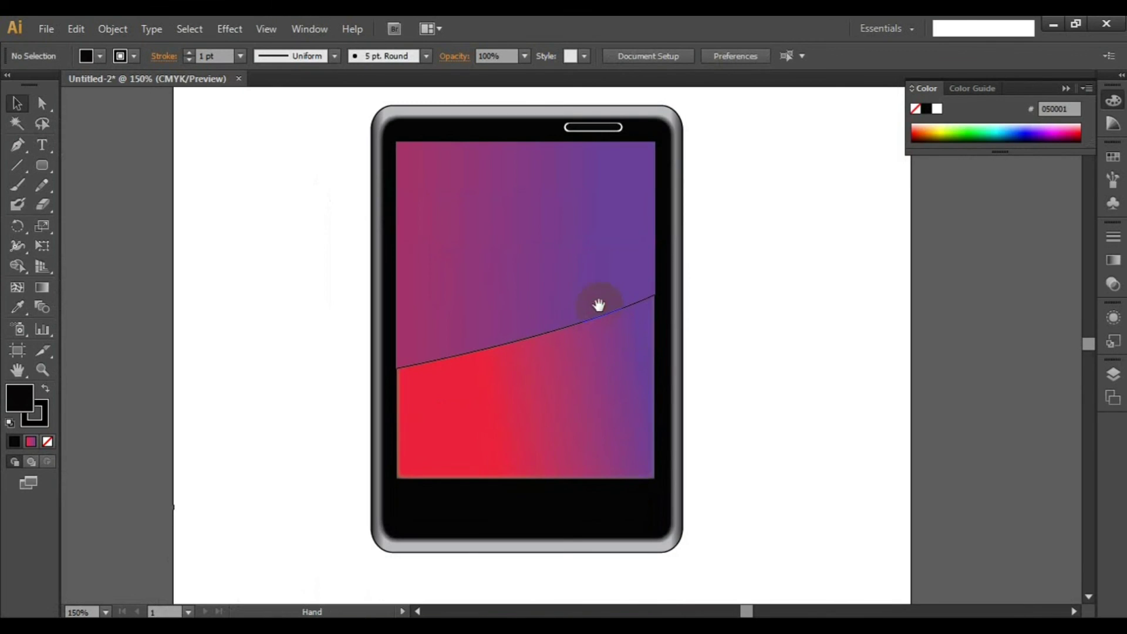
{"action": "left_click", "coordinate": [575, 394], "text": "ctrl"}
{"action": "left_click", "coordinate": [576, 391], "text": "ctrl+alt"}
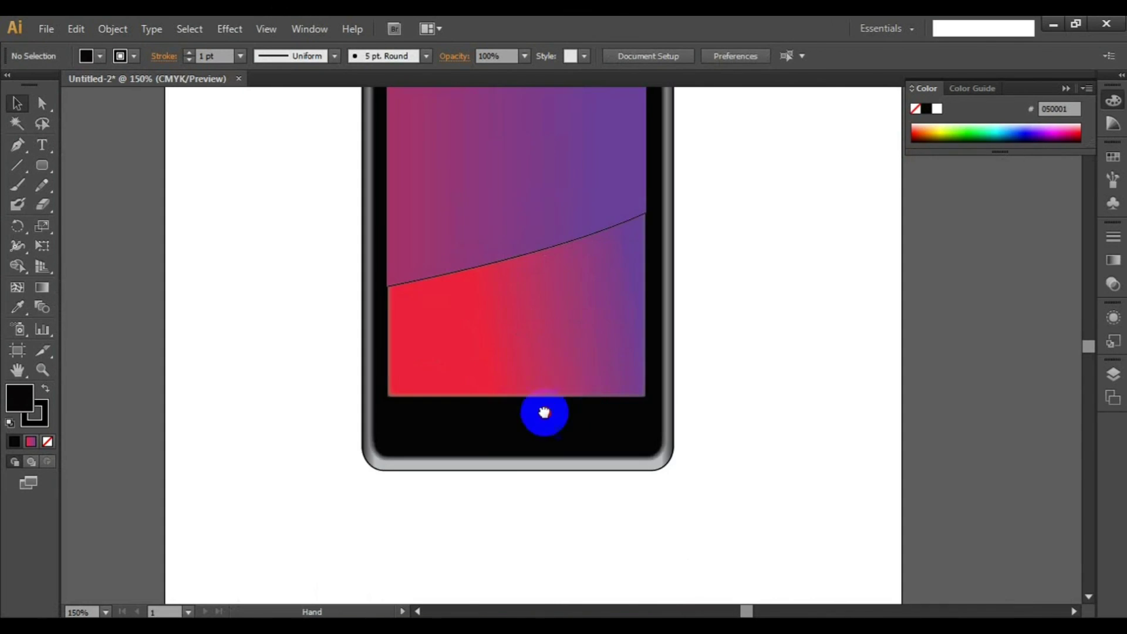
{"action": "left_click_drag", "start_coordinate": [543, 415], "coordinate": [604, 491]}
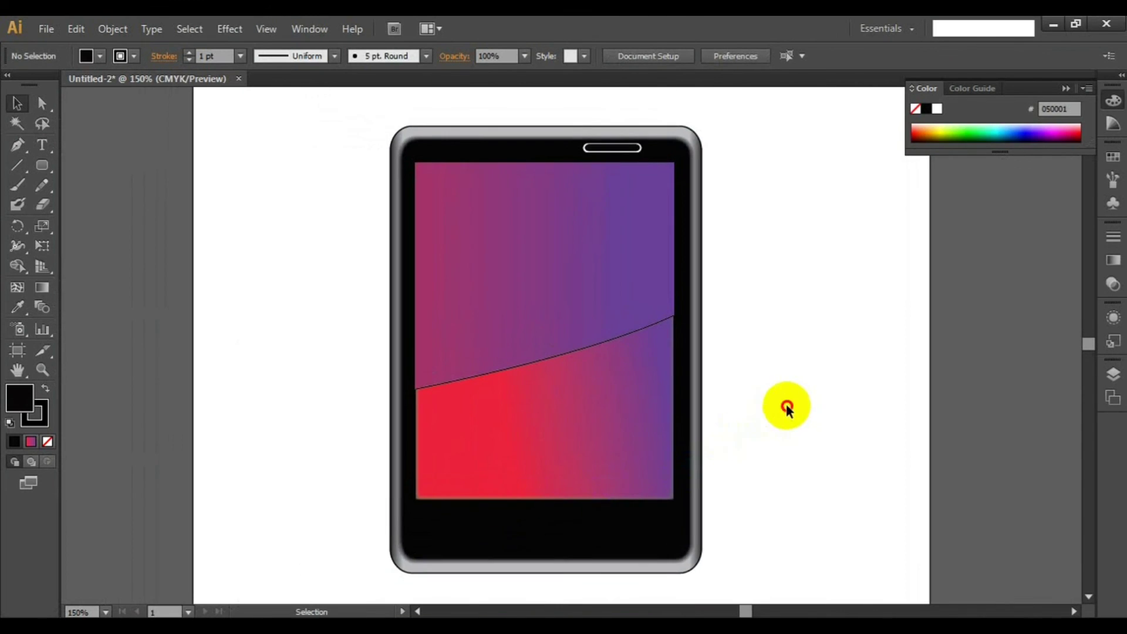